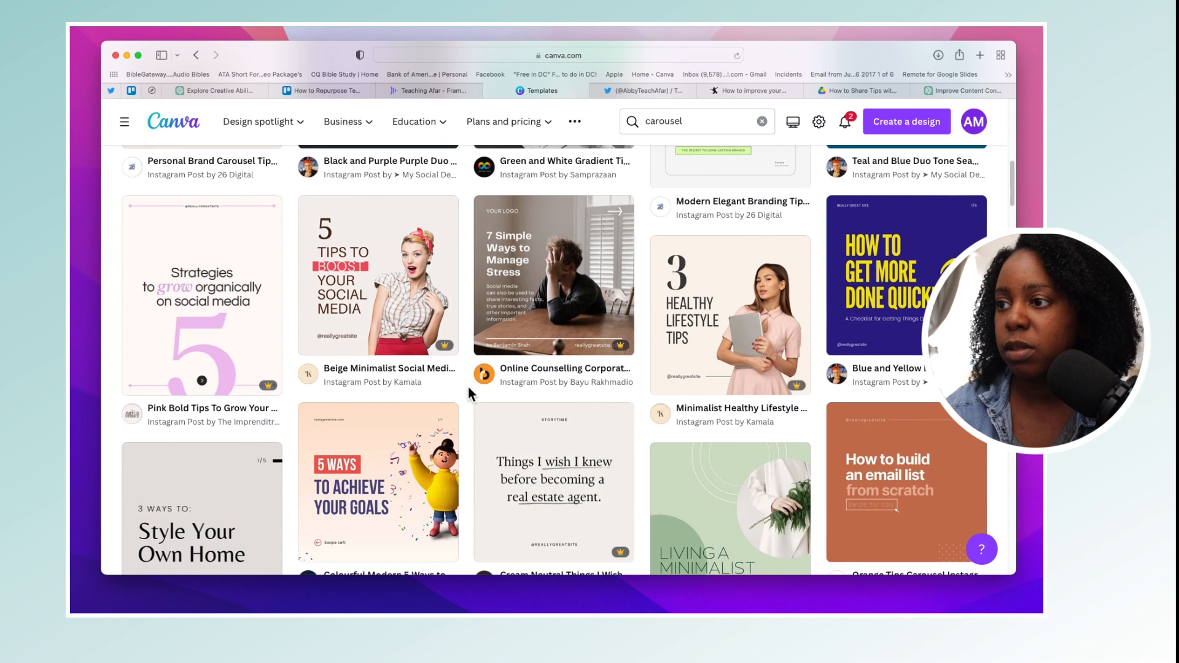
# Step: Browse the carousel templates and open the Purple & White Seamless Carousel Instagram Post for customizing
pyautogui.scroll(-12, 468, 387)
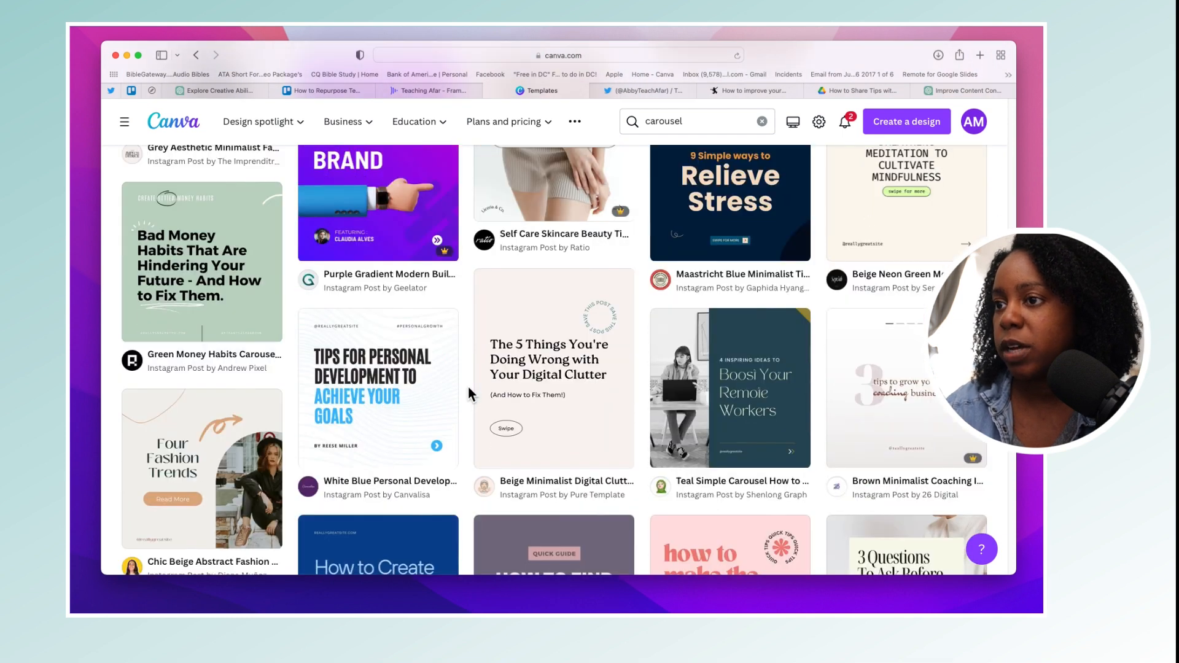
pyautogui.scroll(-4, 467, 386)
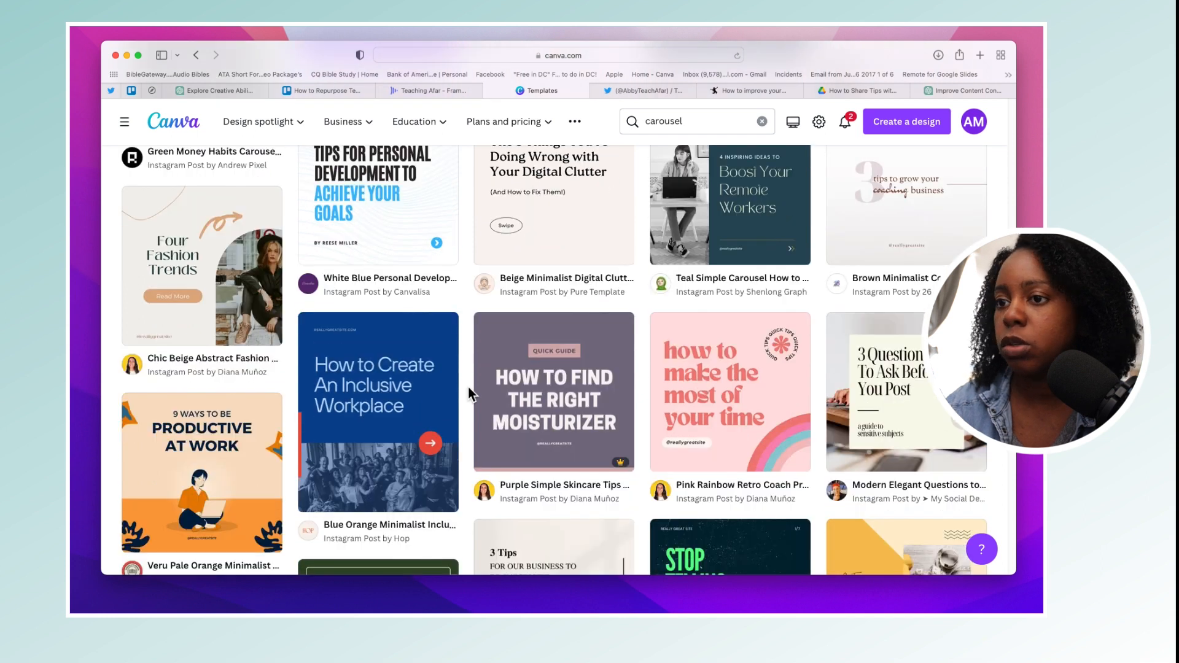
pyautogui.scroll(-10, 468, 387)
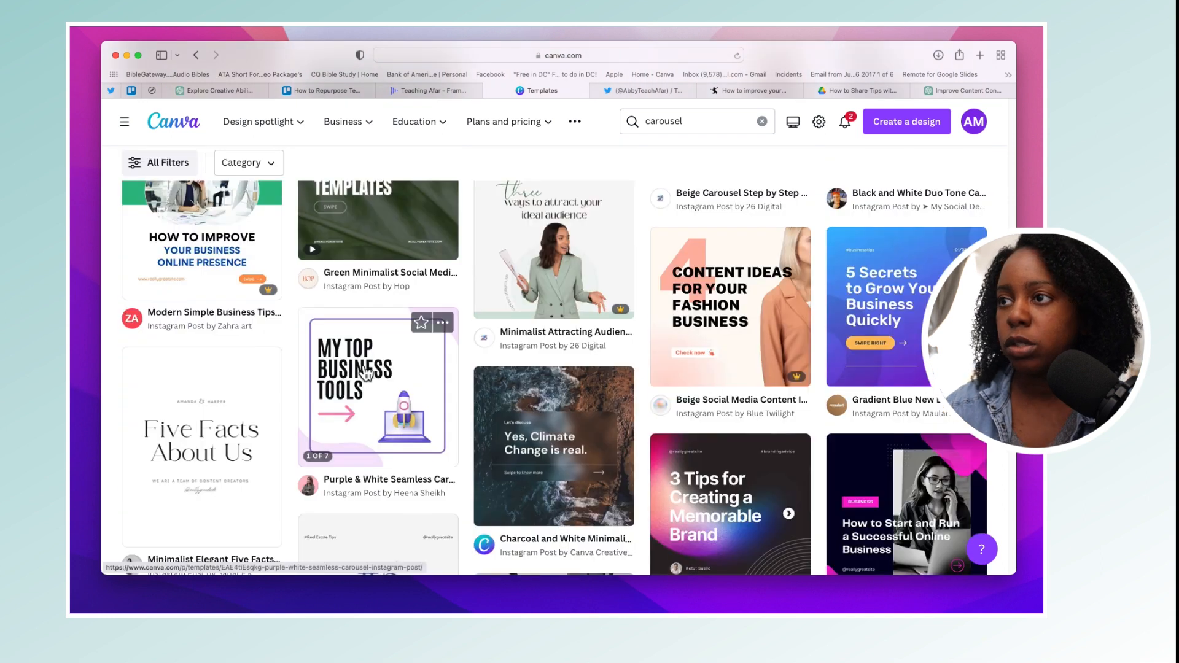
pyautogui.click(367, 374)
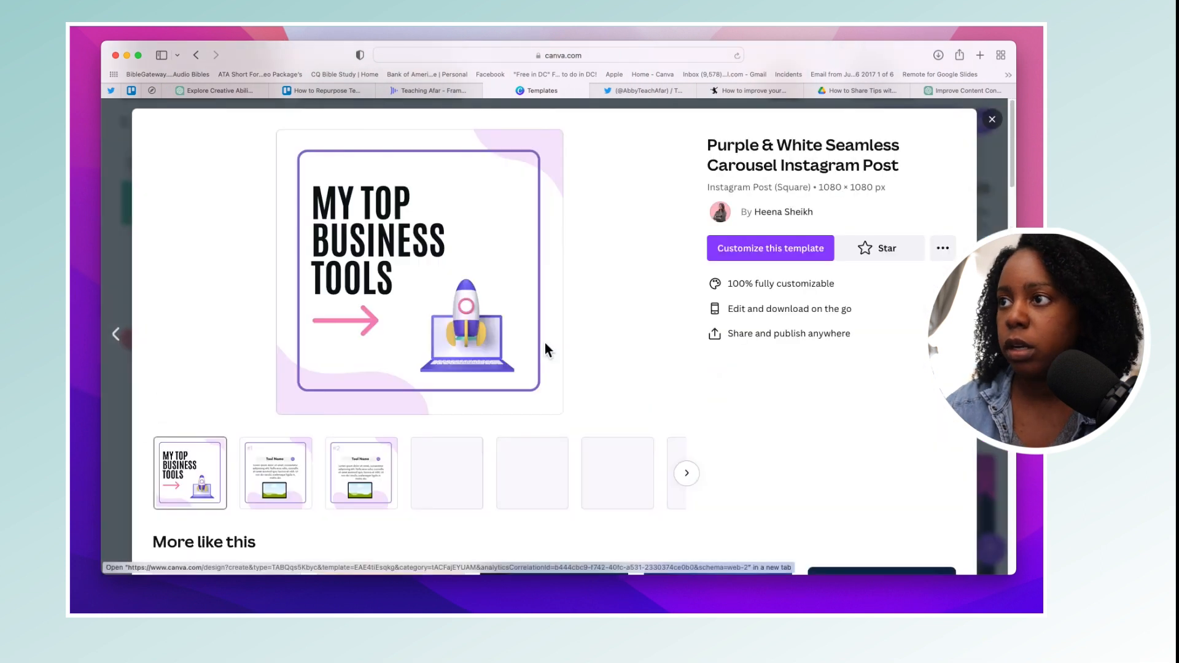
pyautogui.click(760, 253)
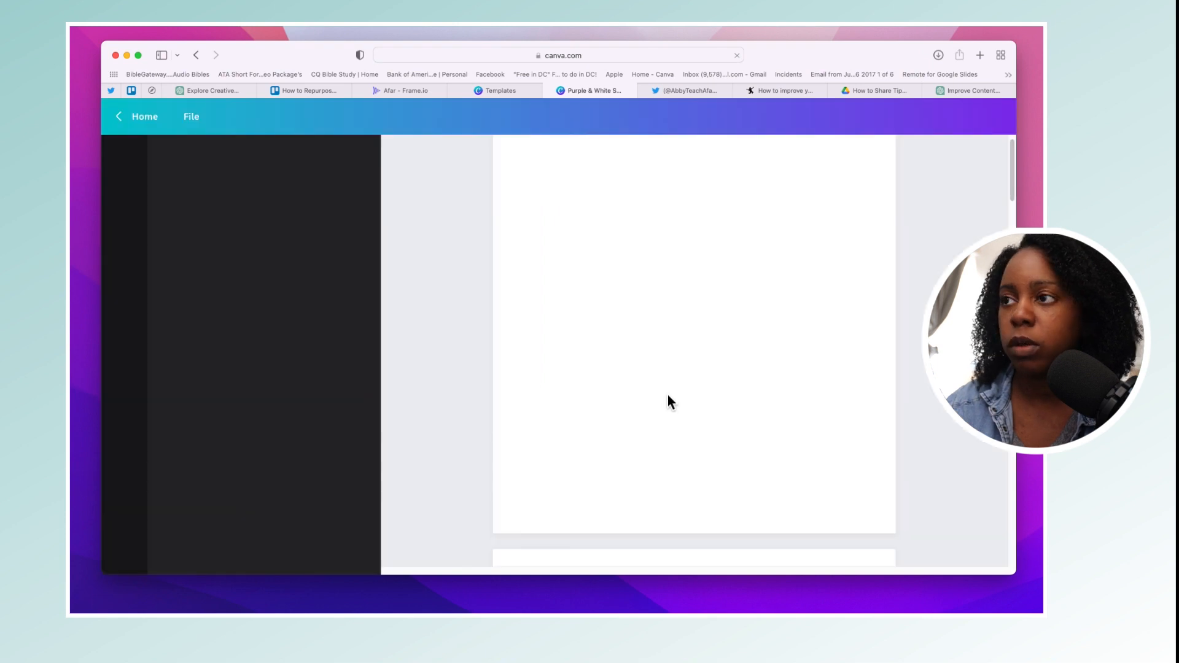
# Step: Look through the template's pages, search the design templates for "carousel" and browse the matching designs
pyautogui.scroll(-10, 591, 392)
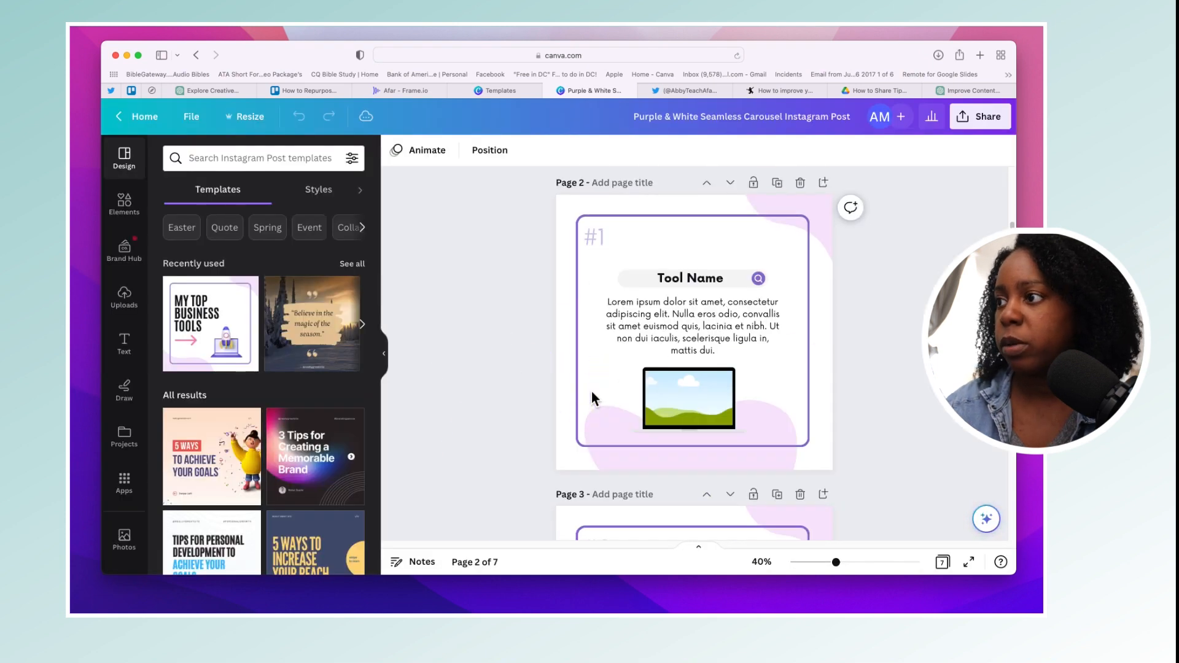
pyautogui.scroll(-15, 592, 392)
pyautogui.scroll(14, 592, 392)
pyautogui.scroll(10, 592, 392)
pyautogui.click(241, 158)
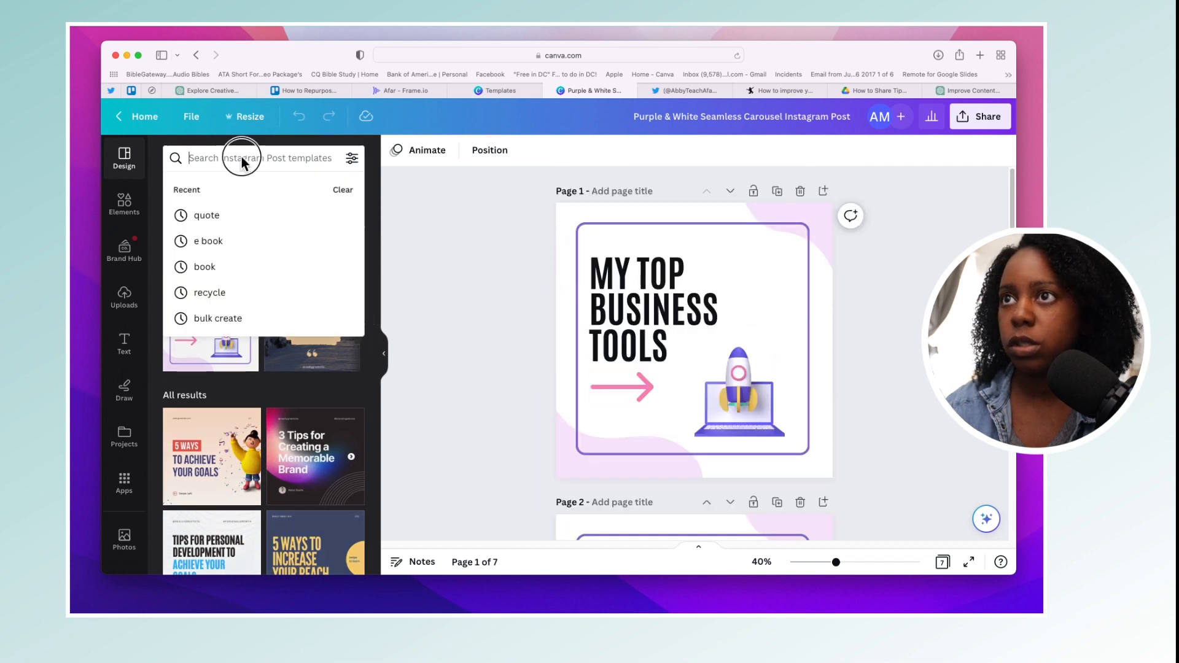
pyautogui.write('carousel')
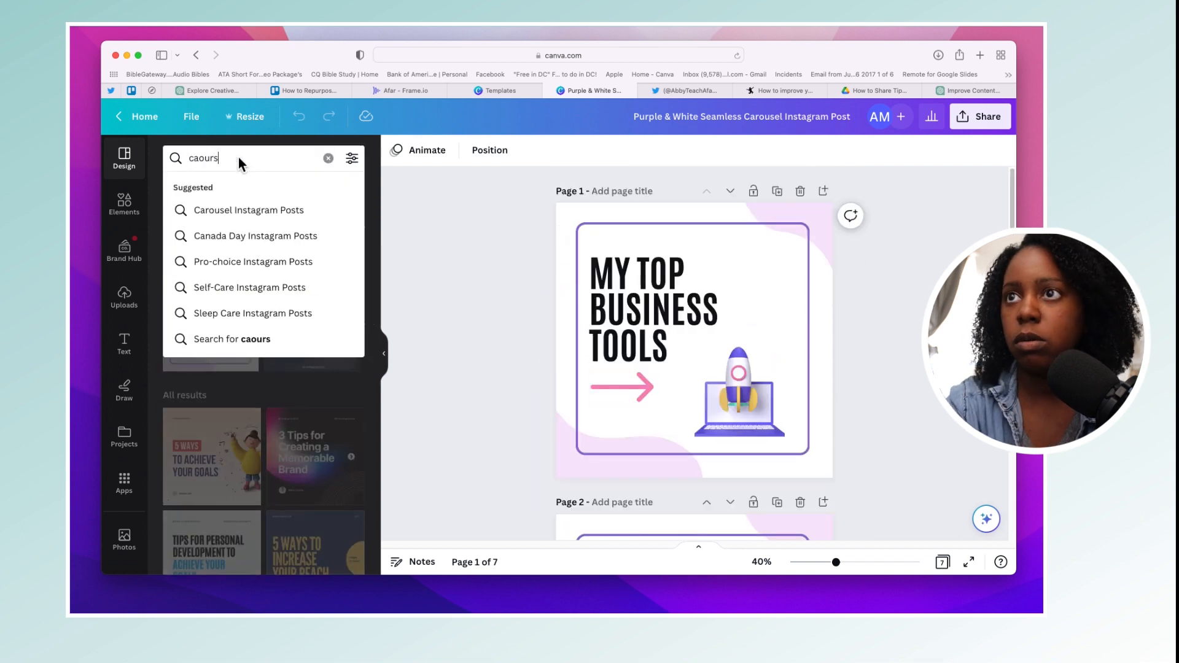
pyautogui.press('Return')
pyautogui.scroll(-4, 267, 404)
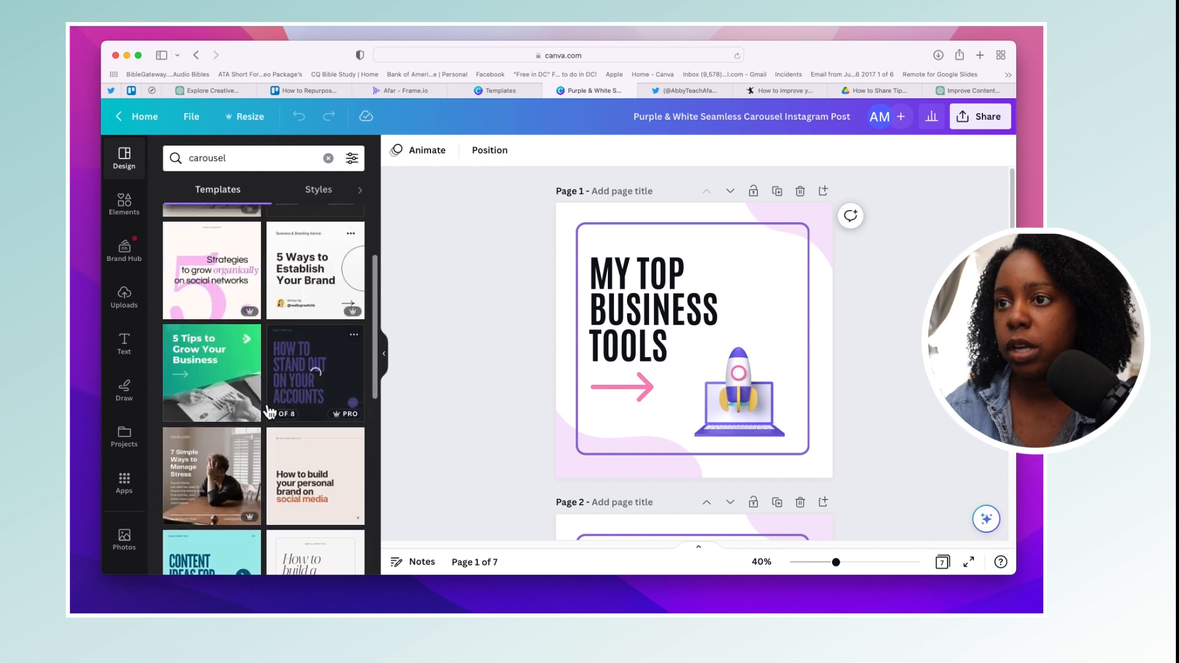
pyautogui.scroll(-6, 268, 412)
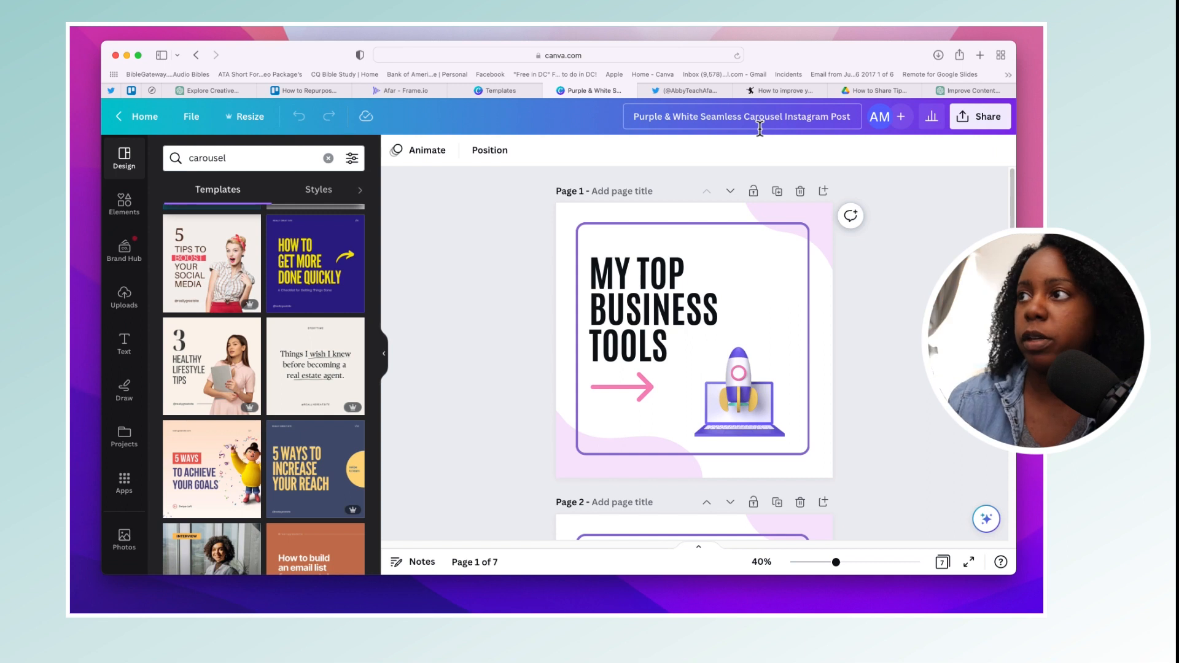
# Step: Switch to ChatGPT, copy the first tip's heading "Determine what consistency looks like for you:" and return to the Canva design
pyautogui.click(971, 91)
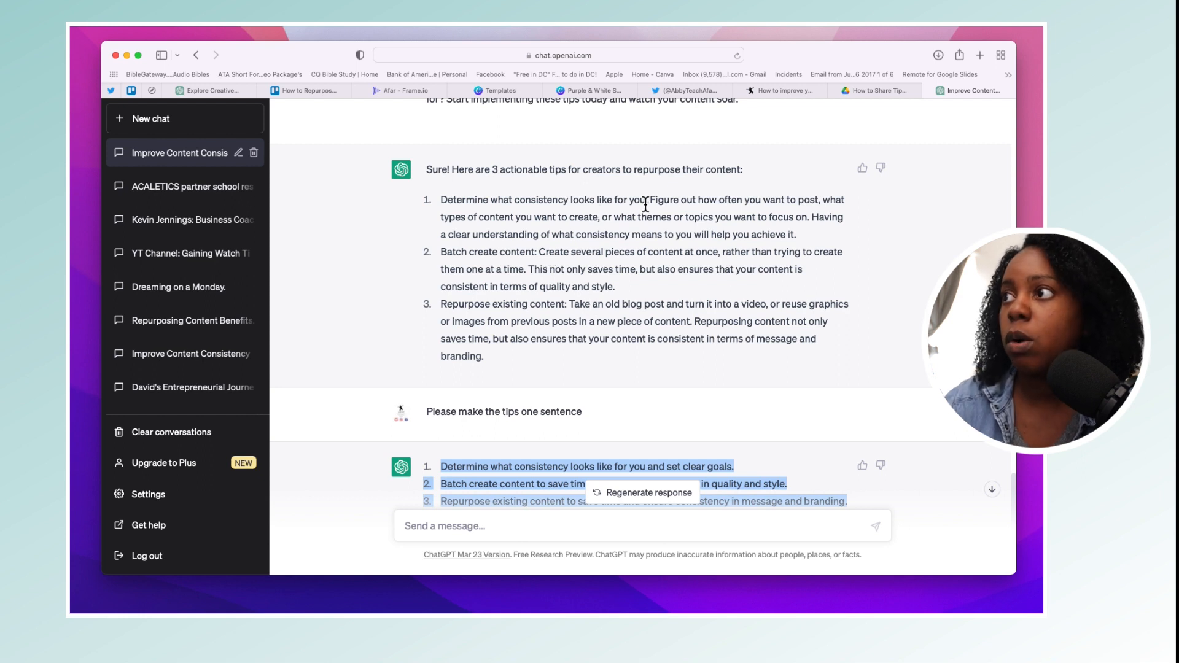
pyautogui.moveTo(650, 199); pyautogui.dragTo(444, 209)
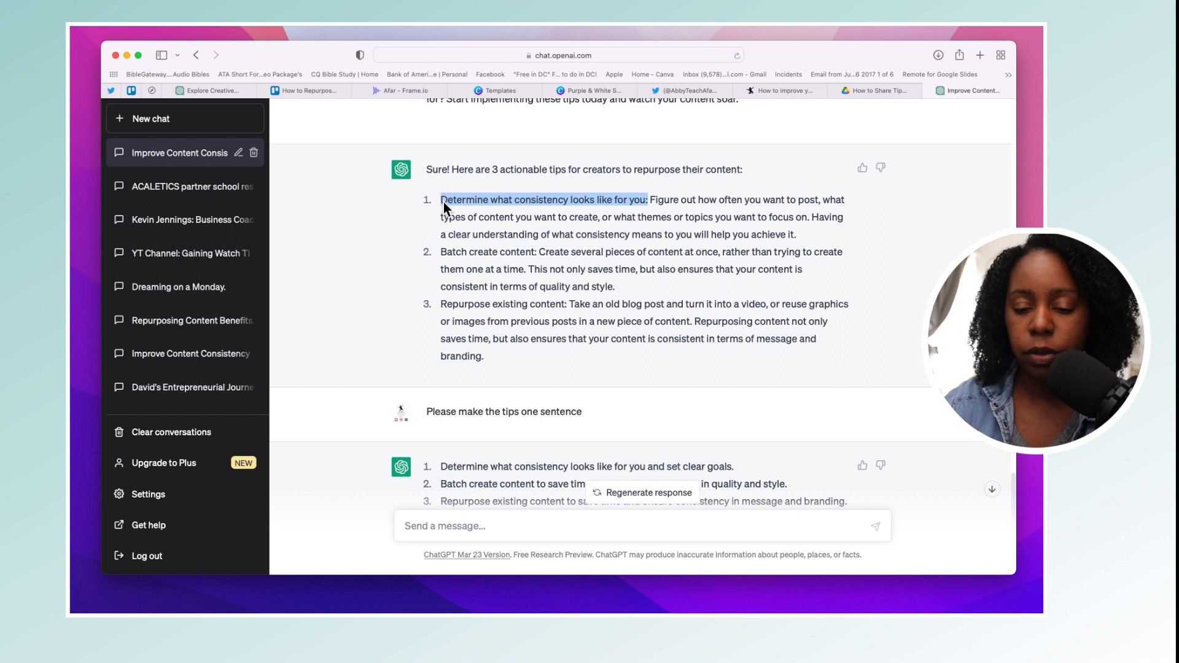
pyautogui.click(591, 91)
# Step: Replace page 1 with the "5 Ways to Increase Your Reach" cover from the Yellow Blue Duo Tone Seamless Carousel template
pyautogui.scroll(-5, 736, 341)
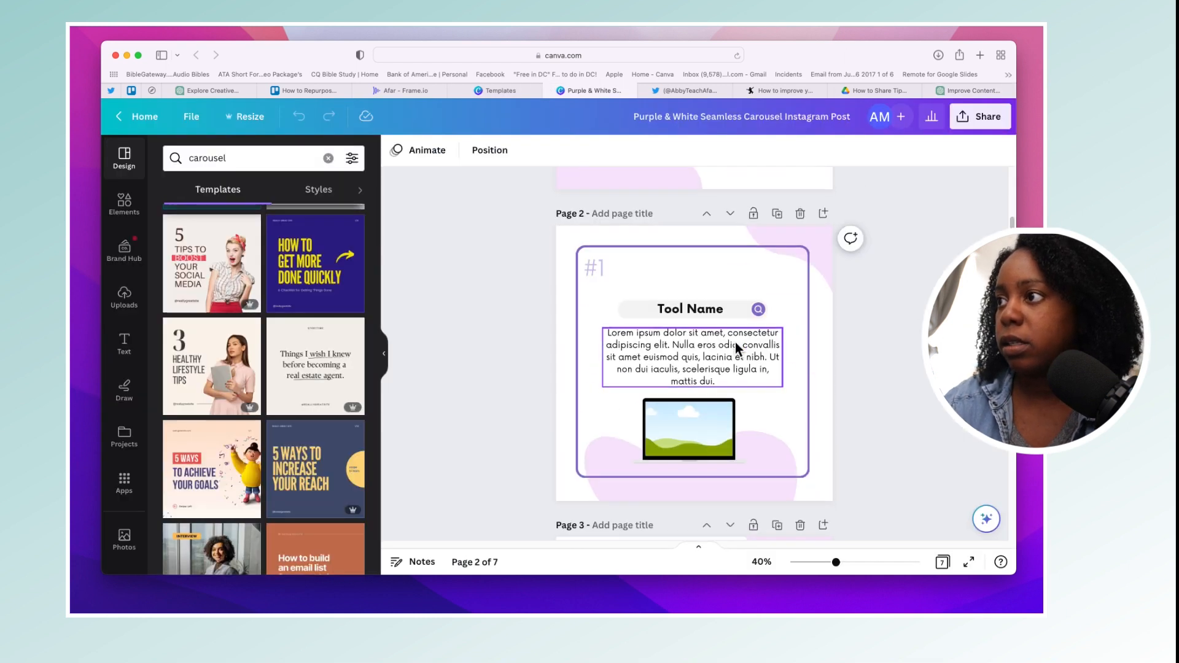
pyautogui.scroll(-5, 699, 386)
pyautogui.scroll(6, 699, 386)
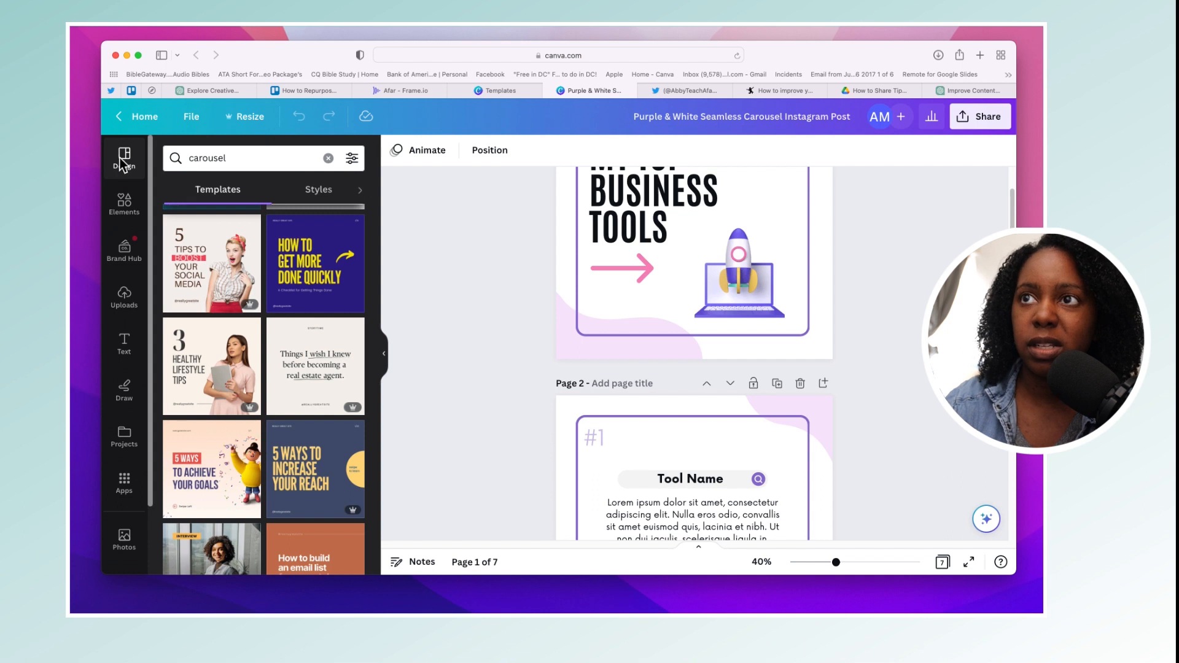
pyautogui.click(308, 473)
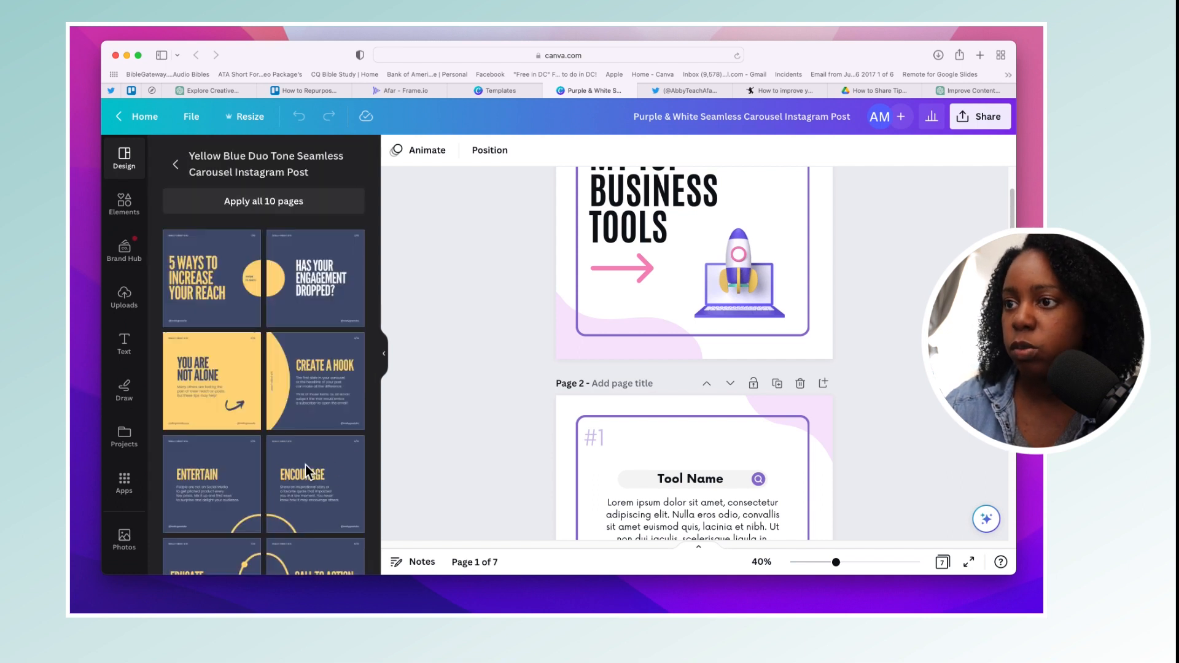
pyautogui.click(210, 281)
pyautogui.scroll(-3, 610, 407)
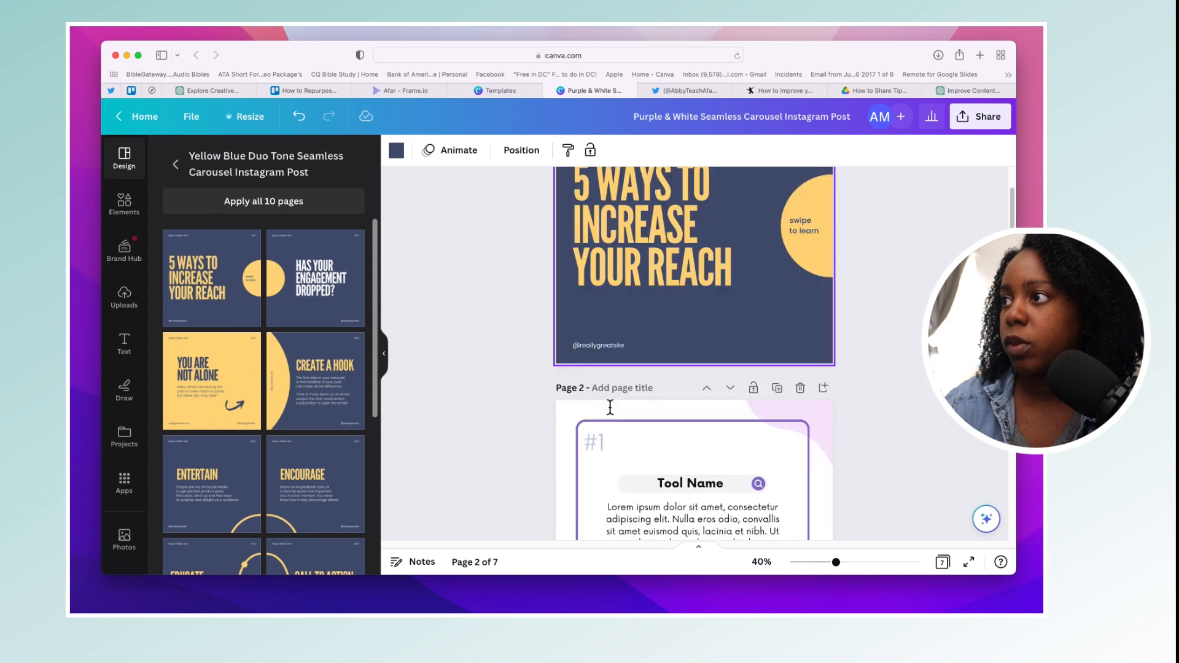
# Step: Delete all the old purple and white pages that follow the cover page
pyautogui.click(800, 390)
pyautogui.click(800, 390)
pyautogui.click(800, 389)
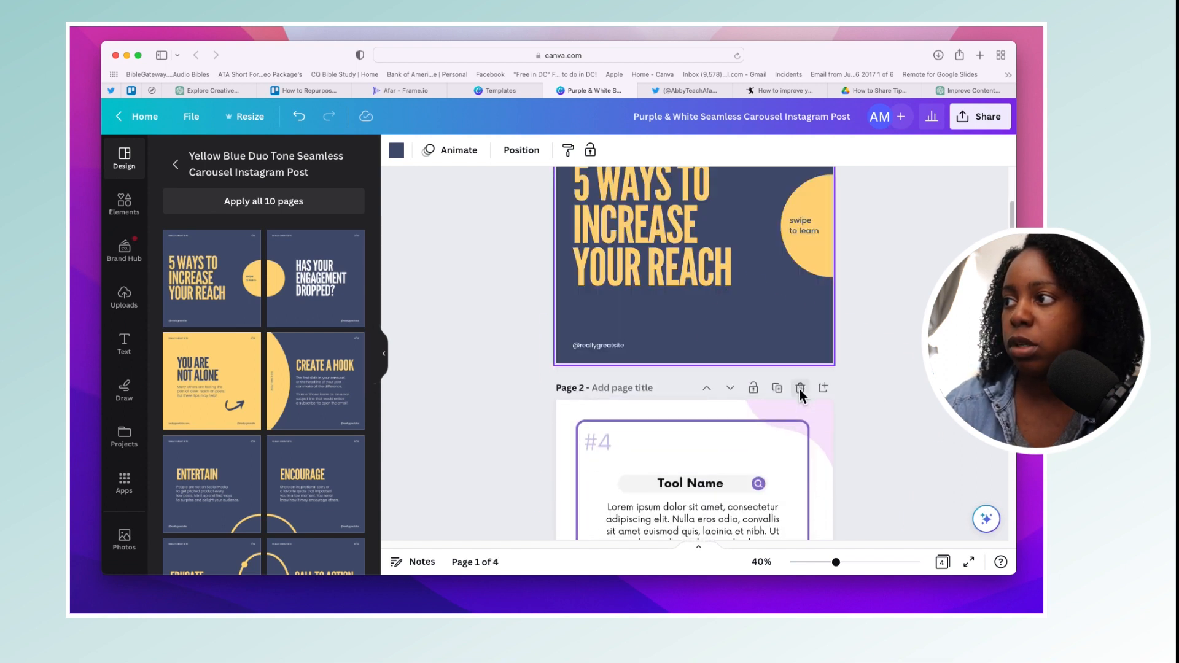
pyautogui.click(800, 389)
pyautogui.click(800, 389)
pyautogui.click(800, 389)
pyautogui.click(800, 390)
pyautogui.click(890, 437)
# Step: Change the cover title to "3 WAYS TO INCREASE YOUR CONTENT CONSISTENY"
pyautogui.click(658, 340)
pyautogui.doubleClick(742, 381)
pyautogui.write('3 WASY')
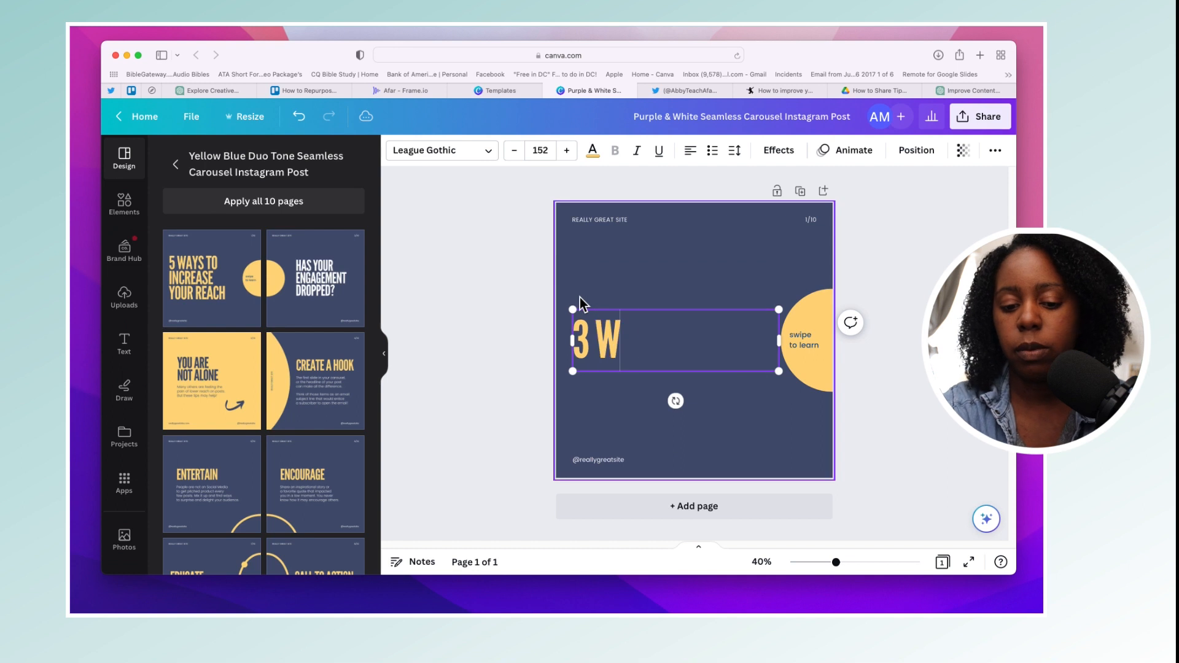
pyautogui.press('BackSpace')
pyautogui.press('BackSpace')
pyautogui.write('T TO')
pyautogui.press('BackSpace')
pyautogui.press('BackSpace')
pyautogui.press('BackSpace')
pyautogui.press('BackSpace')
pyautogui.write('Y')
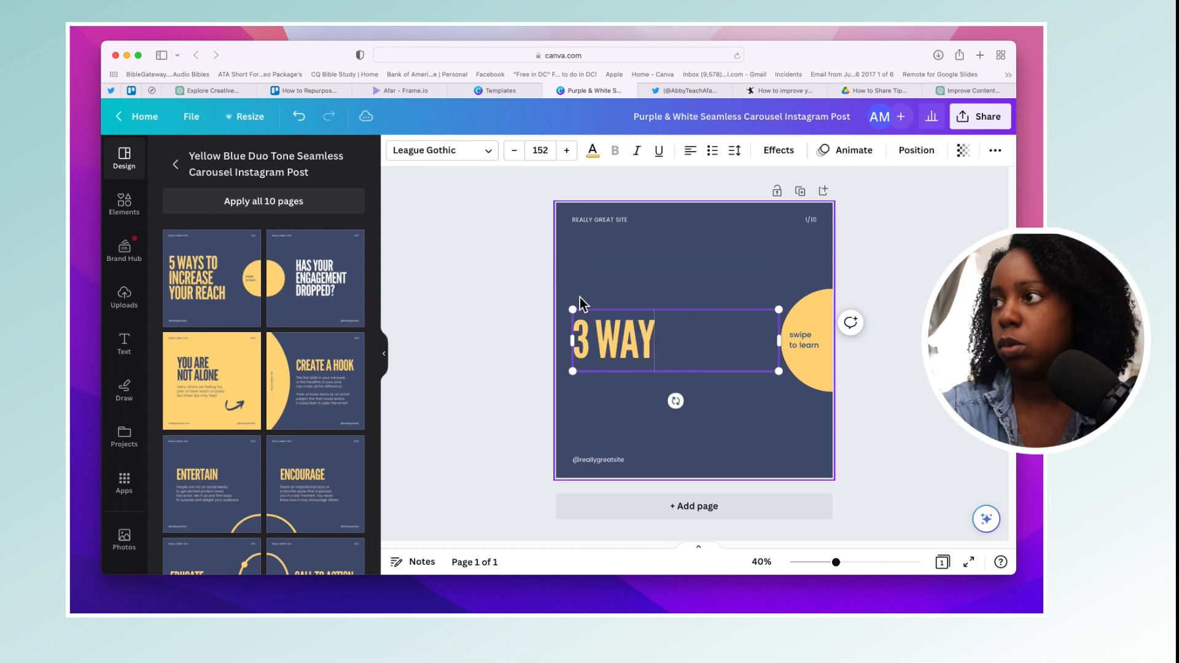
pyautogui.write('S TO INCREASE YOUR')
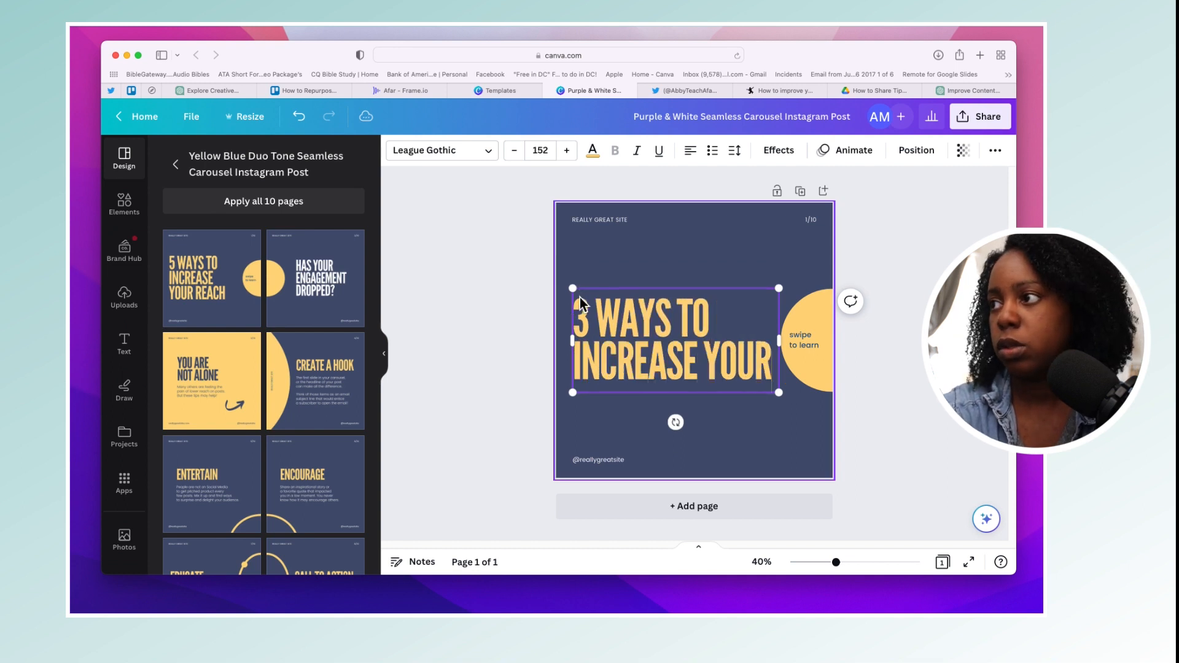
pyautogui.press('Return')
pyautogui.write('CONTENT CONSISTENY')
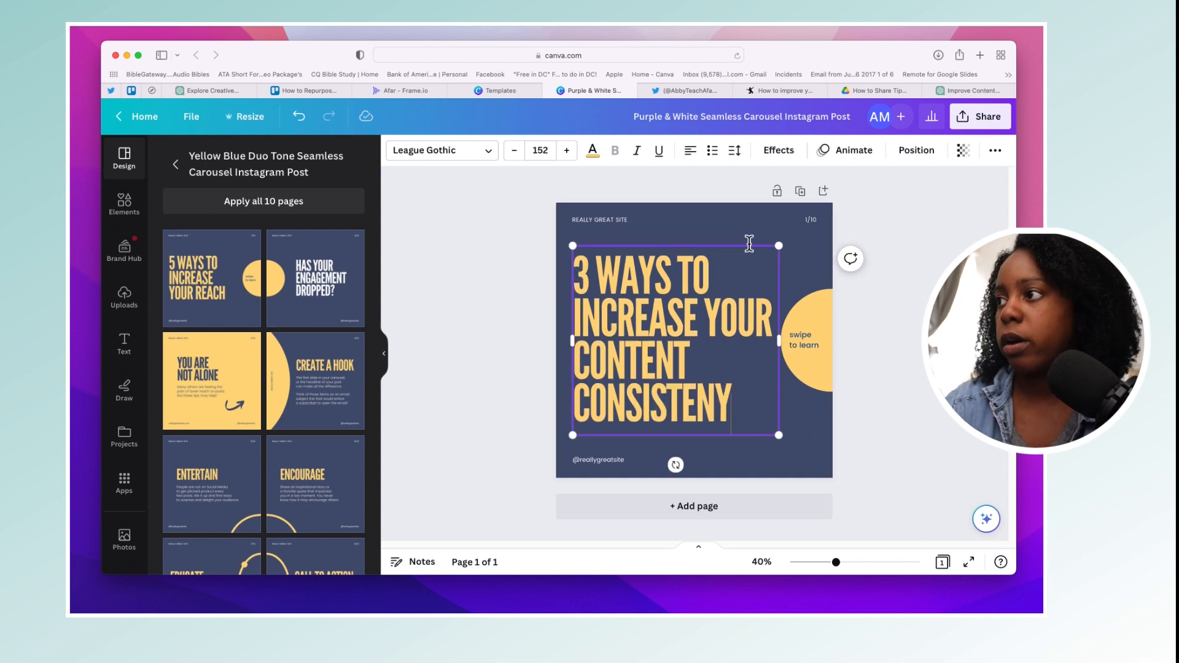
pyautogui.click(467, 420)
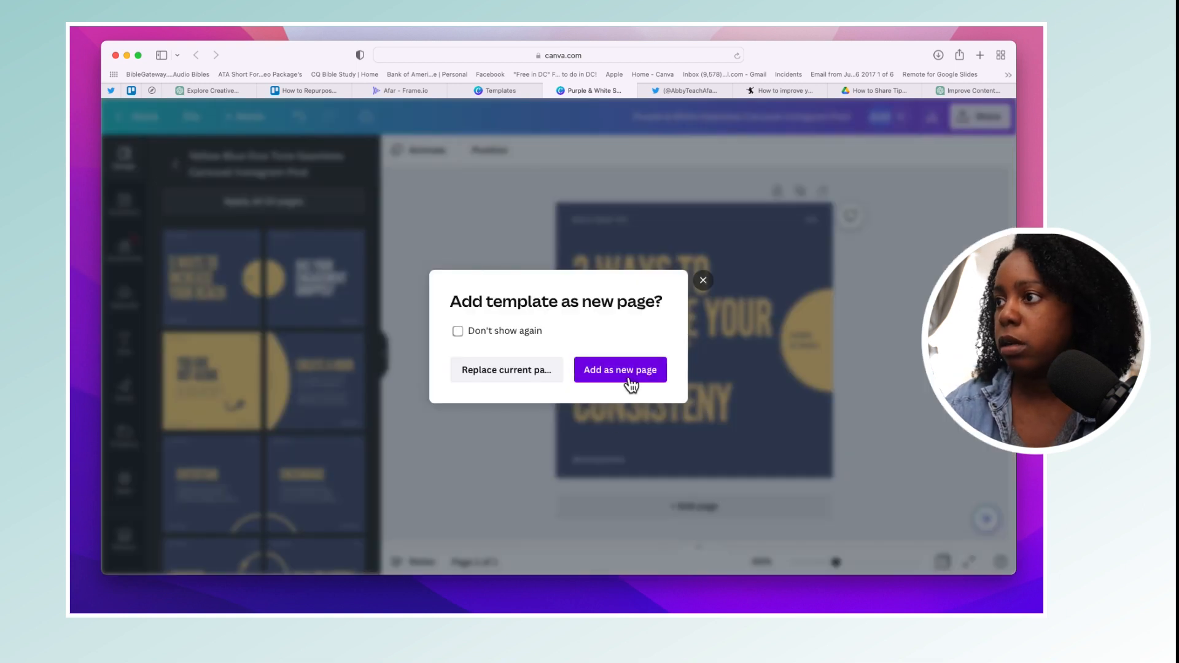
# Step: Add the "Has Your Engagement Dropped?" layout as page 2 and change its heading to "FEELING OVERWHELMED?", widening the text box to fit
pyautogui.click(621, 371)
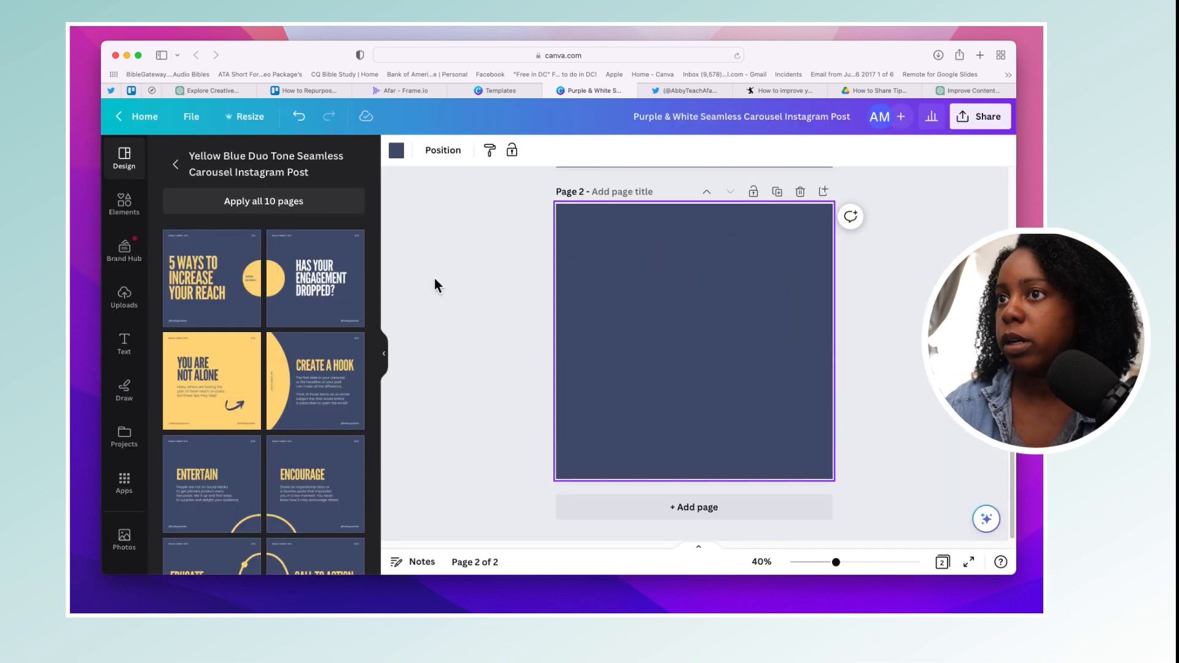
pyautogui.click(315, 279)
pyautogui.doubleClick(707, 314)
pyautogui.press('BackSpace')
pyautogui.write('FEELING OVERWHELMED?')
pyautogui.moveTo(803, 341); pyautogui.dragTo(813, 344)
pyautogui.click(776, 394)
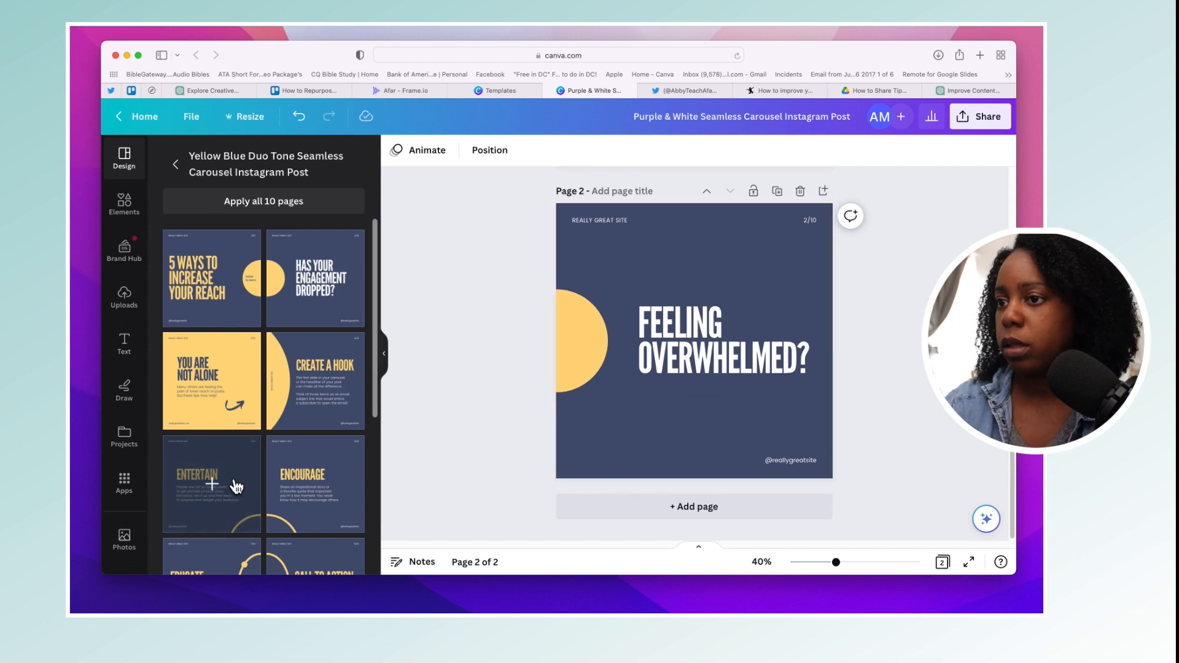
# Step: Add page 3 with the "Entertain" layout and replace its heading with ChatGPT's first tip title, "DETERMINE WHAT CONSISTENCY LOOKS LIKE FOR YOU"
pyautogui.click(824, 192)
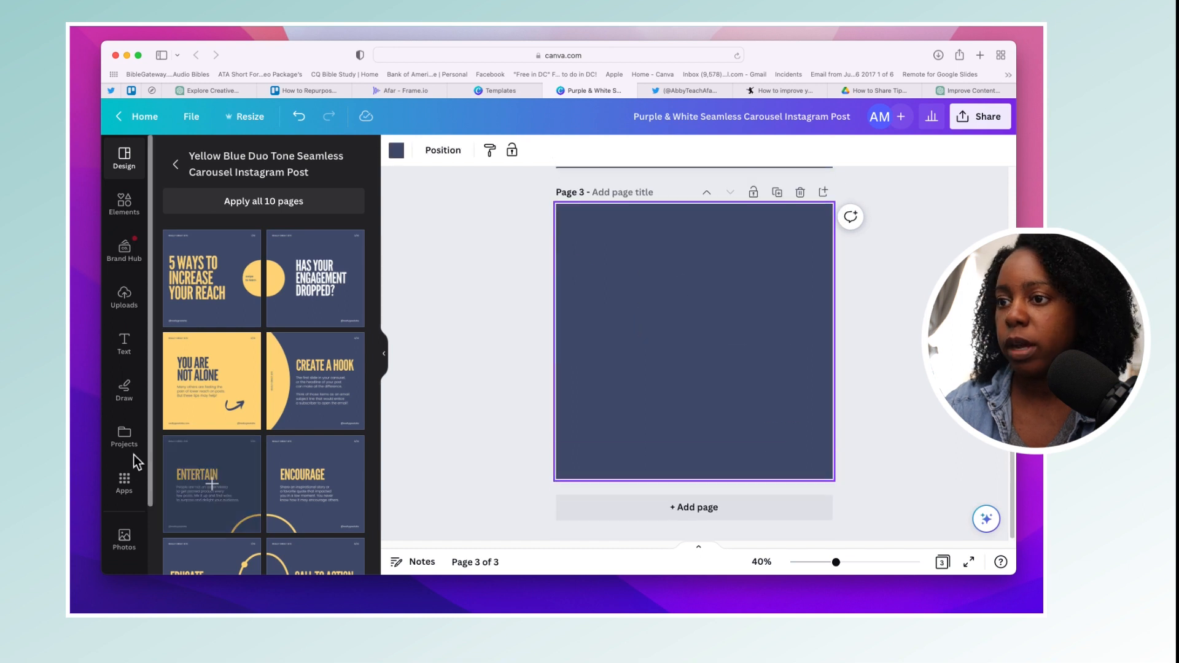
pyautogui.click(223, 474)
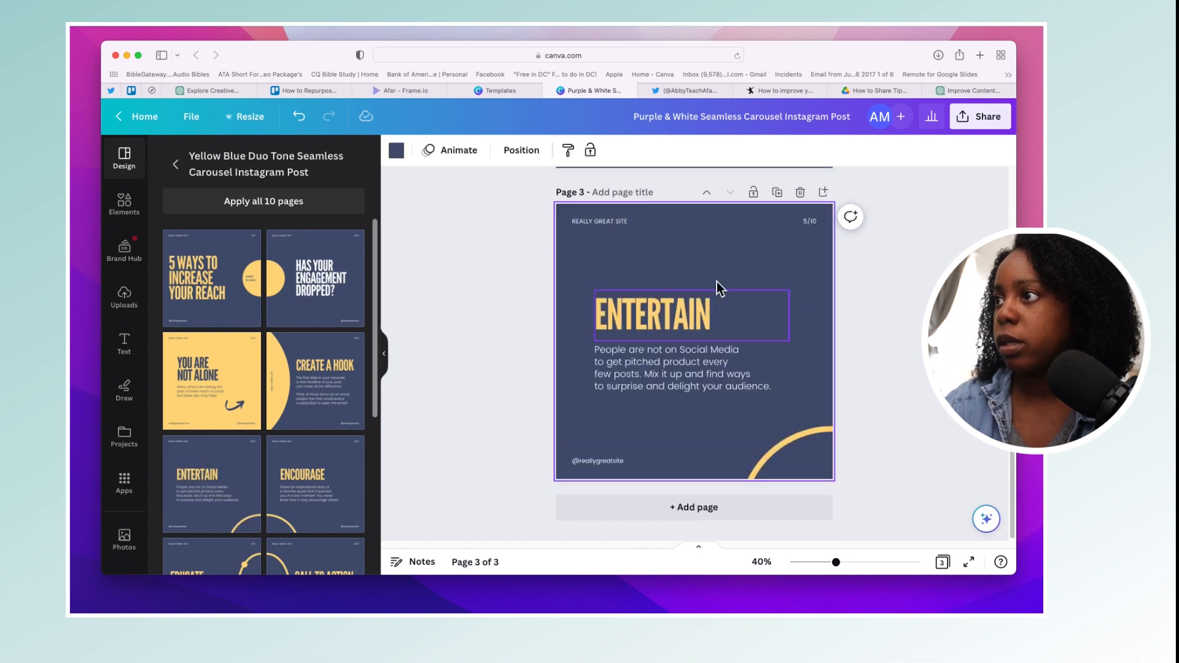
pyautogui.click(971, 90)
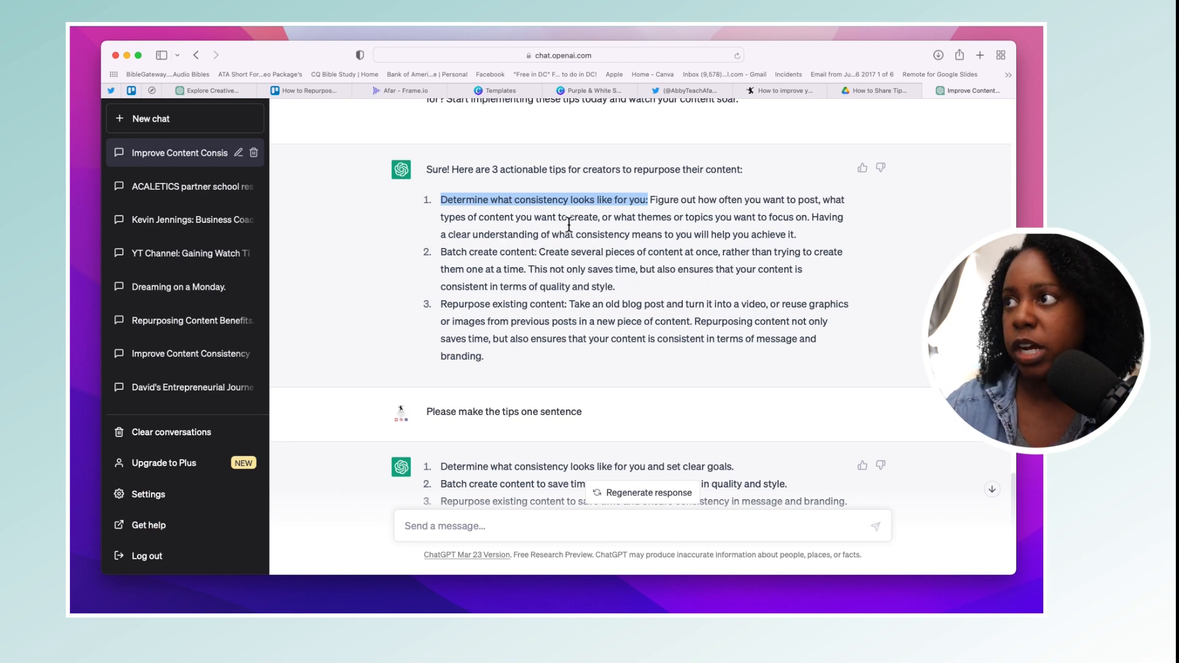
pyautogui.click(614, 222)
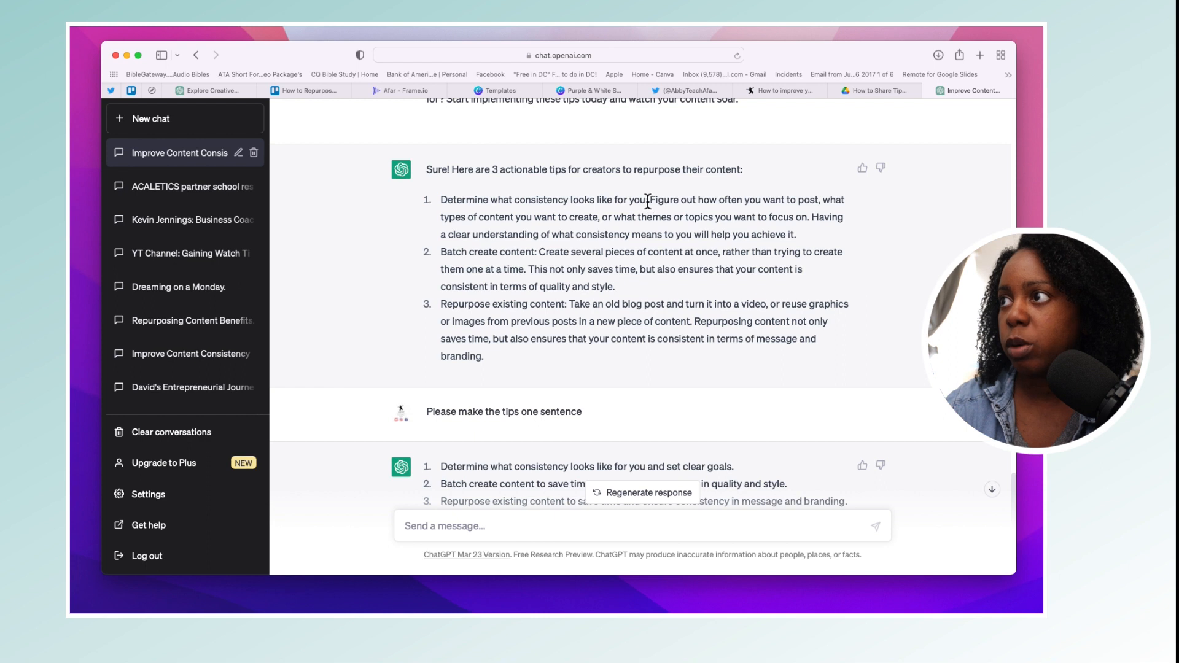
pyautogui.moveTo(646, 203); pyautogui.dragTo(443, 203)
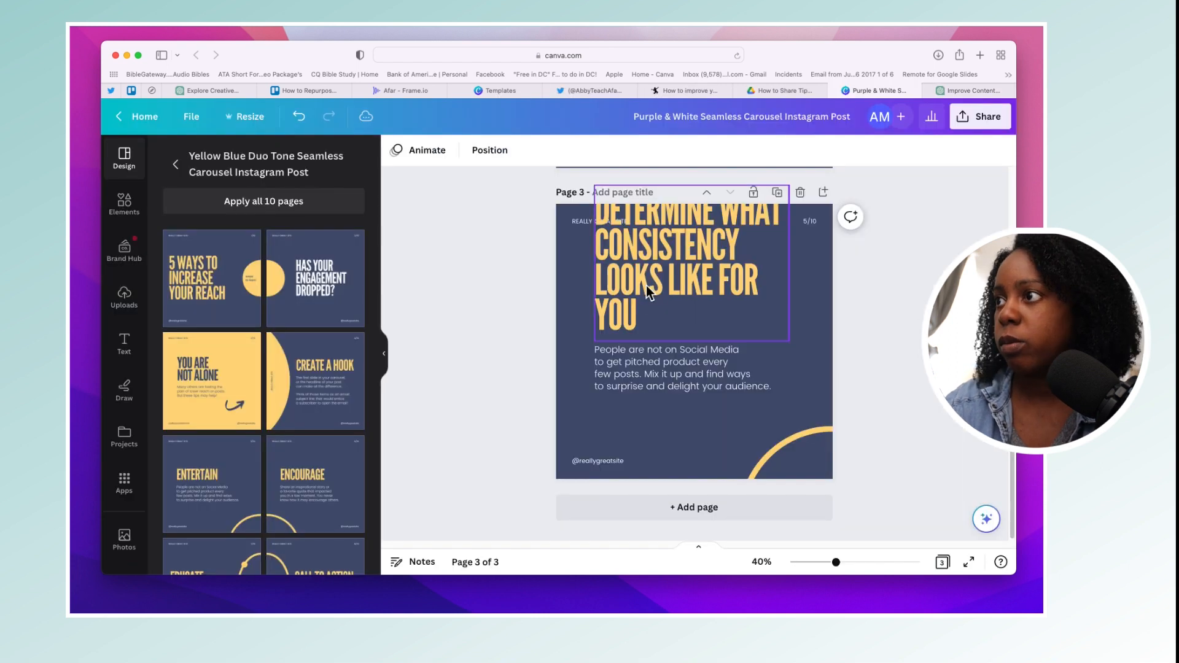
# Step: Reduce the page 3 heading's font size so it fits on three lines between the page header and the body text
pyautogui.click(646, 286)
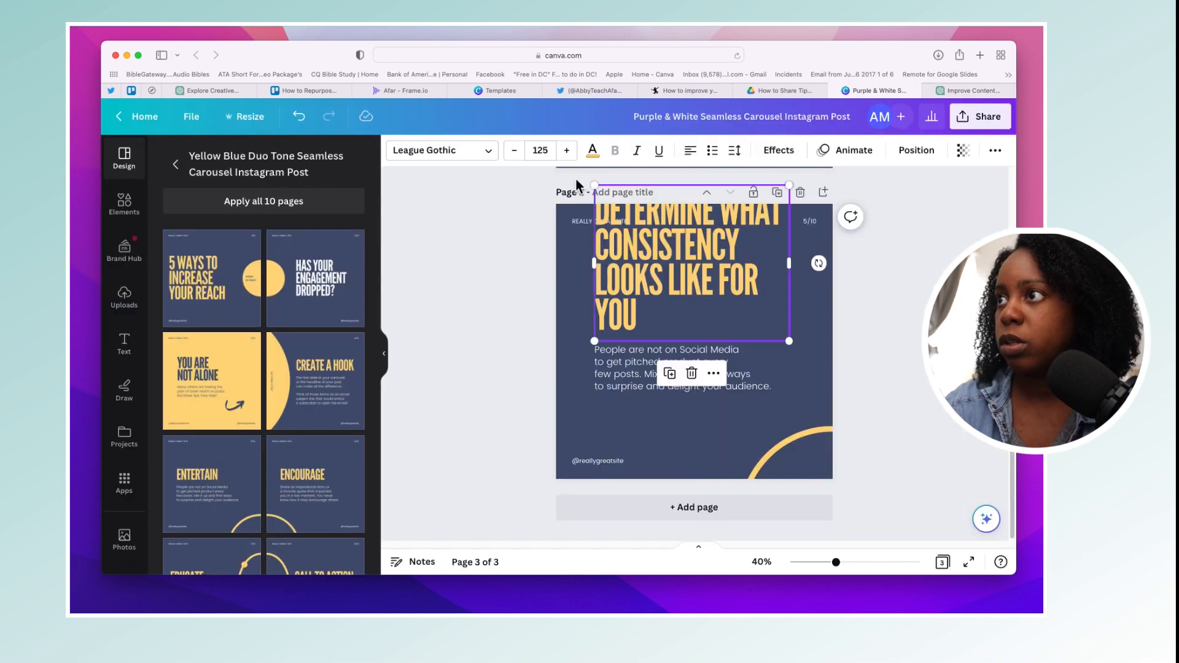
pyautogui.click(540, 151)
pyautogui.scroll(-2, 550, 411)
pyautogui.click(549, 401)
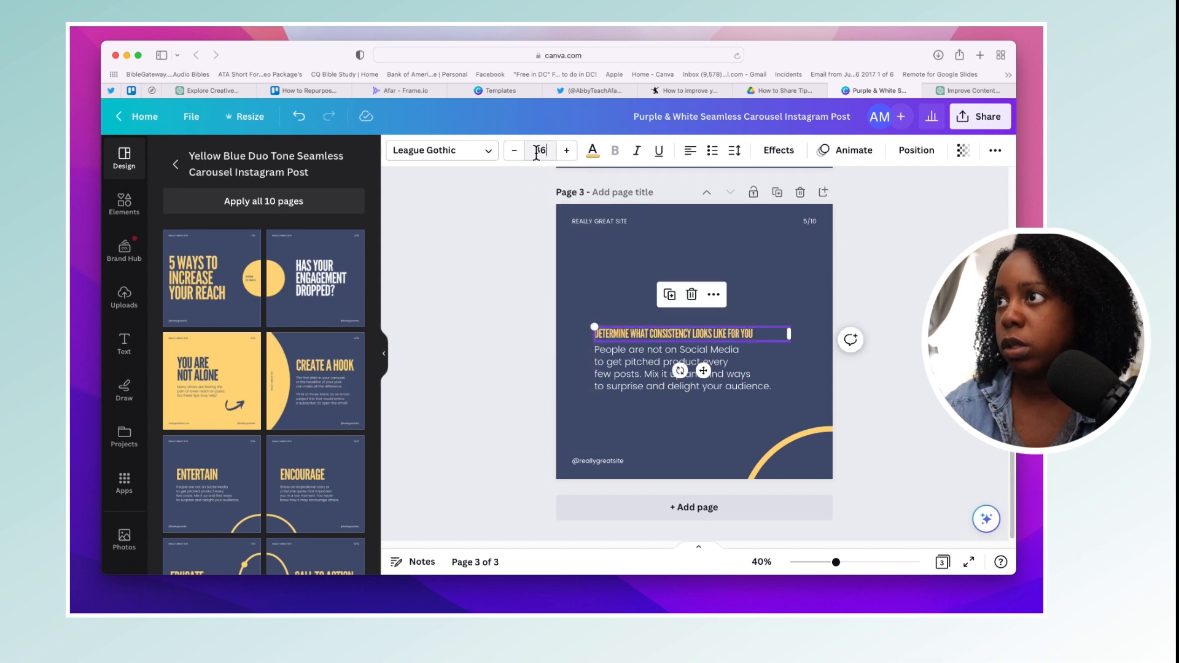
pyautogui.click(541, 151)
pyautogui.click(549, 394)
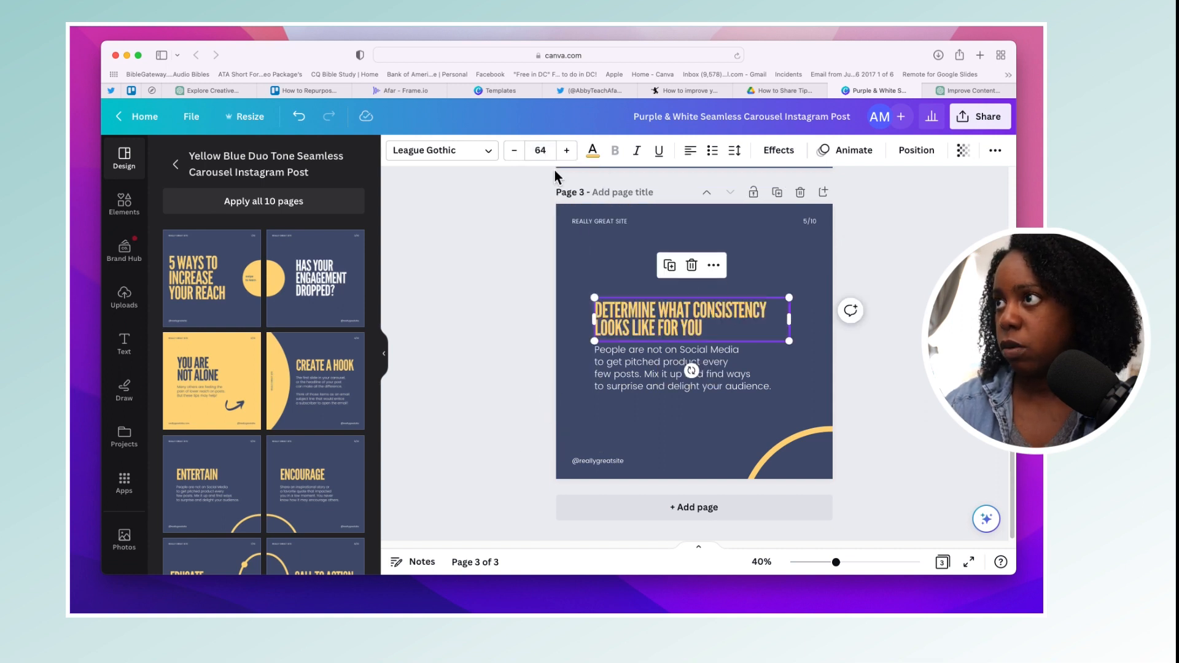
pyautogui.click(545, 152)
pyautogui.click(545, 395)
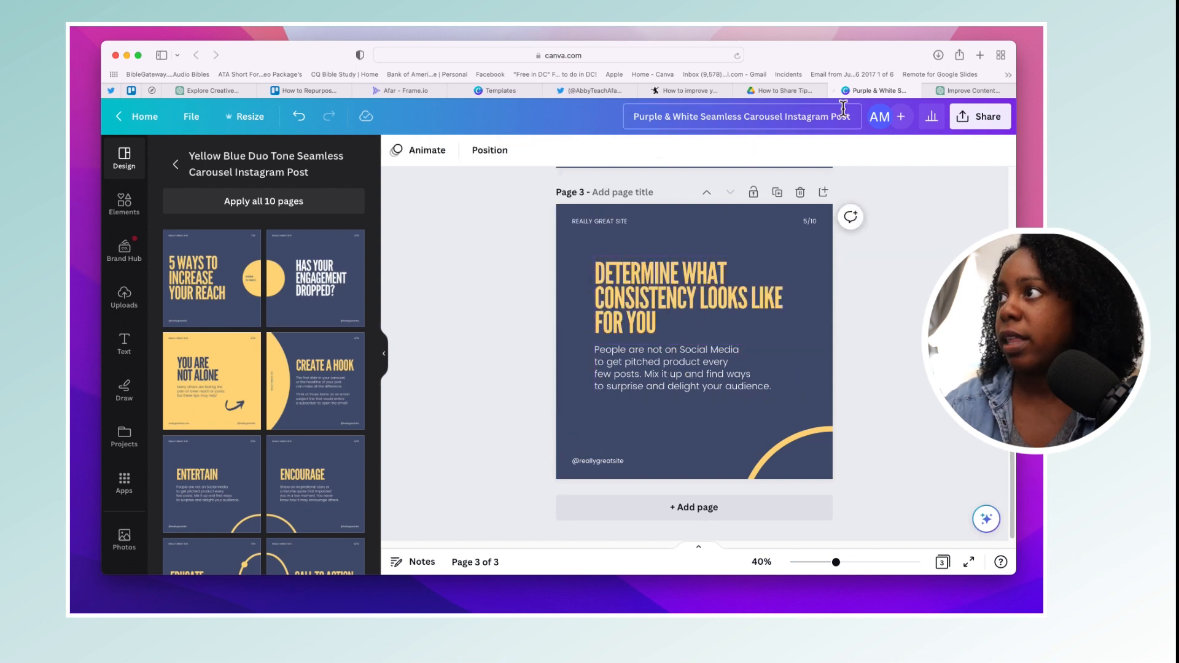
# Step: Copy the first tip's explanation, starting "Figure out how often you want to post", from ChatGPT and replace page 3's body text with it
pyautogui.click(964, 92)
pyautogui.moveTo(800, 245); pyautogui.dragTo(652, 202)
pyautogui.press('super+c')
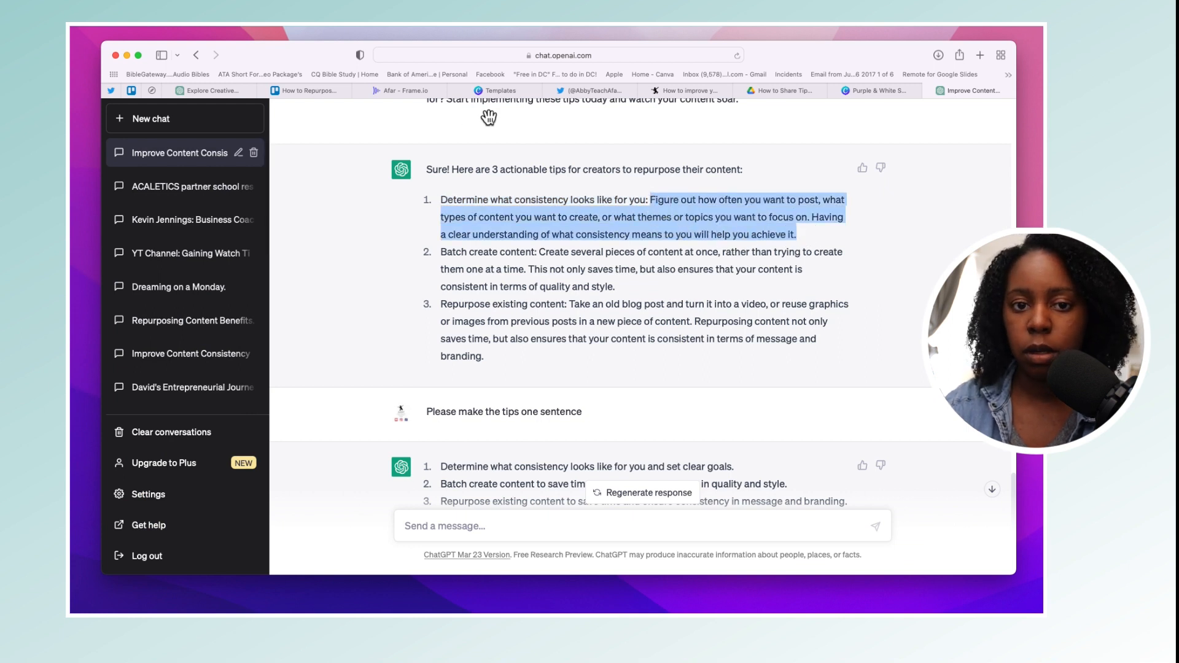
pyautogui.click(883, 91)
pyautogui.click(668, 363)
pyautogui.doubleClick(667, 362)
pyautogui.press('super+v')
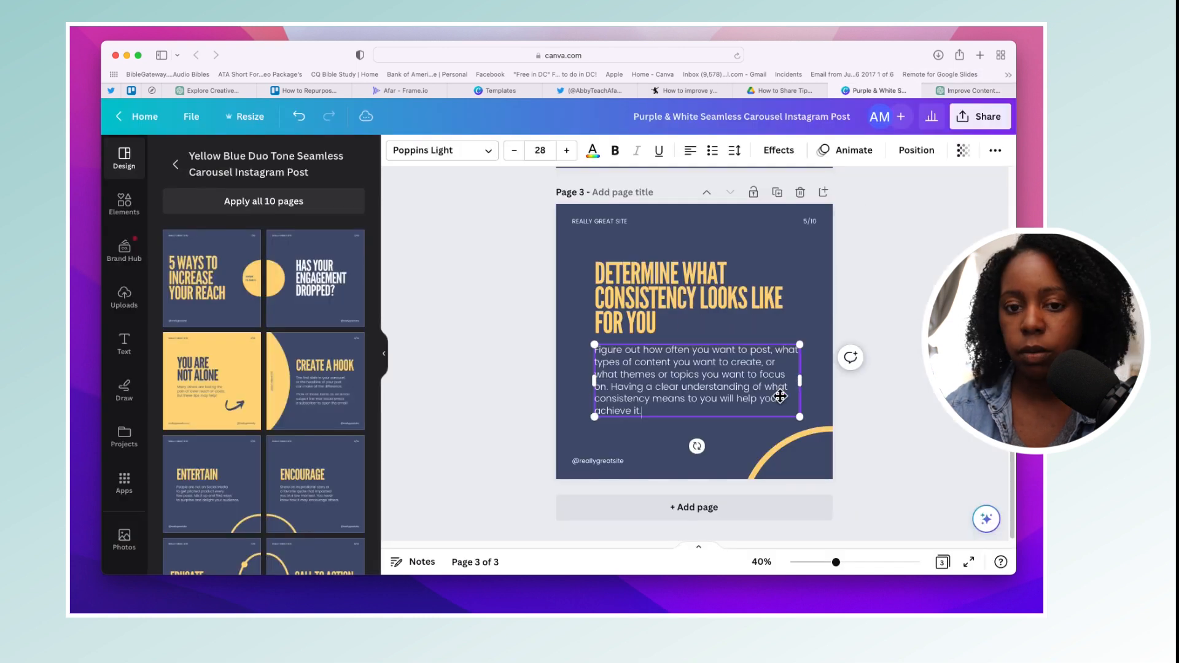
# Step: Add page 4 with the "Encourage" layout and replace its heading with ChatGPT's second tip title, "BATCH CREATE CONTENT"
pyautogui.press('Escape')
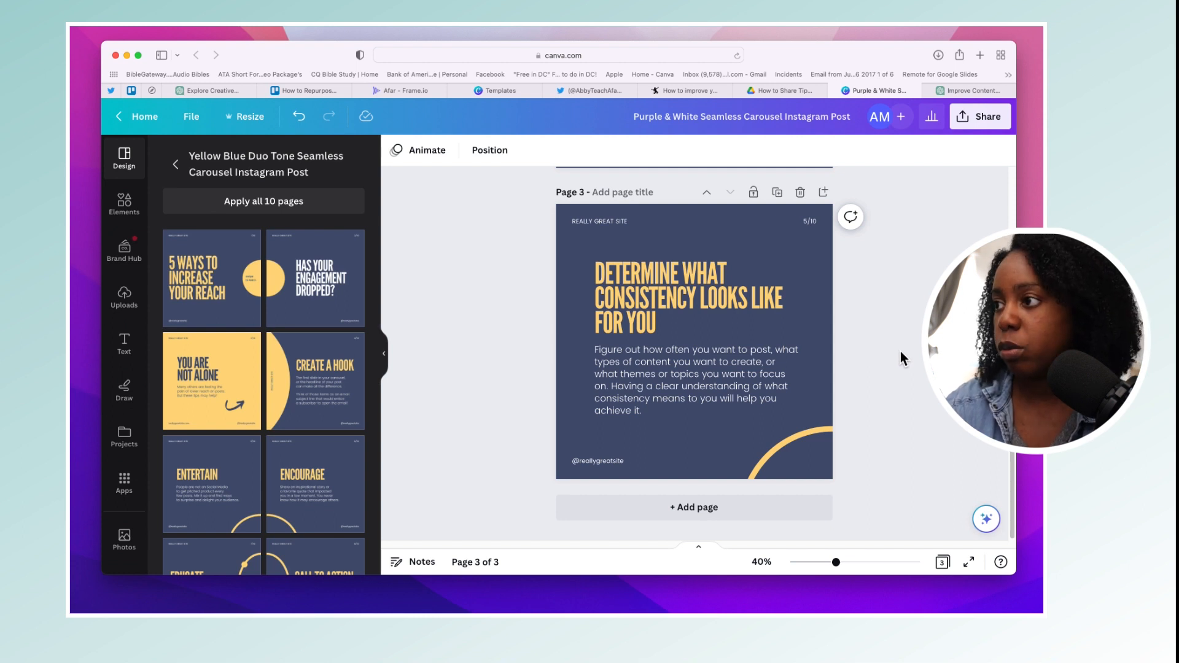
pyautogui.scroll(-1, 870, 367)
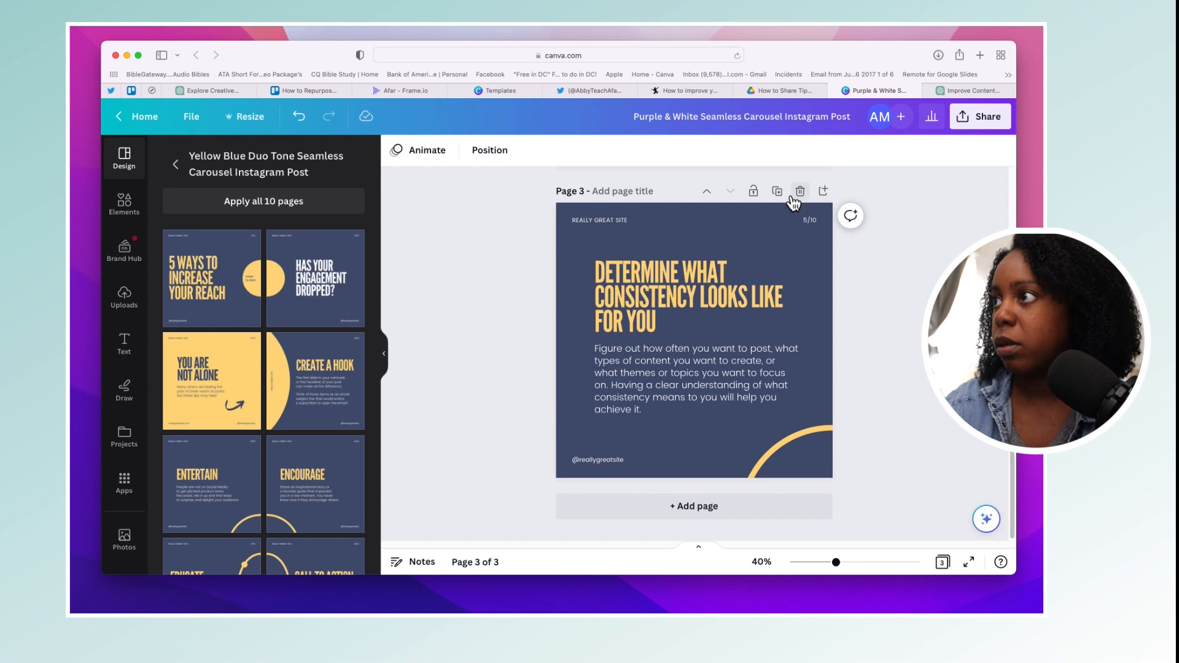
pyautogui.click(823, 191)
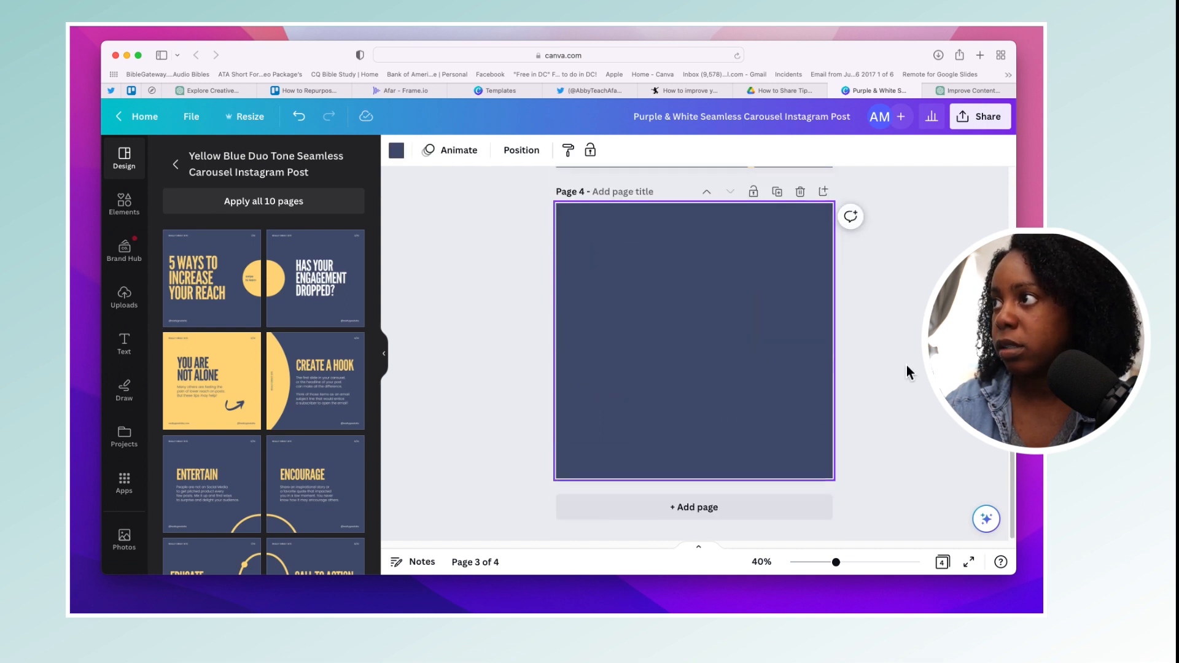
pyautogui.click(337, 487)
pyautogui.click(931, 91)
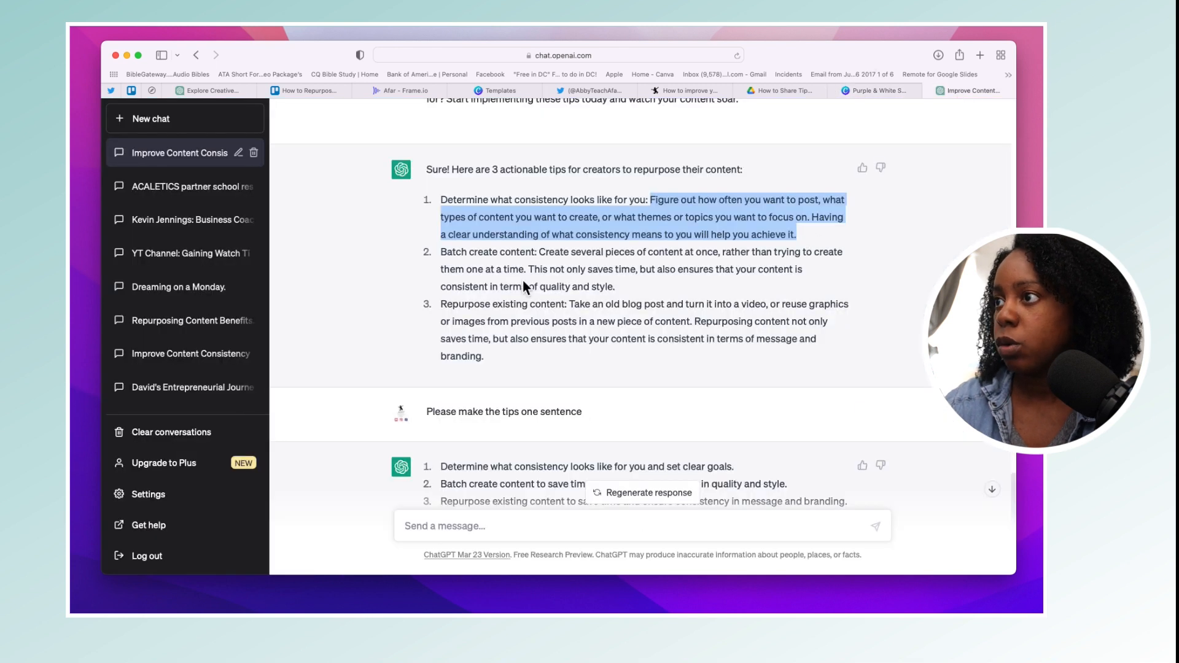
pyautogui.click(552, 250)
pyautogui.moveTo(534, 252); pyautogui.dragTo(441, 255)
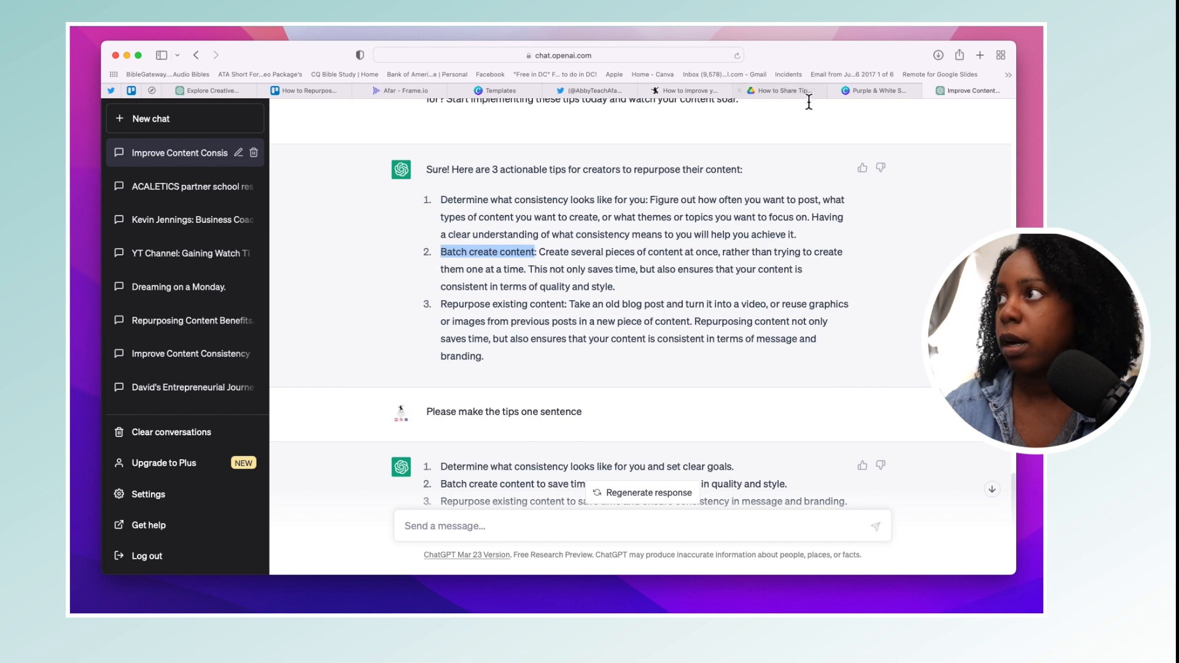
pyautogui.click(859, 86)
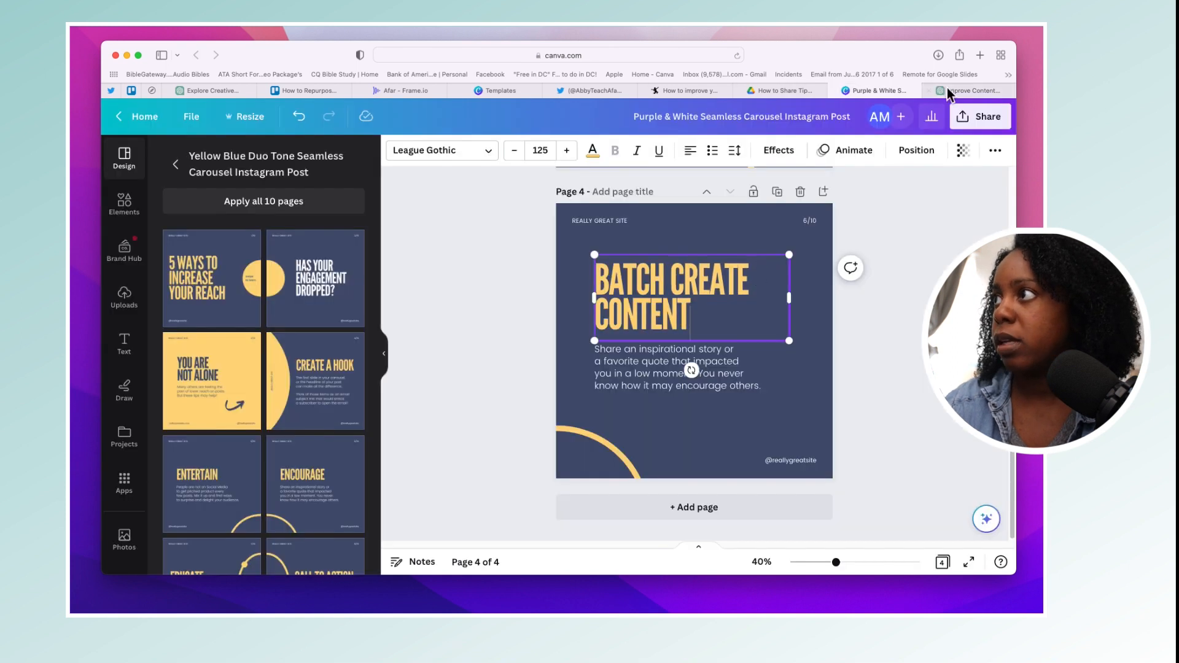
# Step: Copy the second tip's explanation, starting "Create several pieces of content at once", from ChatGPT and replace page 4's body text with it
pyautogui.click(950, 90)
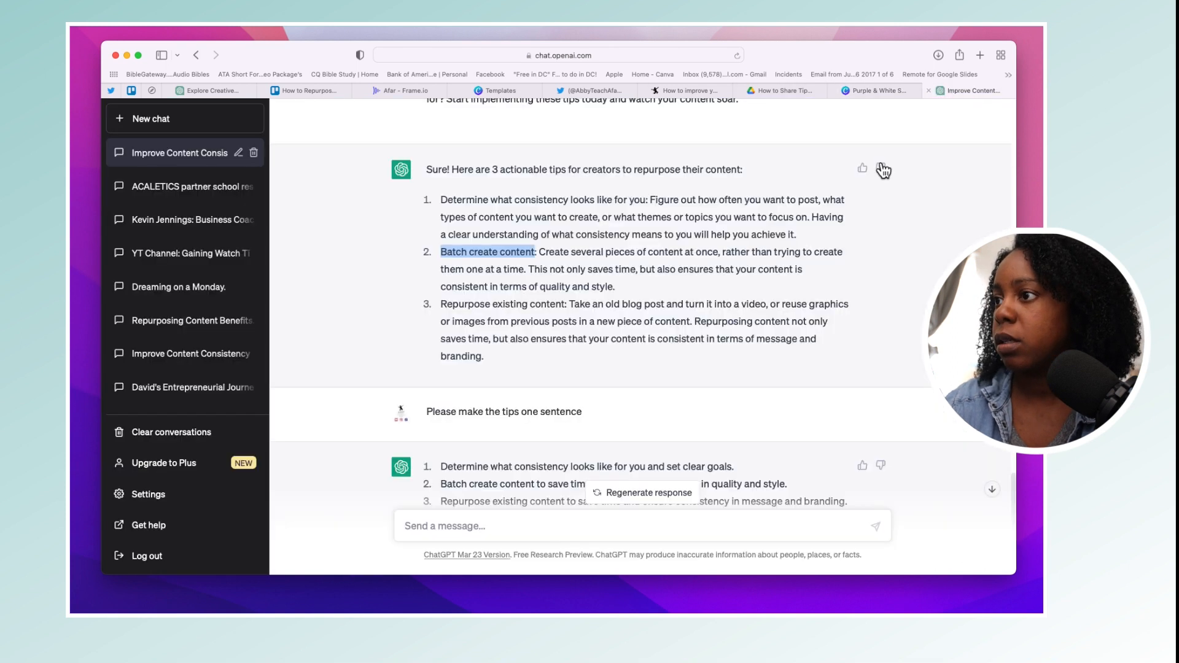
pyautogui.click(556, 271)
pyautogui.moveTo(613, 290); pyautogui.dragTo(540, 253)
pyautogui.press('super+c')
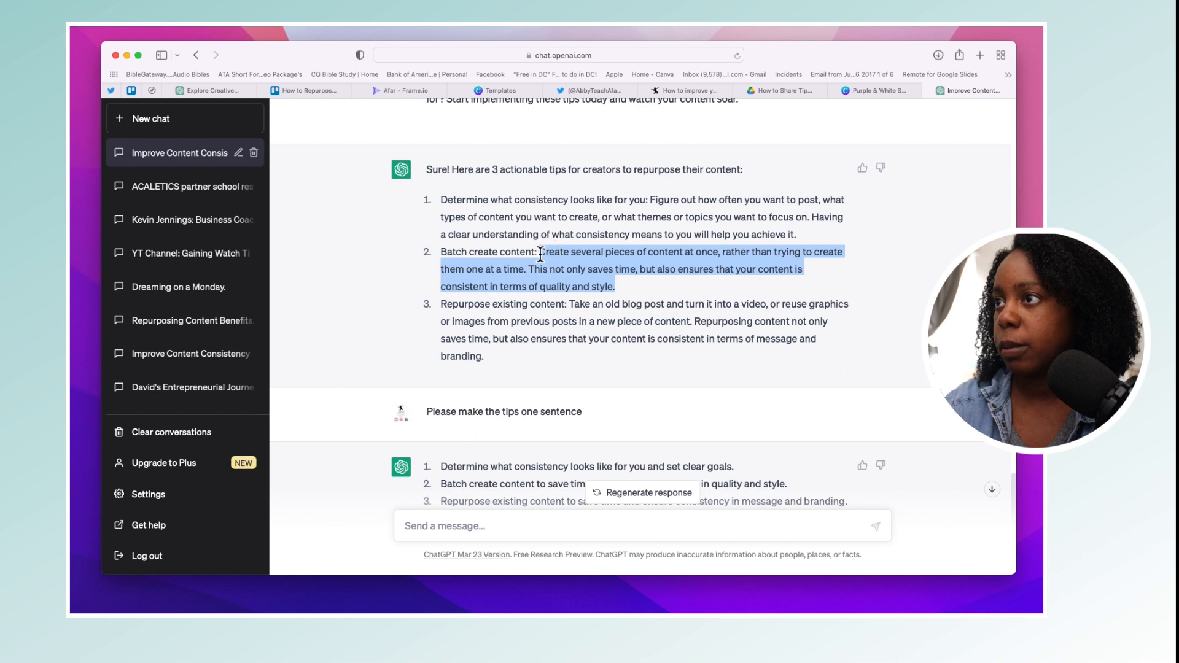
pyautogui.click(872, 90)
pyautogui.press('super+v')
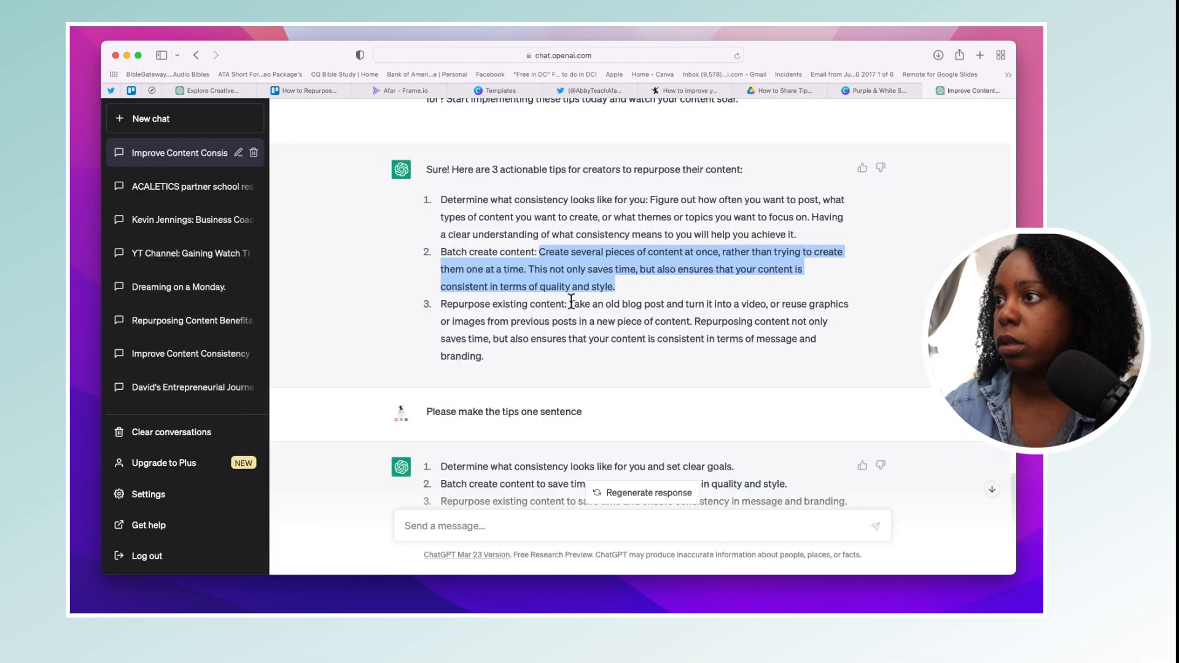
# Step: Add page 5 with the "Educate" layout, replace its heading with the third tip title, "REPURPOSE EXISTING CONTENT", and reduce the heading's font size
pyautogui.moveTo(566, 305); pyautogui.dragTo(440, 304)
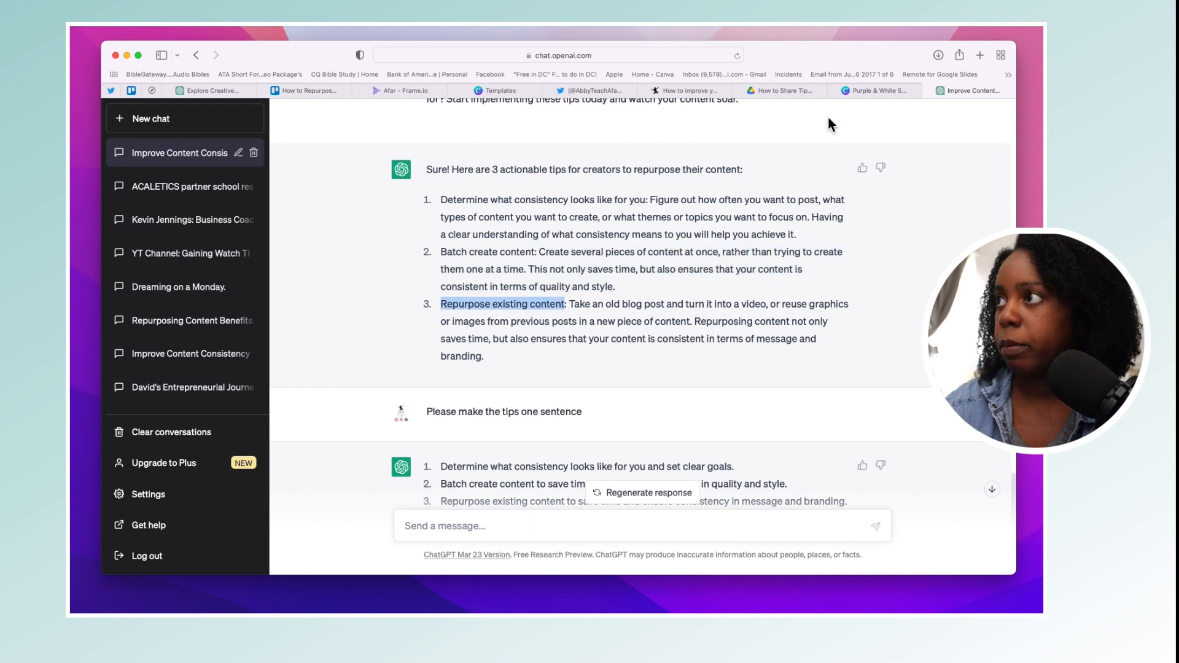
pyautogui.click(894, 95)
pyautogui.click(515, 152)
pyautogui.click(515, 151)
pyautogui.click(514, 152)
pyautogui.click(515, 152)
pyautogui.click(515, 152)
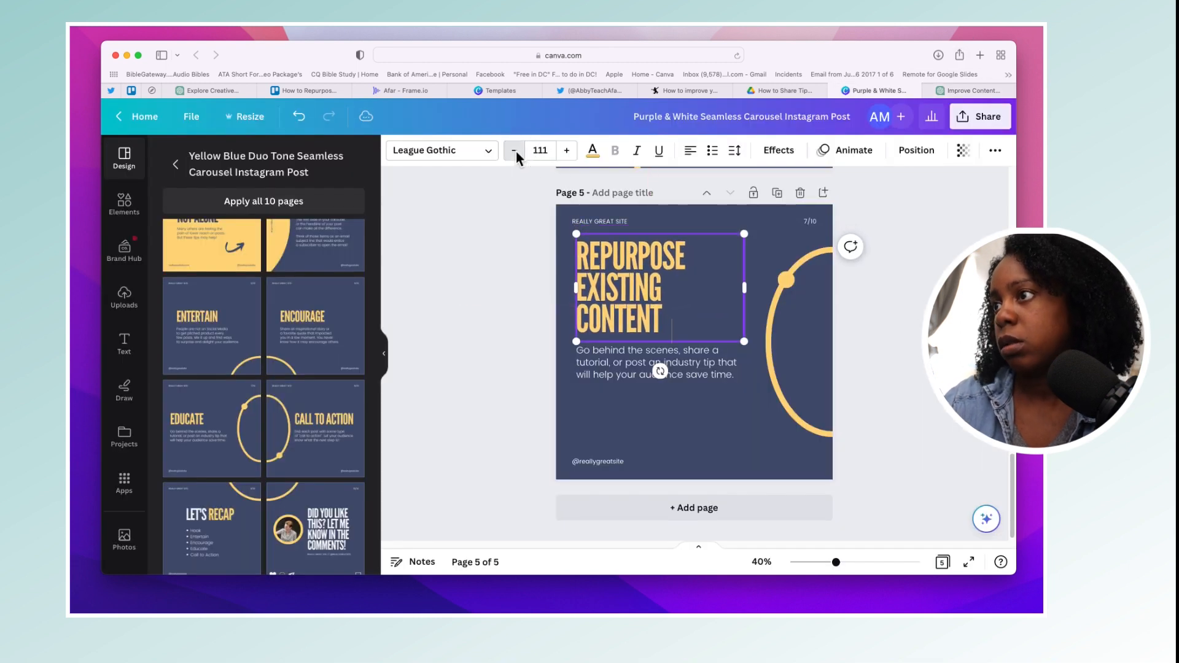
pyautogui.click(515, 151)
# Step: Copy the third tip's explanation, starting "Take an old blog post", from ChatGPT and replace page 5's body text with it
pyautogui.press('Tab')
pyautogui.click(962, 92)
pyautogui.moveTo(484, 356); pyautogui.dragTo(570, 304)
pyautogui.click(877, 92)
# Step: Add page 6 using the template's "Let's Recap" layout
pyautogui.scroll(-3, 295, 430)
pyautogui.scroll(5, 295, 430)
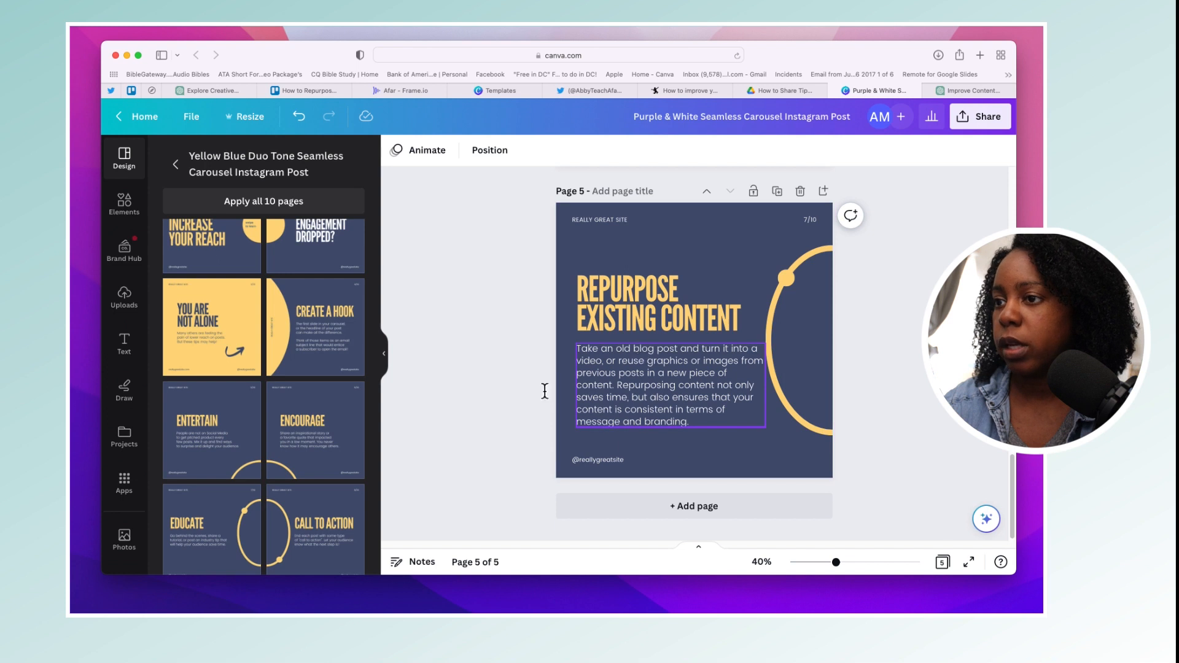
pyautogui.scroll(-4, 208, 423)
pyautogui.click(208, 423)
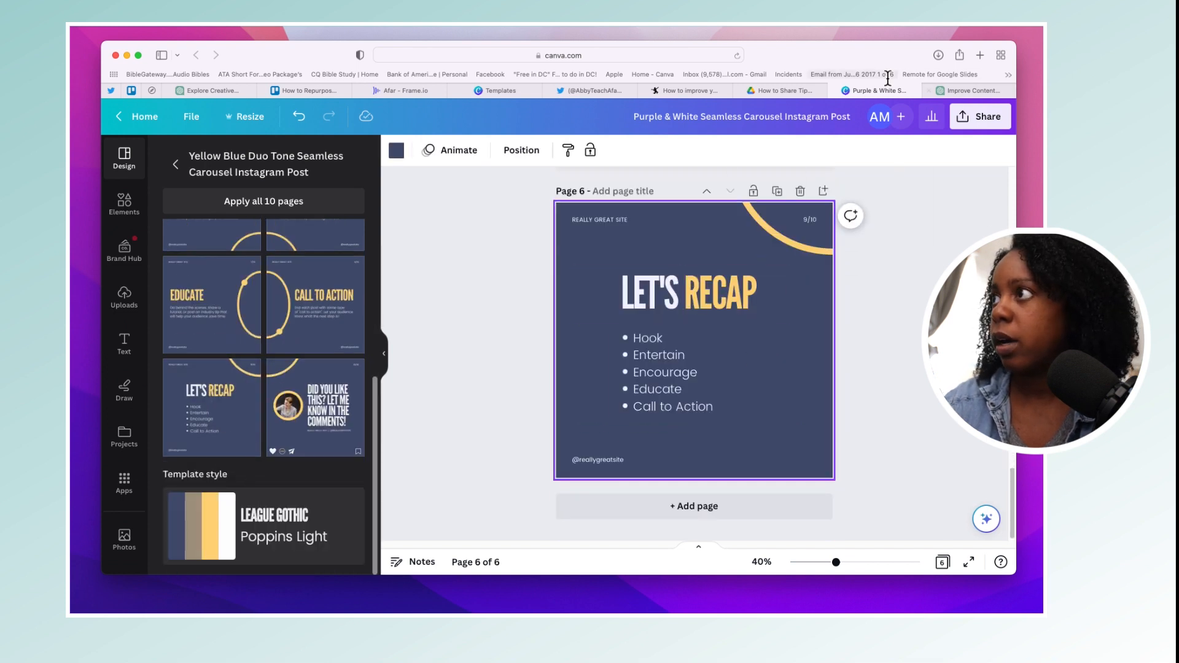
# Step: Copy the first tip title from ChatGPT and replace the "Hook" bullet on page 6 with "Determine what consistency looks like for you."
pyautogui.click(970, 91)
pyautogui.click(577, 203)
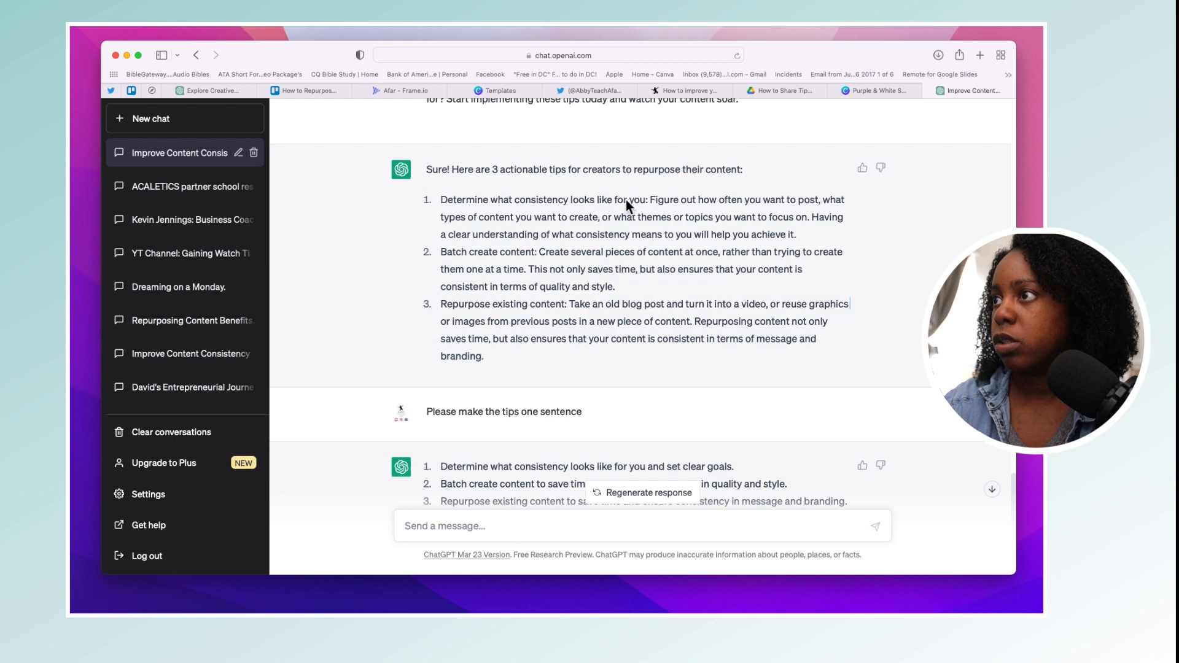
pyautogui.moveTo(584, 204); pyautogui.dragTo(459, 207)
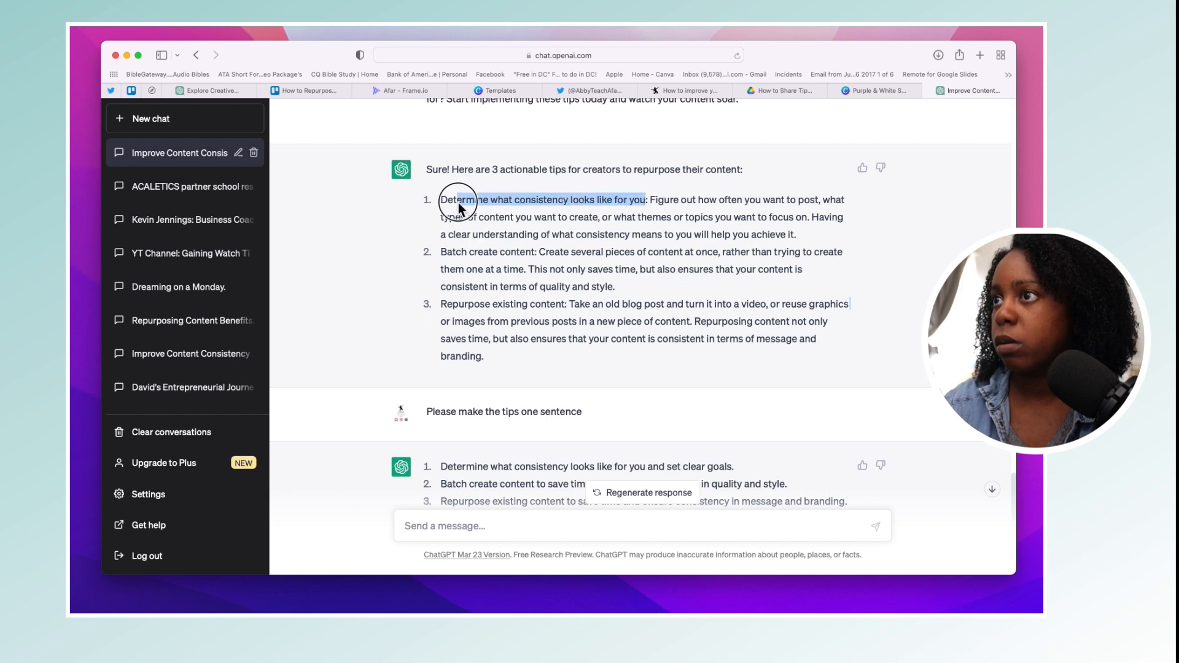
pyautogui.click(876, 95)
pyautogui.click(653, 337)
pyautogui.click(665, 341)
pyautogui.click(664, 342)
pyautogui.doubleClick(634, 342)
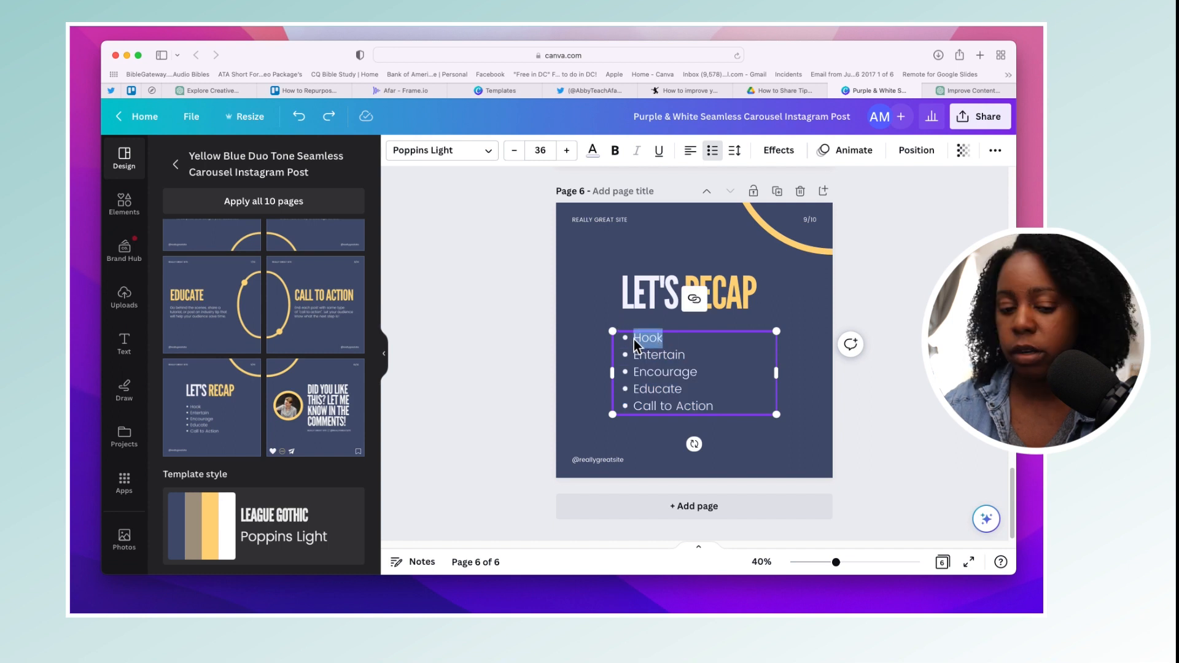
pyautogui.write('Determine what consistency looks like for you')
pyautogui.write('.')
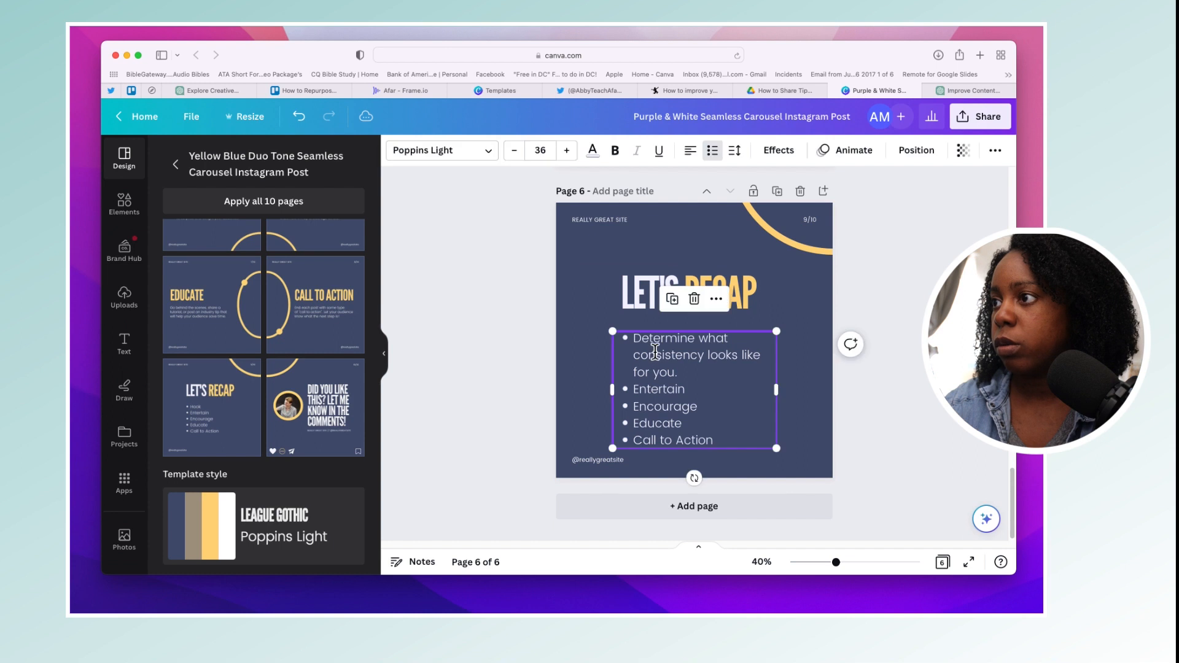
# Step: Reduce the font size of page 6's recap bullet list to 29
pyautogui.click(518, 153)
pyautogui.click(518, 153)
pyautogui.click(518, 153)
pyautogui.click(518, 153)
pyautogui.click(518, 154)
pyautogui.click(518, 153)
pyautogui.click(518, 154)
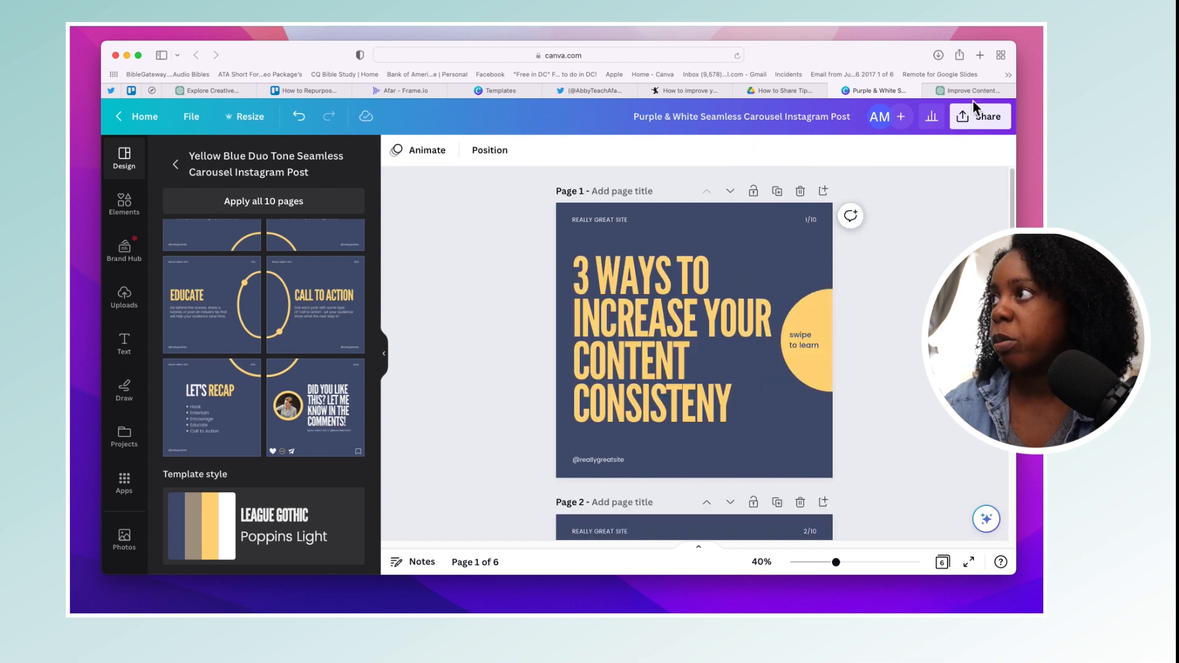
# Step: Copy the second tip title from ChatGPT and replace the "Entertain" bullet on page 6 with "Batch create content."
pyautogui.click(974, 93)
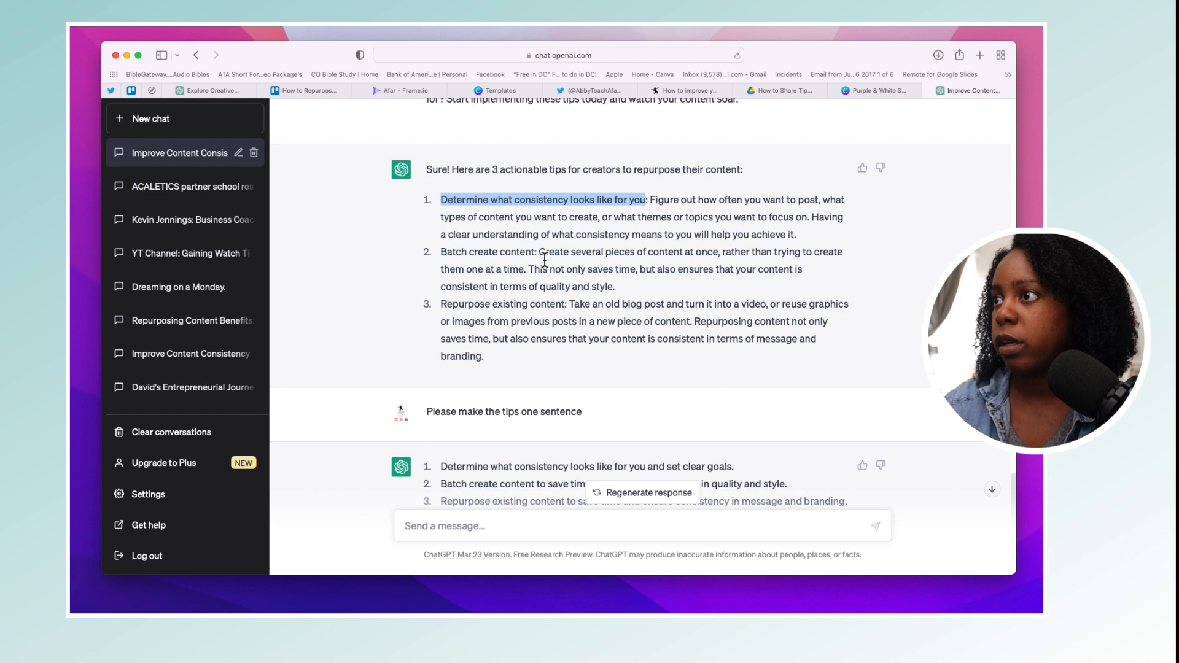
pyautogui.moveTo(537, 254); pyautogui.dragTo(443, 254)
pyautogui.press('super+c')
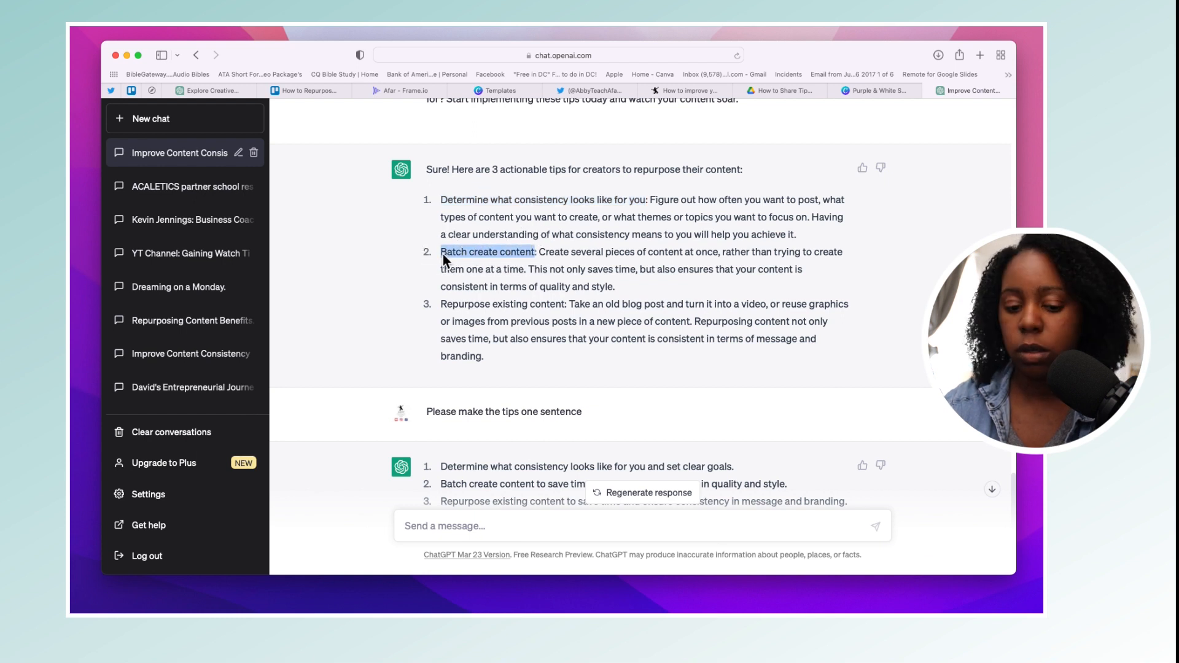
pyautogui.click(873, 90)
pyautogui.scroll(-15, 719, 350)
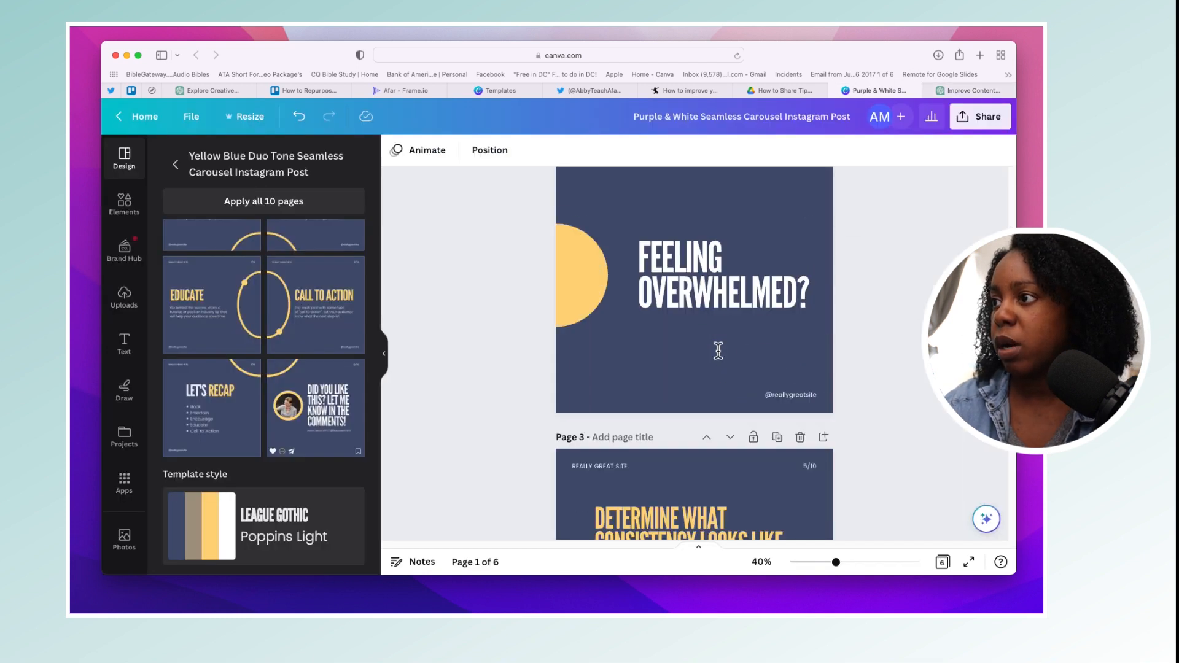
pyautogui.click(666, 366)
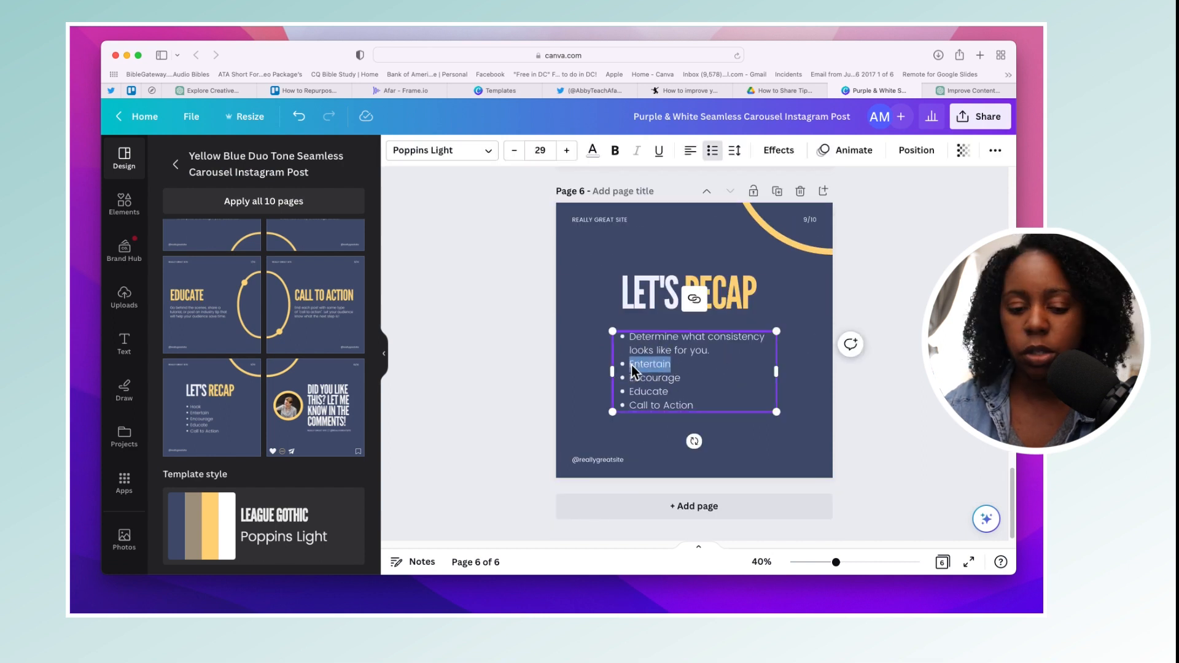
pyautogui.press('super+v')
pyautogui.write('.')
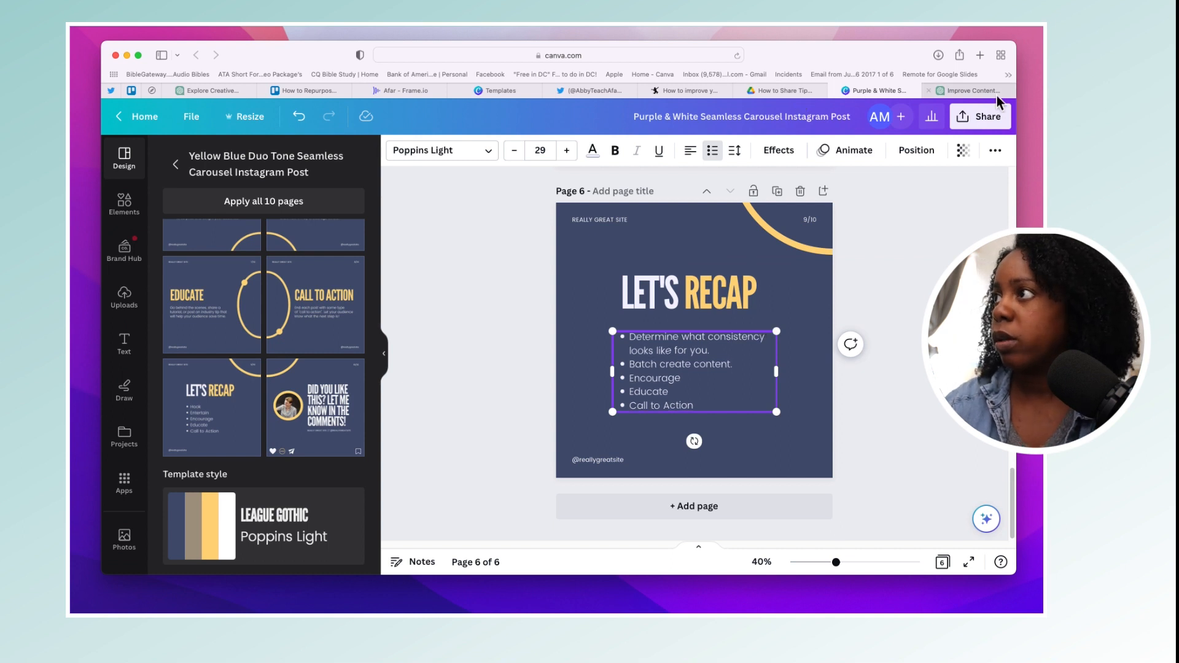
# Step: Replace the "Encourage" bullet with ChatGPT's third tip title, "Repurpose existing content.", and delete the "Educate" and "Call to Action" bullets
pyautogui.click(969, 91)
pyautogui.moveTo(565, 305); pyautogui.dragTo(447, 310)
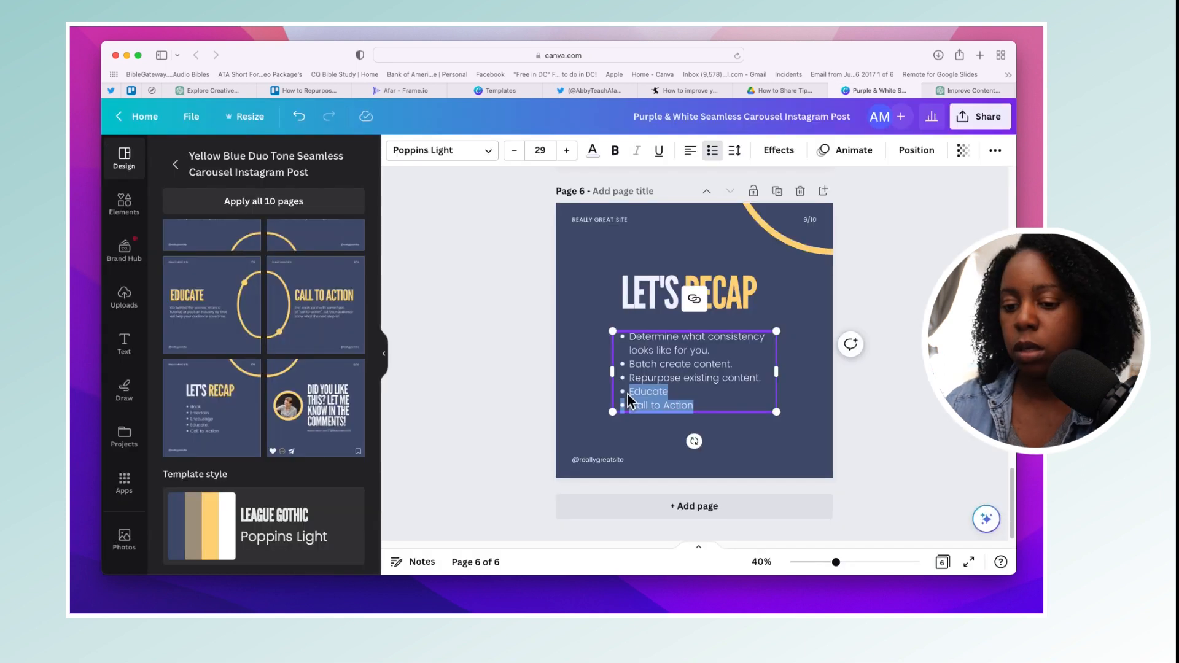
pyautogui.press('BackSpace')
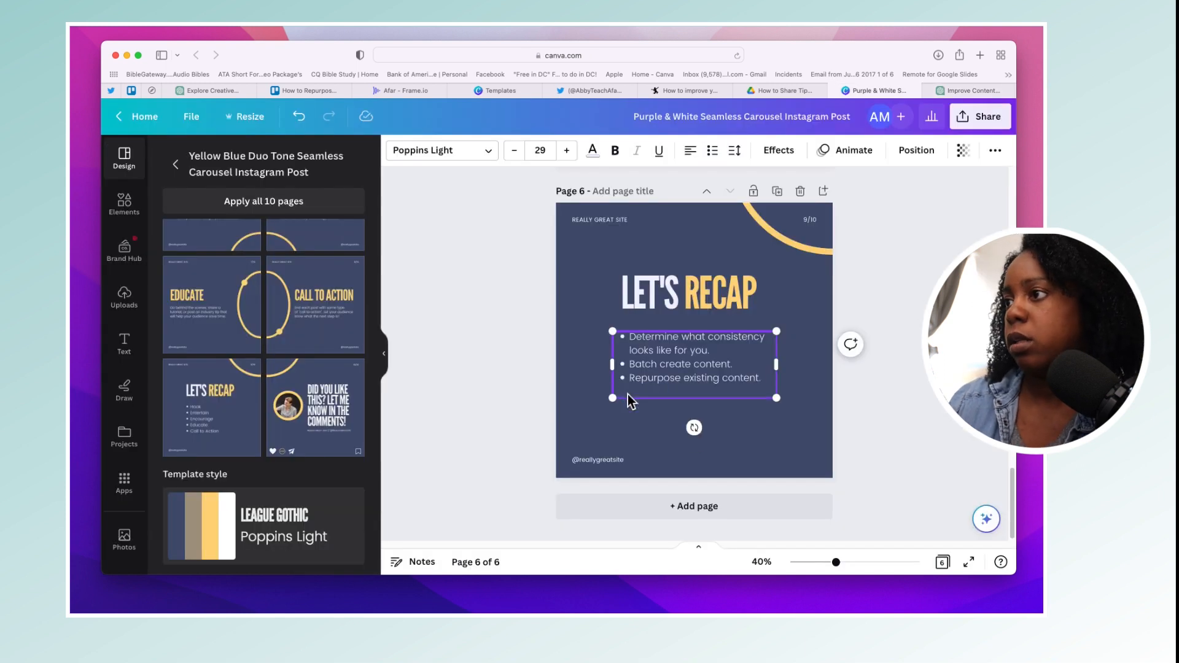
pyautogui.press('BackSpace')
pyautogui.click(627, 395)
# Step: Set the recap list's font size to 33 and widen its text box so the last bullet fits on one line
pyautogui.click(690, 374)
pyautogui.click(570, 153)
pyautogui.click(570, 152)
pyautogui.click(570, 153)
pyautogui.click(570, 152)
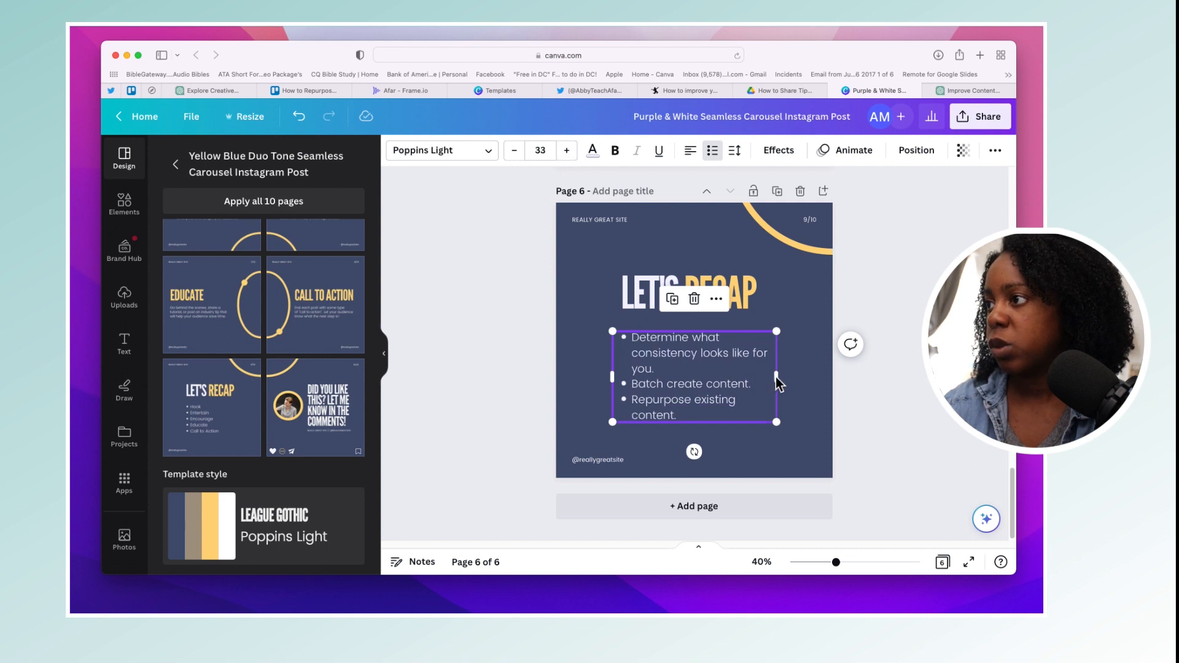
pyautogui.moveTo(778, 385); pyautogui.dragTo(793, 377)
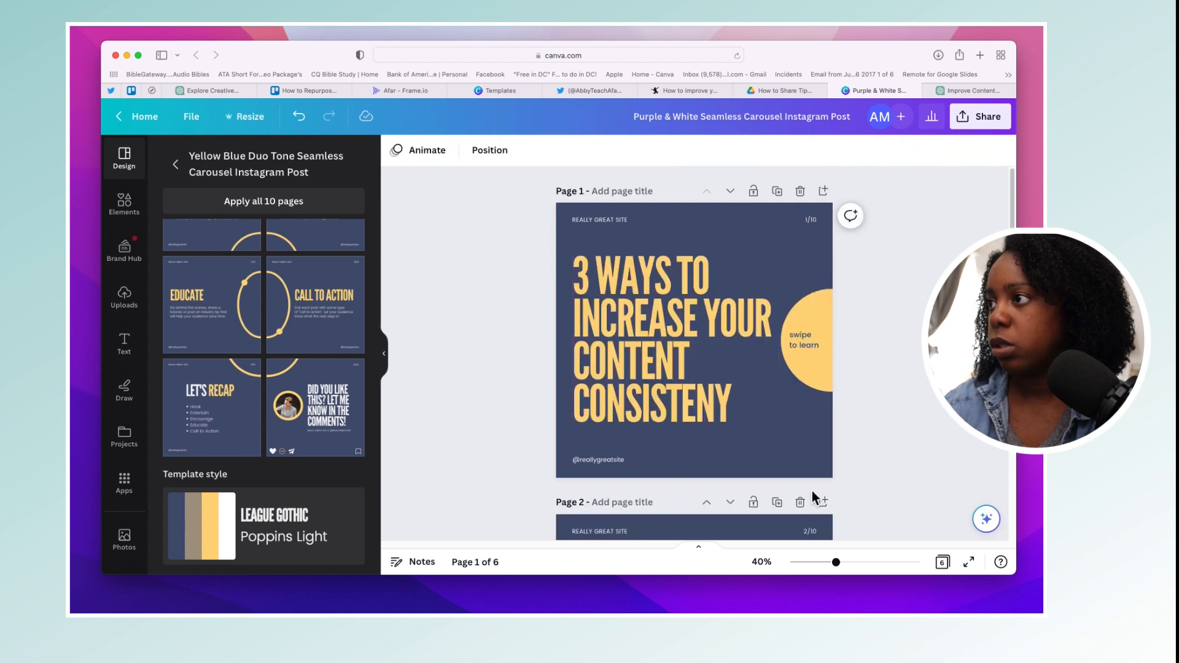
# Step: Add page 7 using the template's "Did you like this? Let me know in the comments!" layout
pyautogui.scroll(-20, 813, 491)
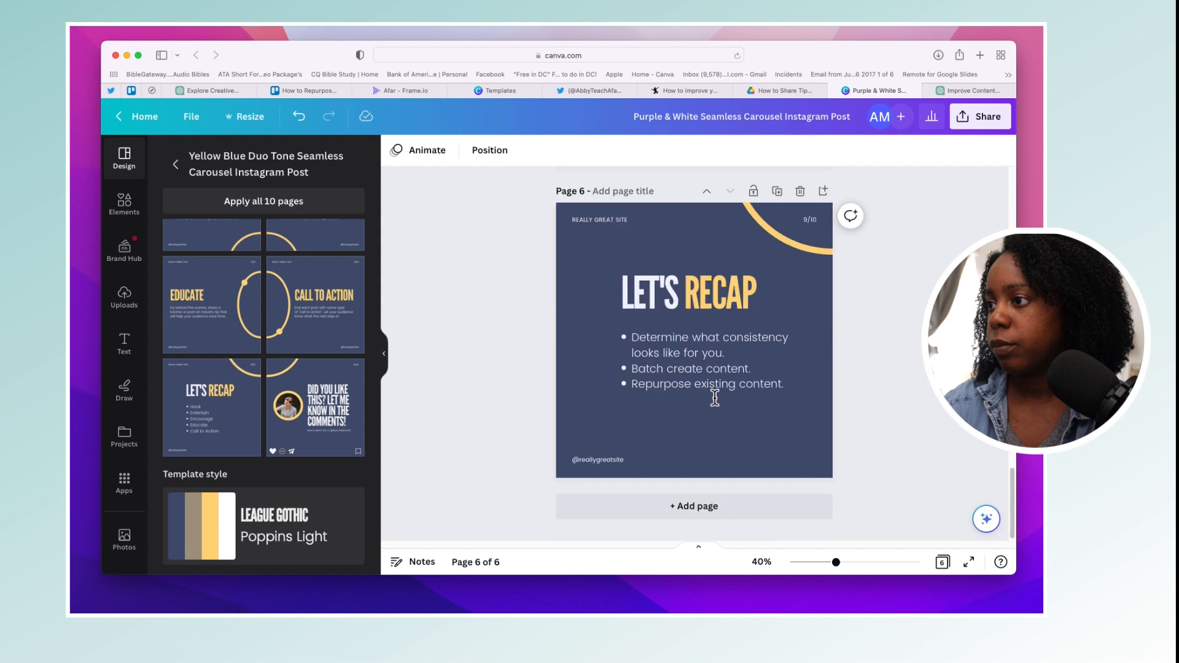
pyautogui.scroll(20, 638, 367)
pyautogui.scroll(-10, 639, 367)
pyautogui.scroll(-10, 639, 368)
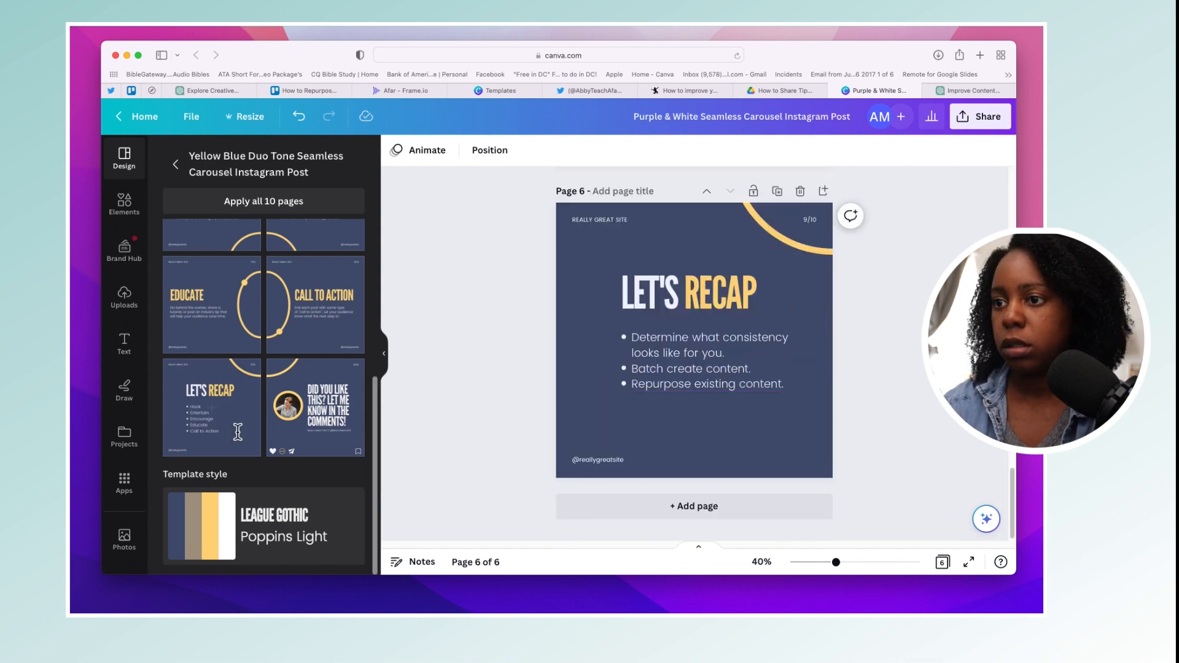
pyautogui.click(822, 192)
pyautogui.click(315, 407)
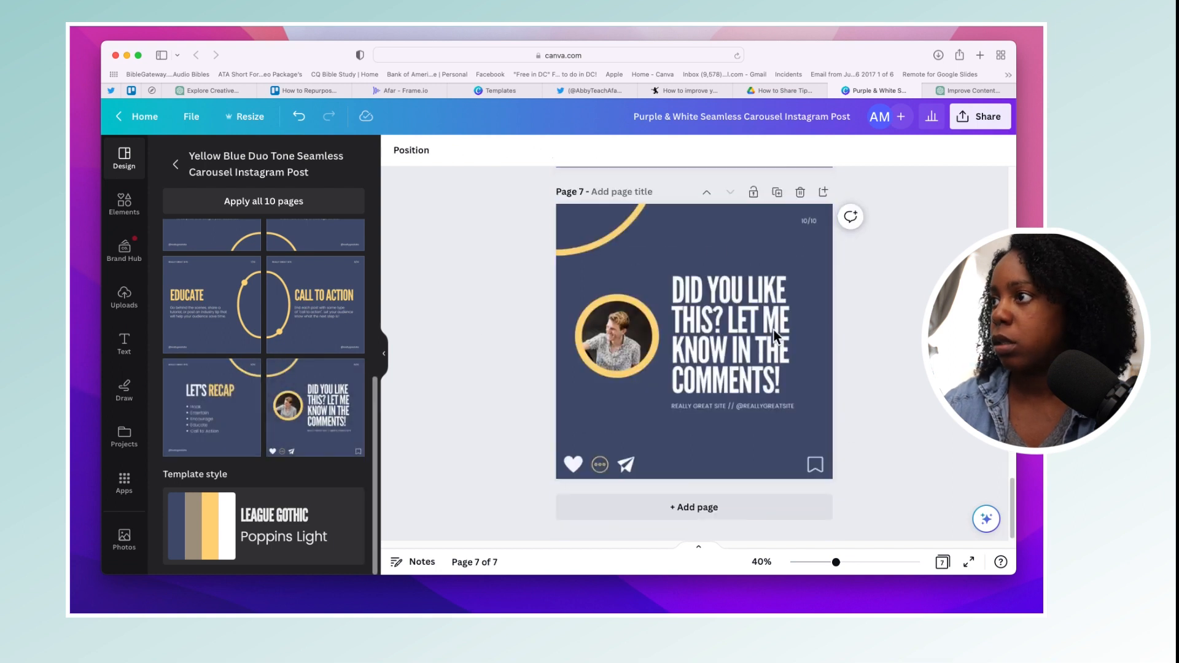
# Step: Replace the circular profile photo on page 7 with the uploaded portrait that has a blue circular background
pyautogui.click(760, 354)
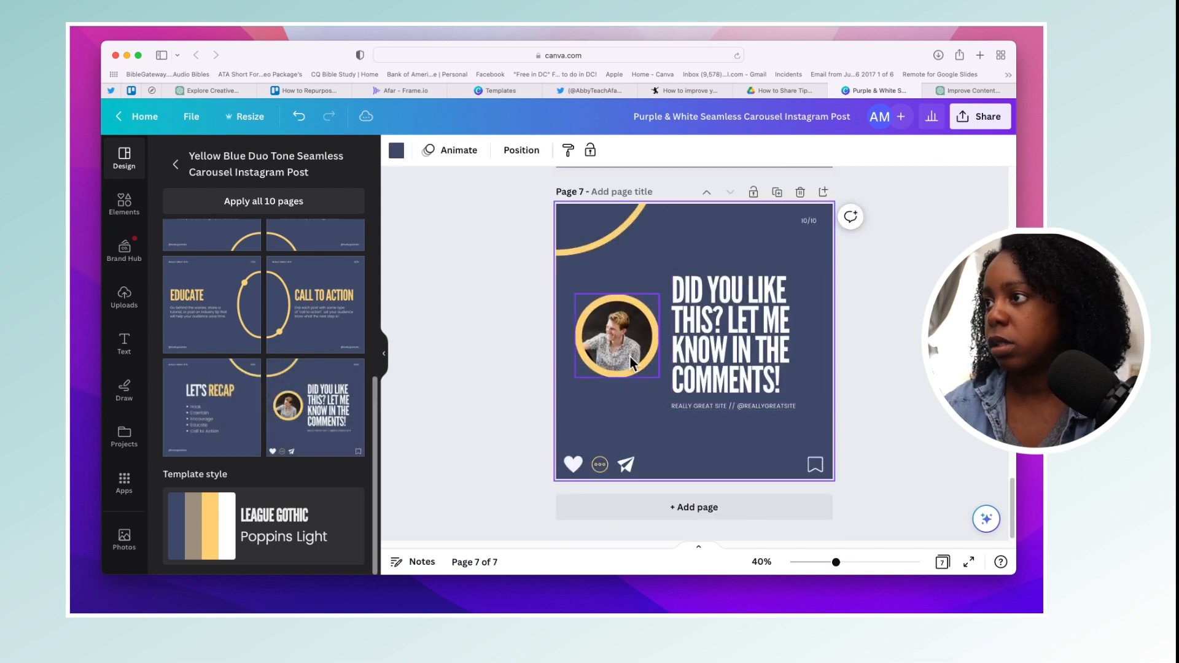
pyautogui.click(621, 335)
pyautogui.click(124, 299)
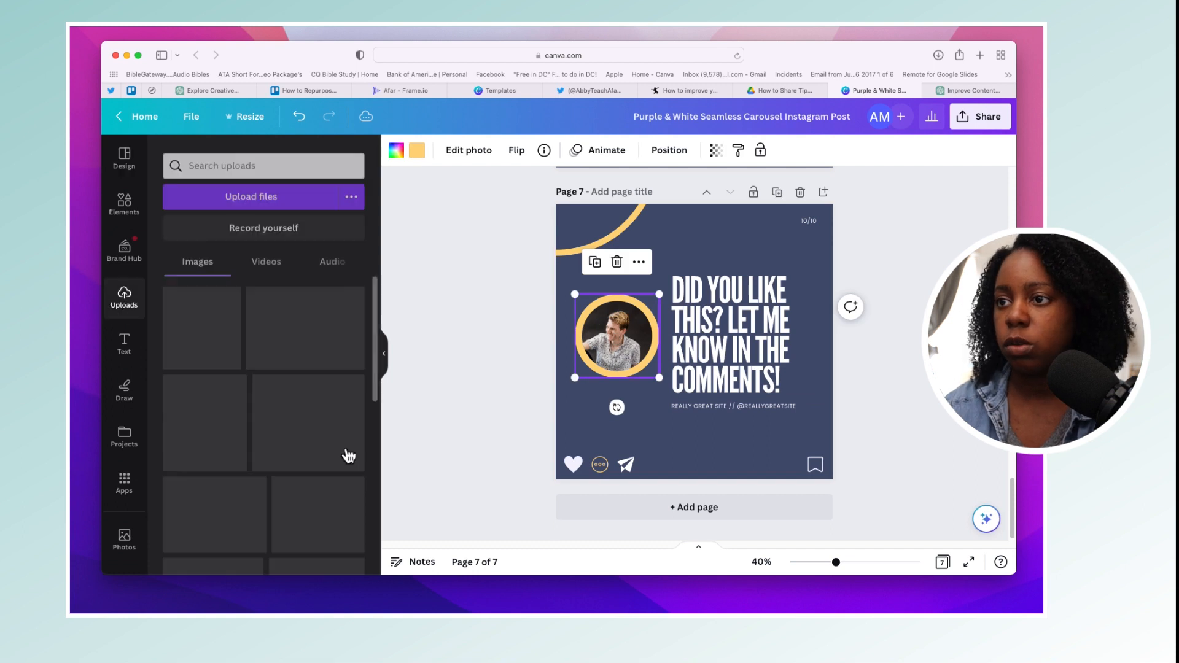
pyautogui.scroll(-20, 315, 470)
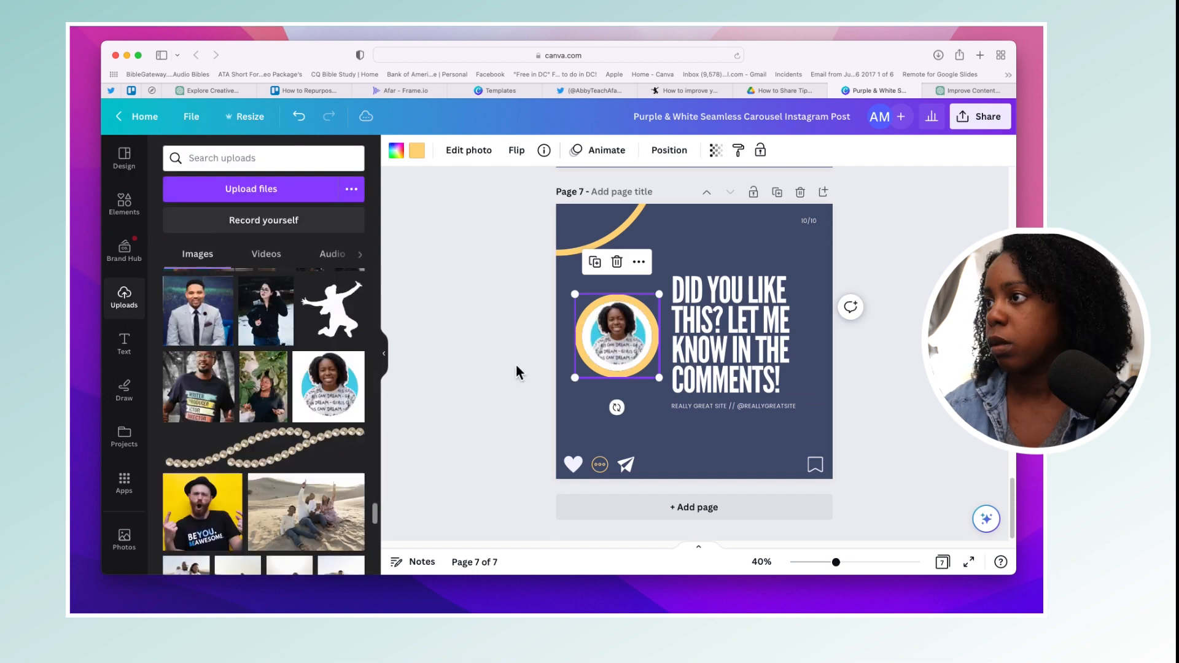
pyautogui.click(491, 374)
pyautogui.scroll(20, 615, 381)
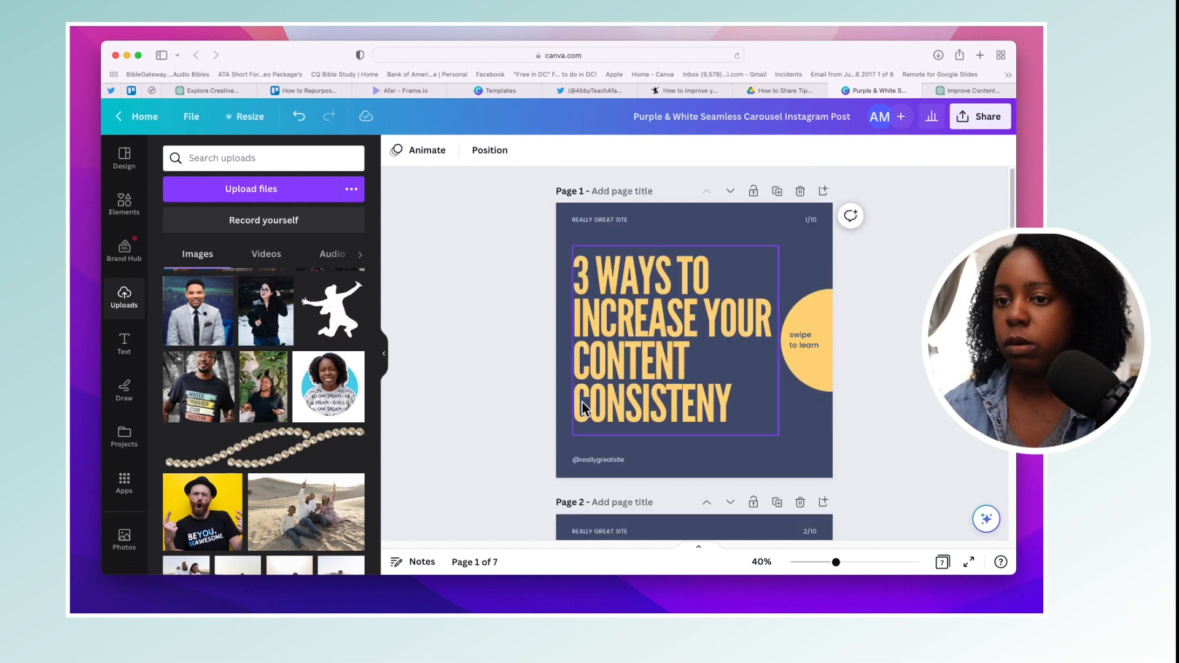
pyautogui.click(124, 158)
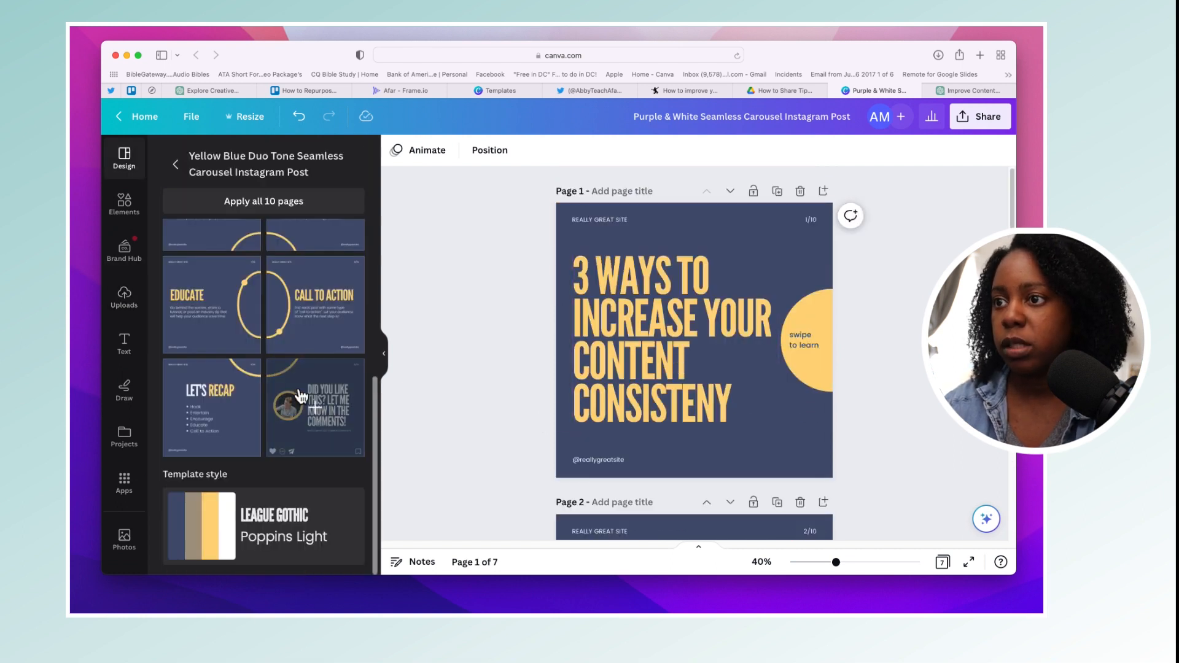
pyautogui.click(301, 398)
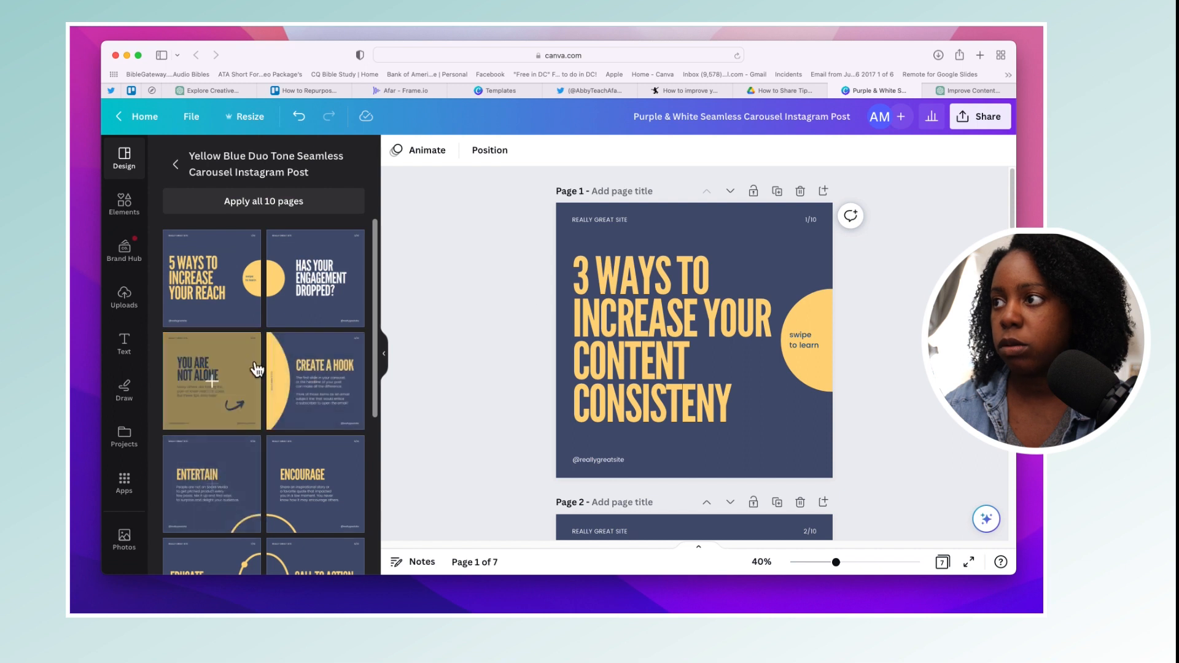
pyautogui.scroll(-15, 747, 394)
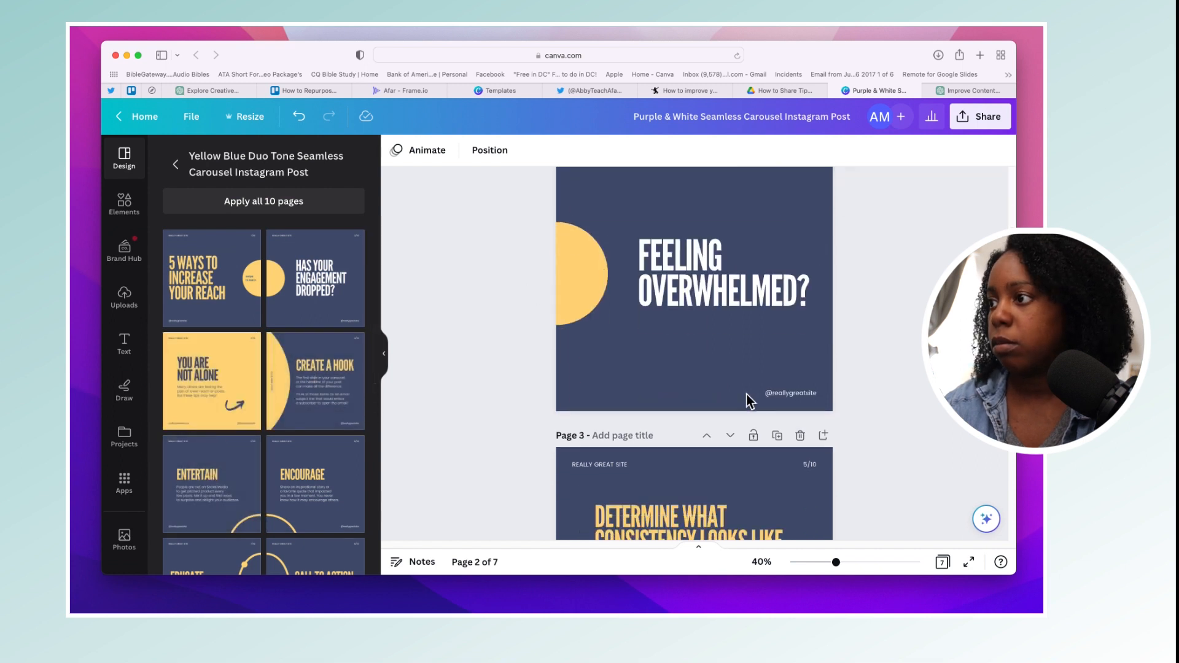
pyautogui.scroll(15, 746, 395)
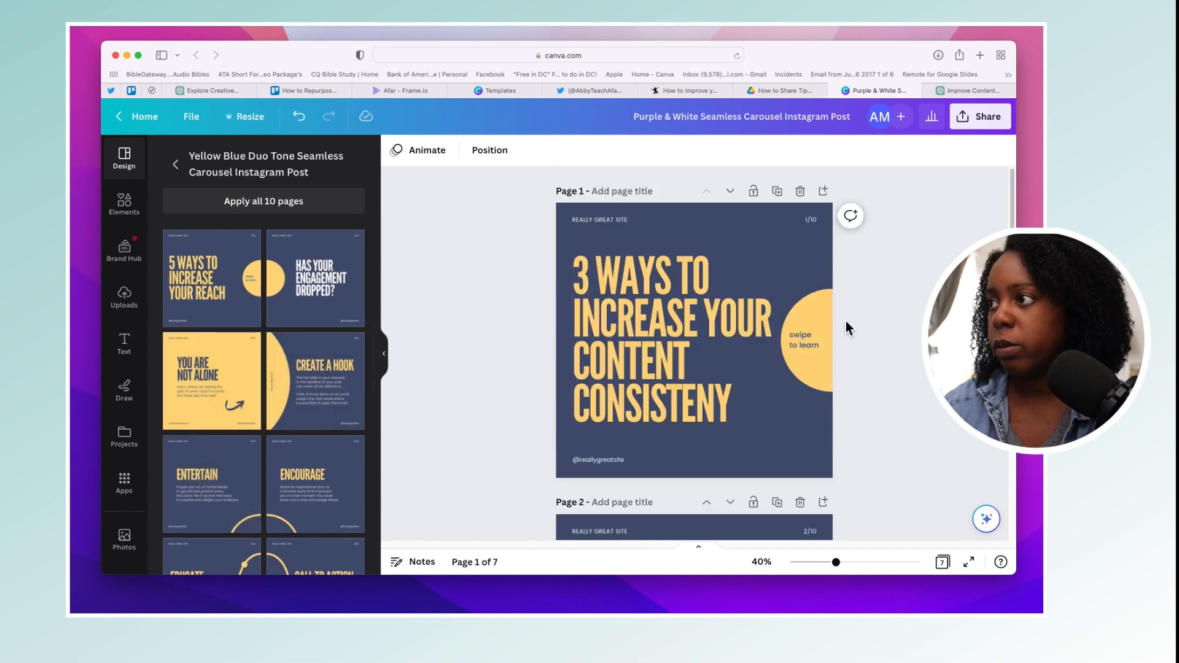
# Step: Recolor the page 1 headline with the light teal from the Modern Day Unicorns brand palette
pyautogui.click(759, 276)
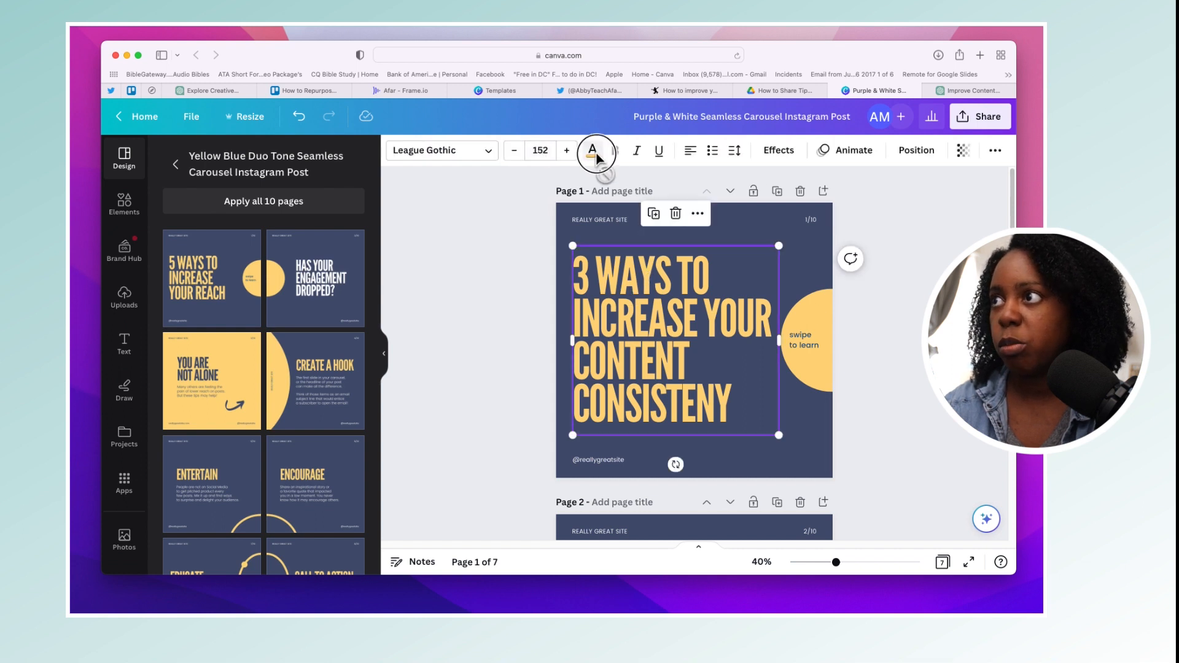
pyautogui.click(594, 151)
pyautogui.click(175, 328)
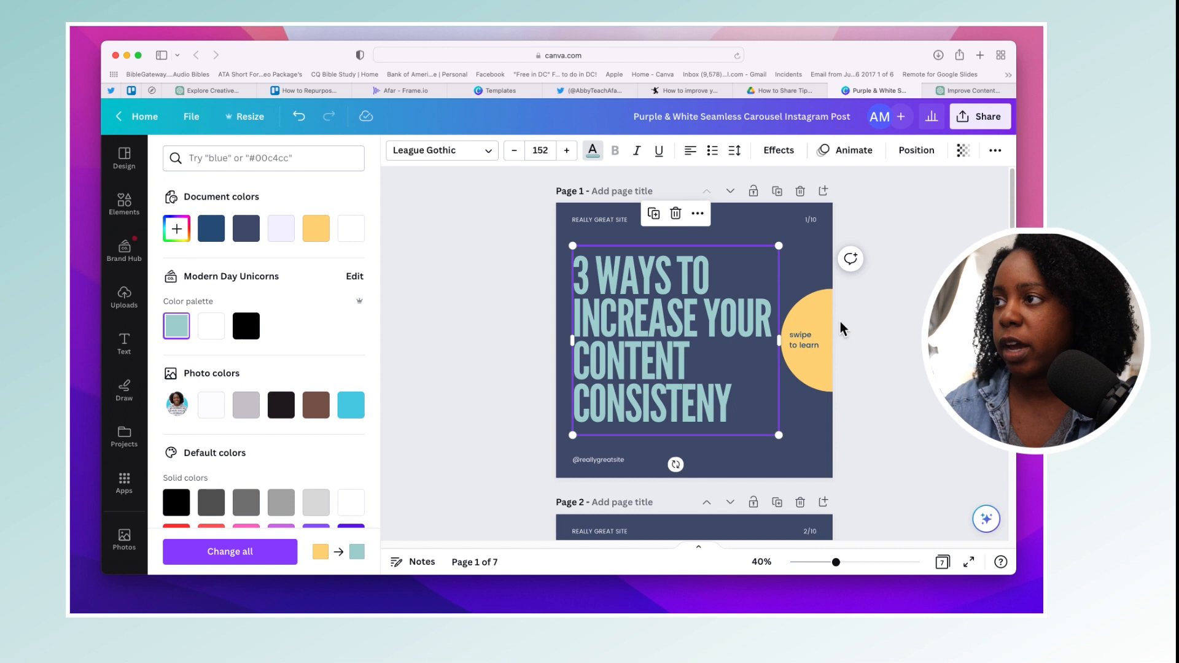
# Step: Recolor the yellow "swipe to learn" circle on page 1 with the brand teal and apply that color change to all pages
pyautogui.click(823, 311)
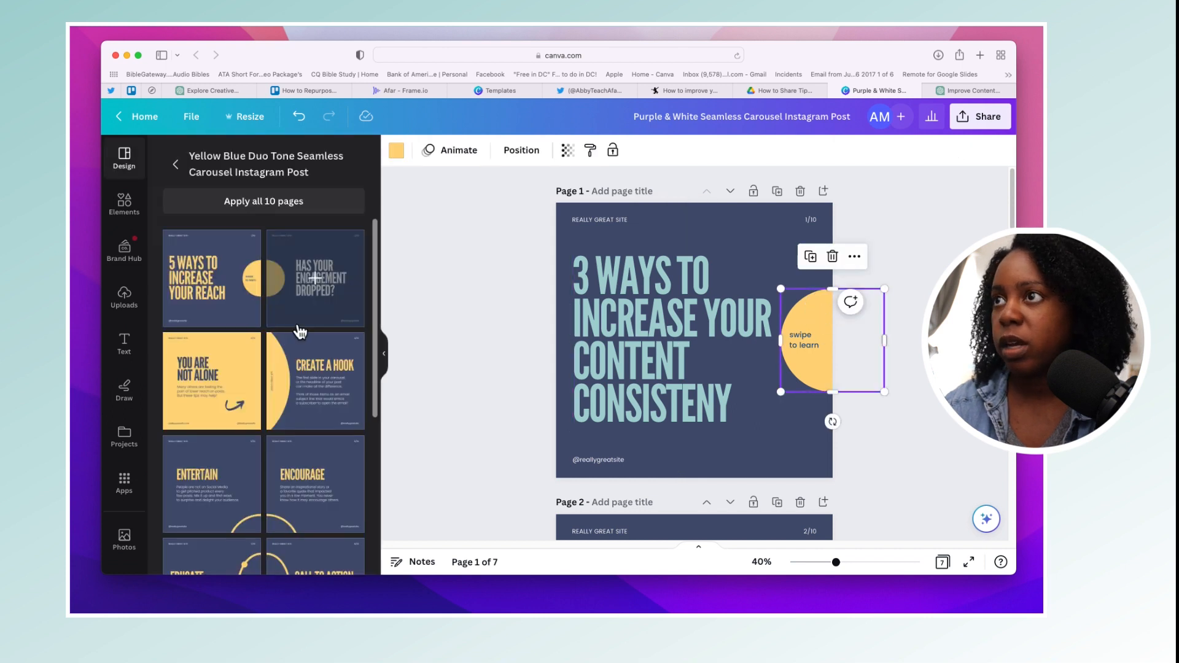
pyautogui.click(396, 150)
pyautogui.click(176, 361)
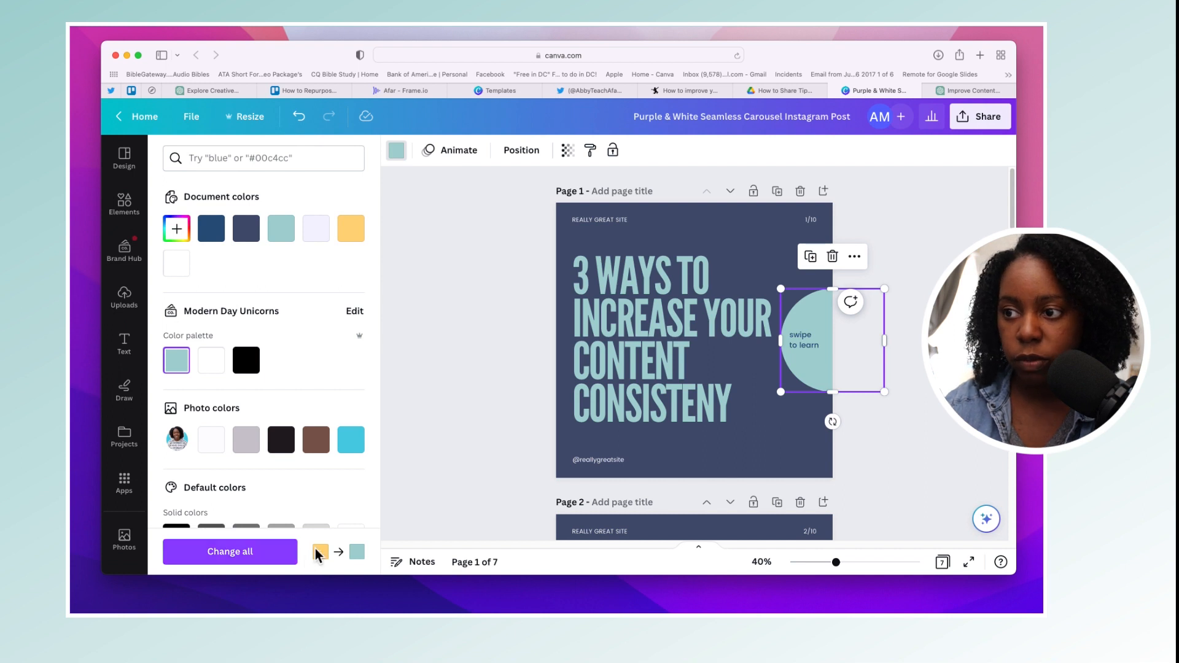
pyautogui.click(260, 561)
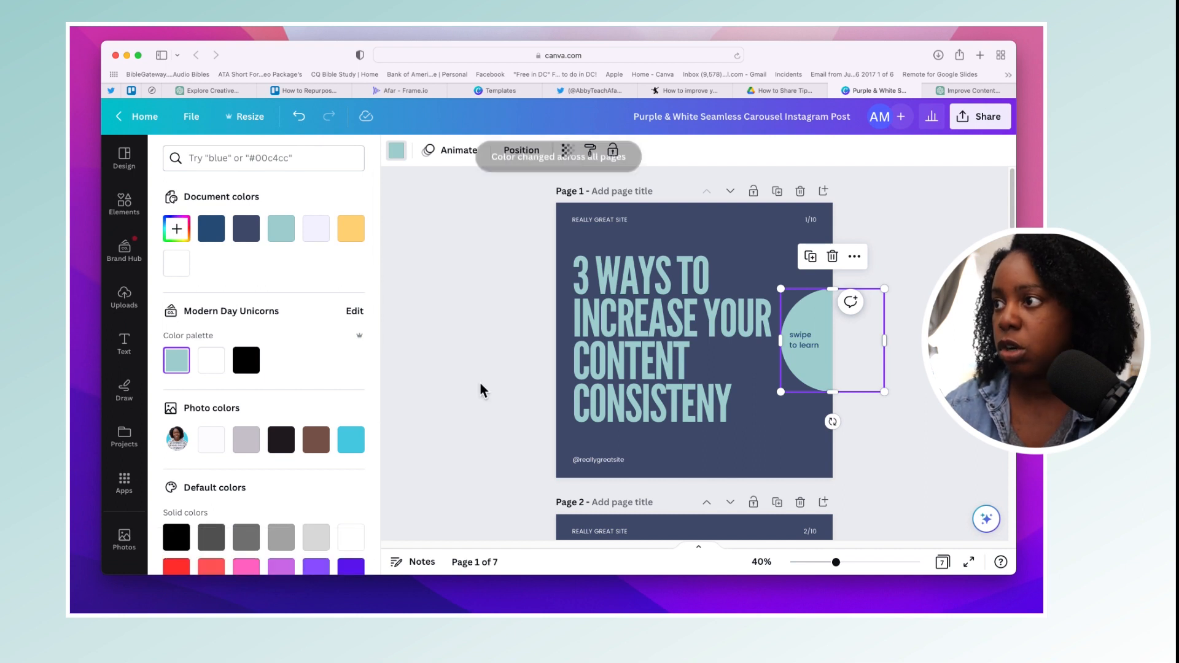
pyautogui.scroll(-15, 482, 389)
pyautogui.scroll(-10, 482, 389)
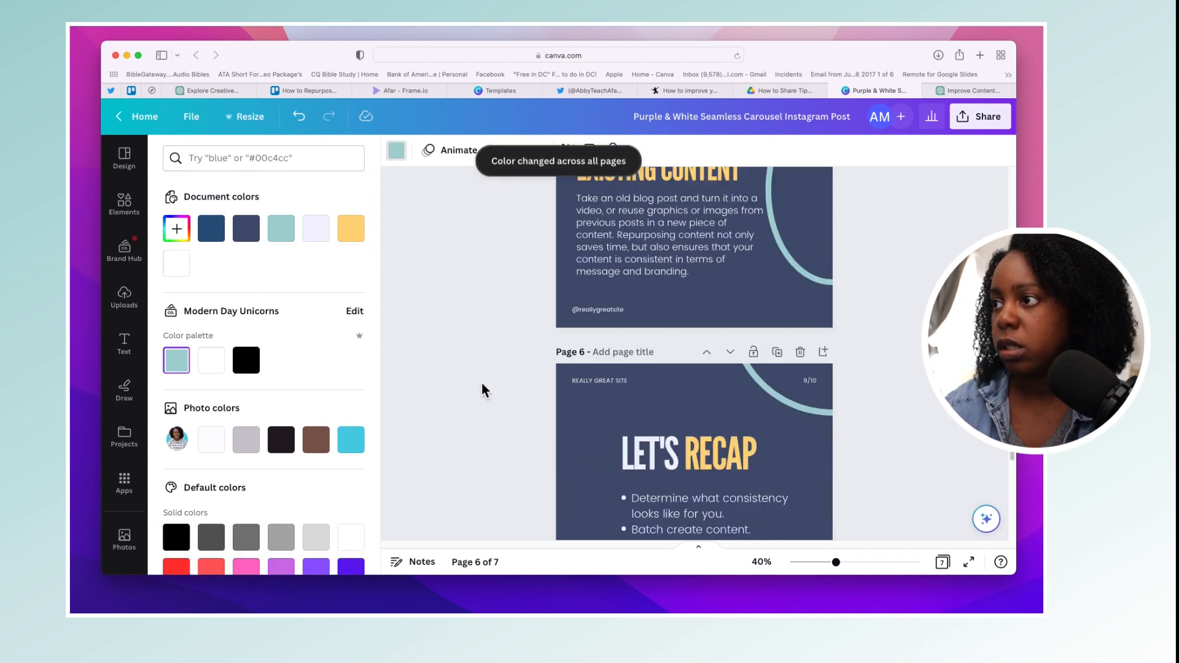
pyautogui.scroll(20, 482, 390)
pyautogui.scroll(-8, 482, 389)
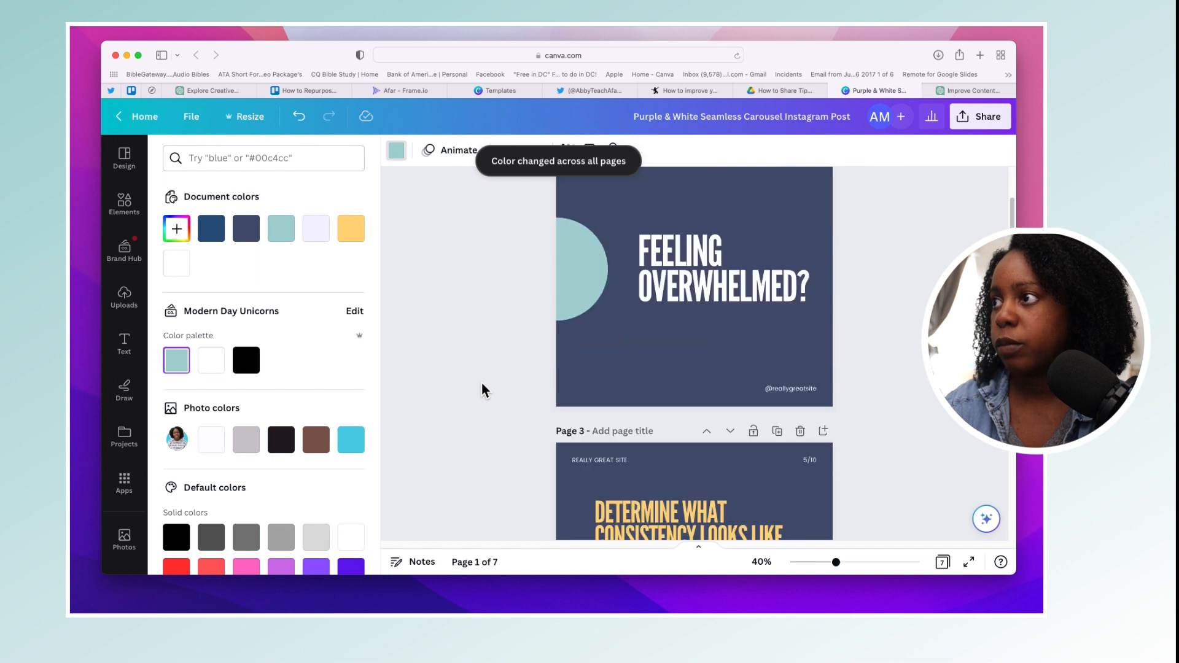
# Step: Recolor the page 3 heading "Determine what consistency looks like for you" in the brand teal and apply the change across all pages
pyautogui.click(622, 283)
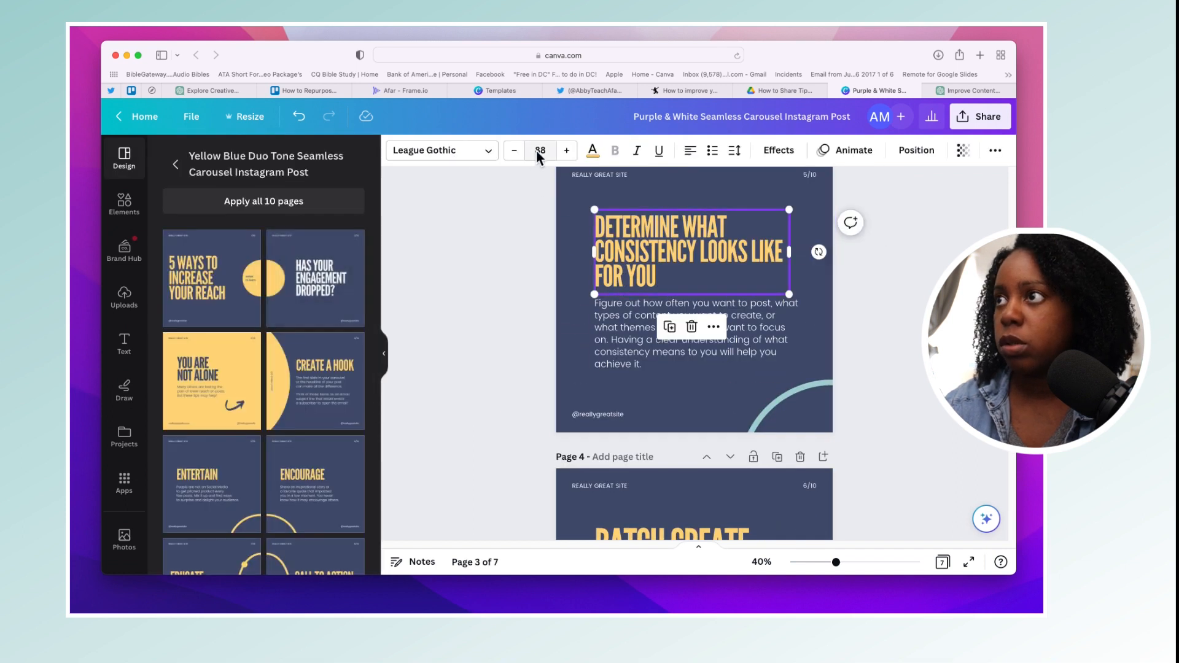
pyautogui.click(590, 152)
pyautogui.click(176, 360)
pyautogui.click(264, 555)
pyautogui.scroll(-18, 461, 444)
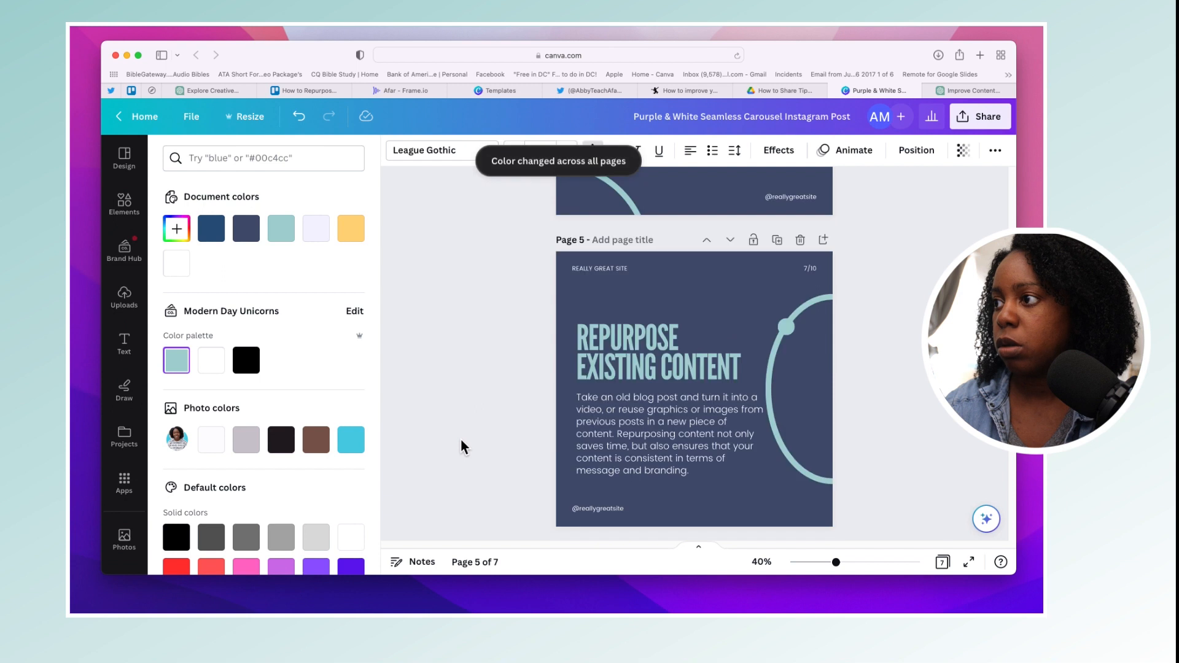
pyautogui.scroll(20, 461, 439)
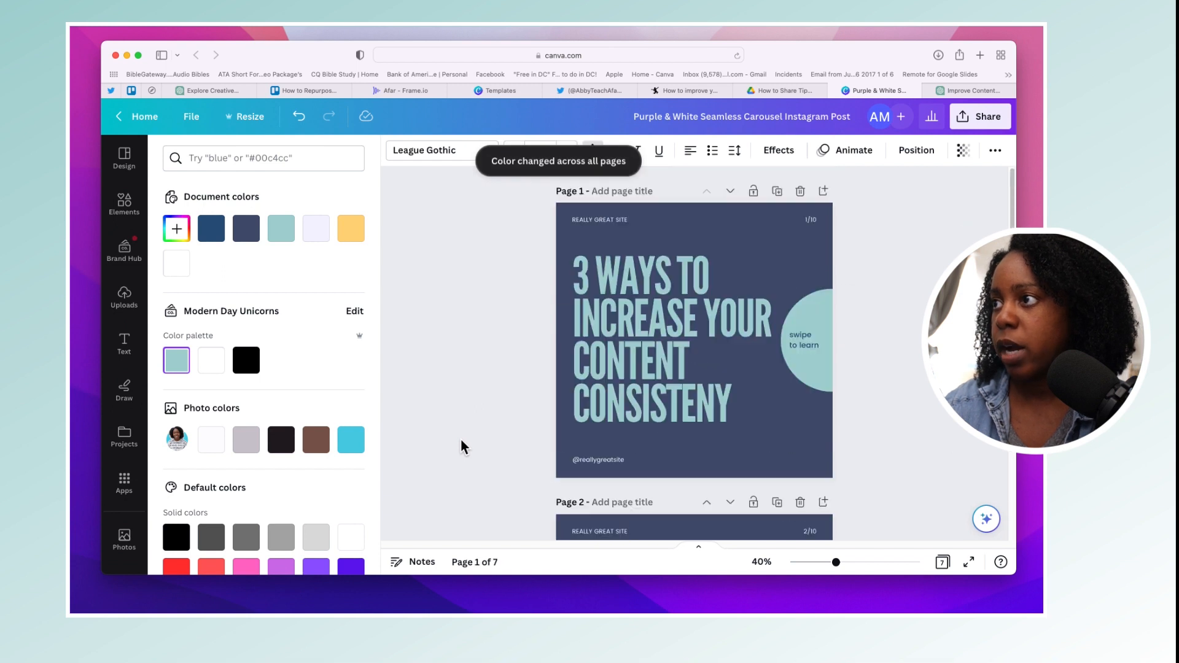
# Step: Replace the "REALLY GREAT SITE" header on page 1 with "ABBY TEACHING AFAR"
pyautogui.scroll(-10, 461, 439)
pyautogui.scroll(10, 461, 439)
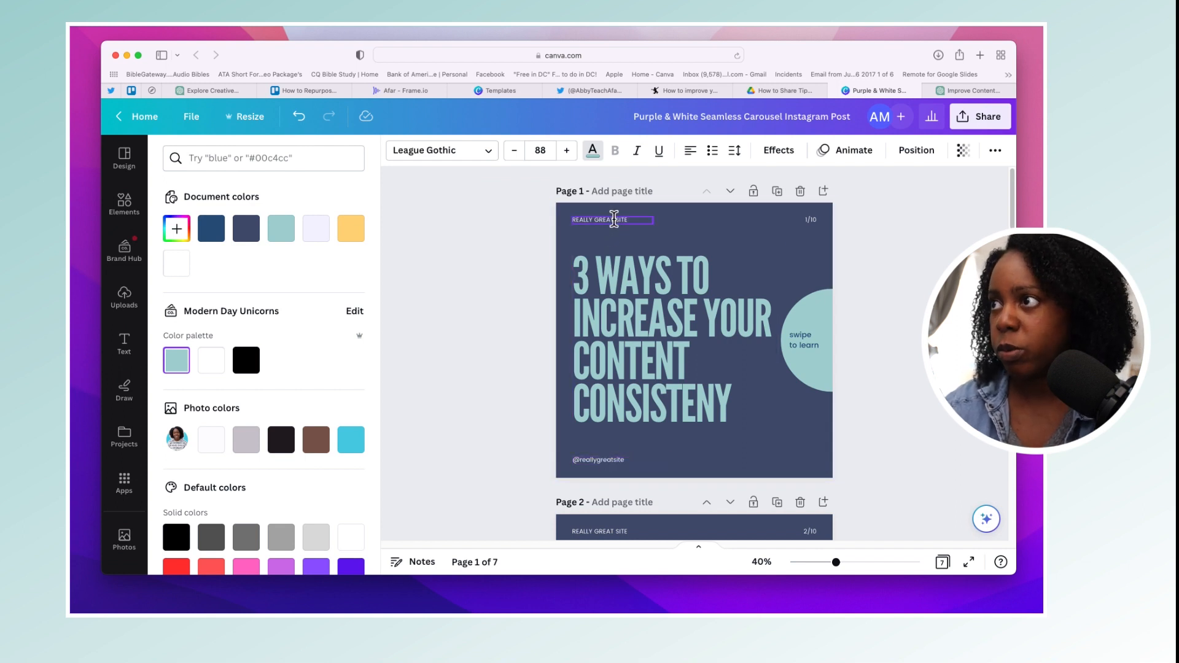
pyautogui.click(623, 223)
pyautogui.click(622, 222)
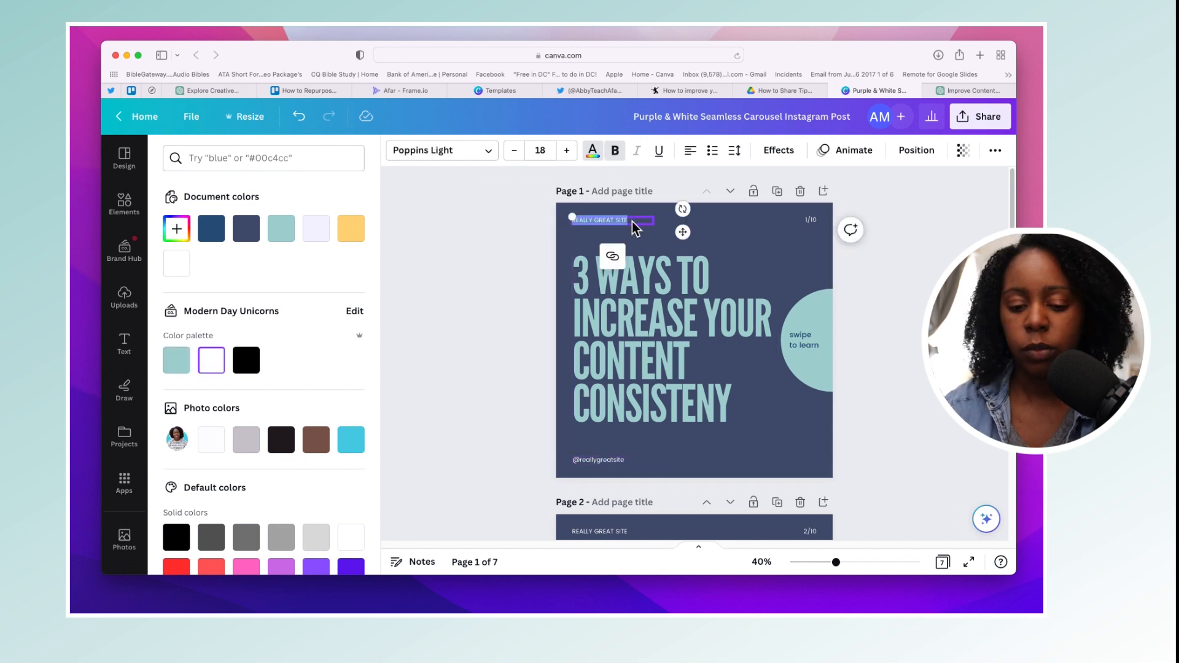
pyautogui.write('ABBY TEACH')
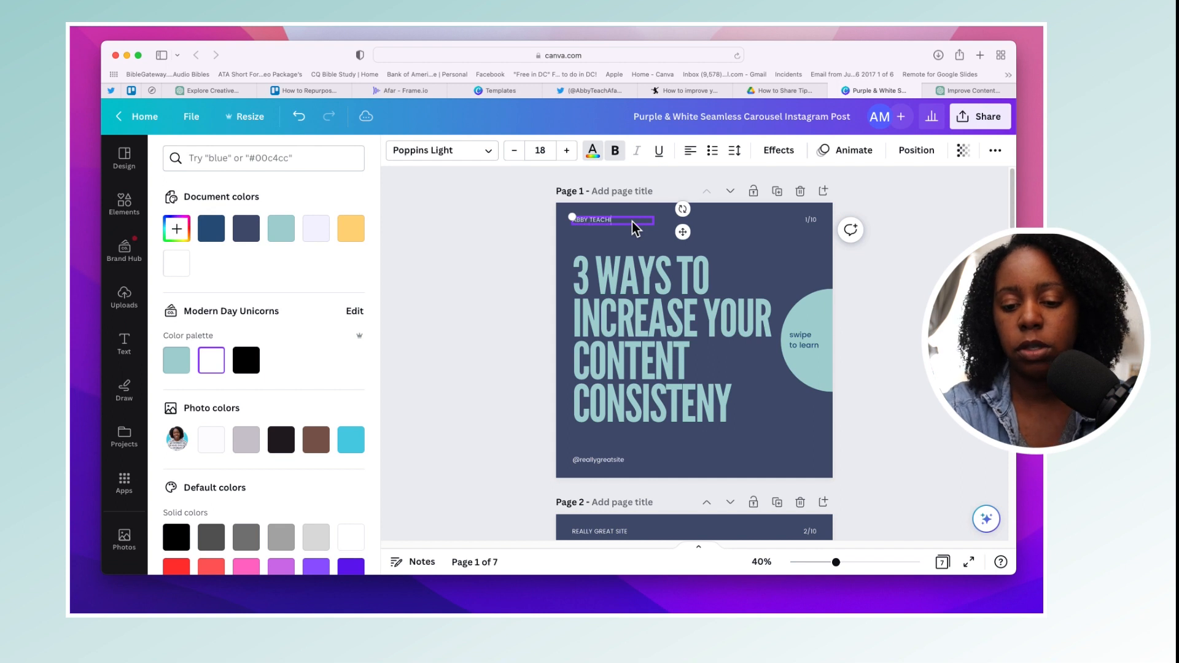
pyautogui.write('ING AFAR')
pyautogui.click(529, 259)
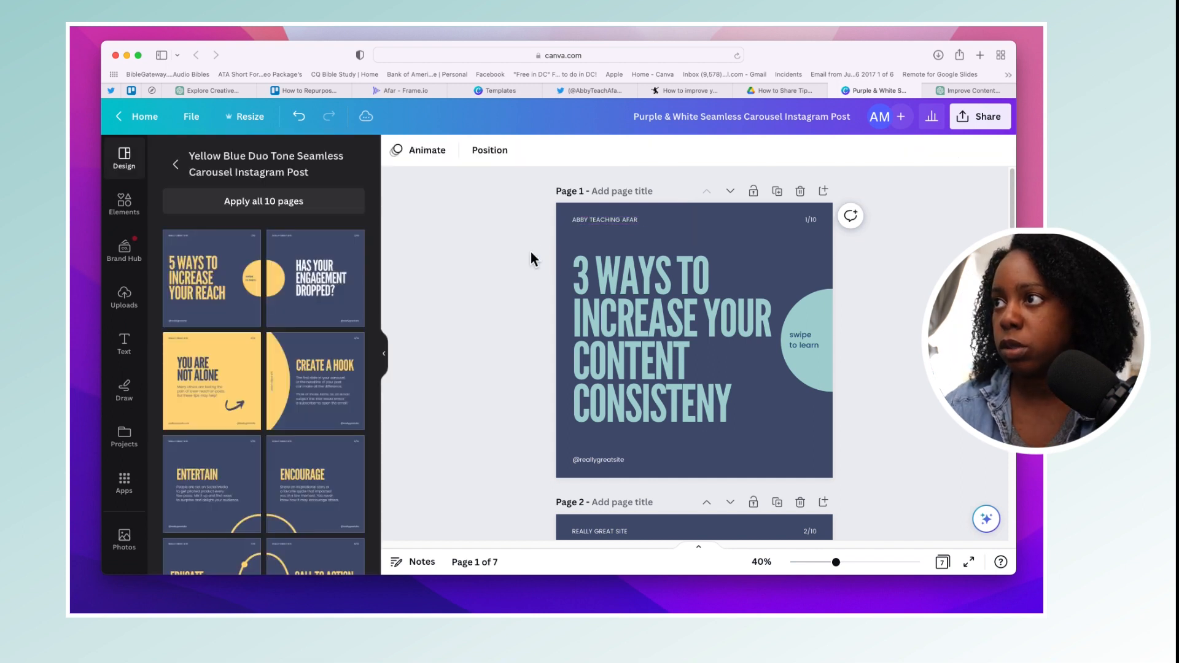
# Step: Copy the page 1 header and use it to replace the "REALLY GREAT SITE" header on page 2
pyautogui.click(587, 219)
pyautogui.scroll(-2, 605, 318)
pyautogui.hotkey('ctrl', 'z')
pyautogui.hotkey('ctrl', 'z')
pyautogui.hotkey('ctrl', 'z')
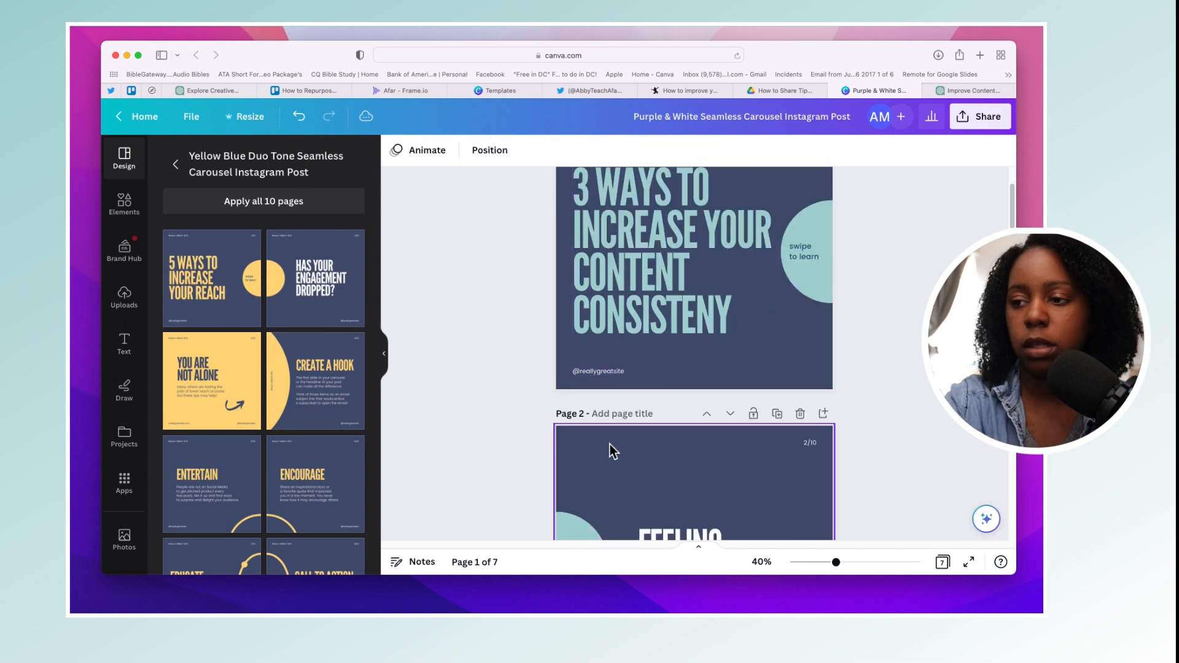
pyautogui.scroll(-2, 611, 452)
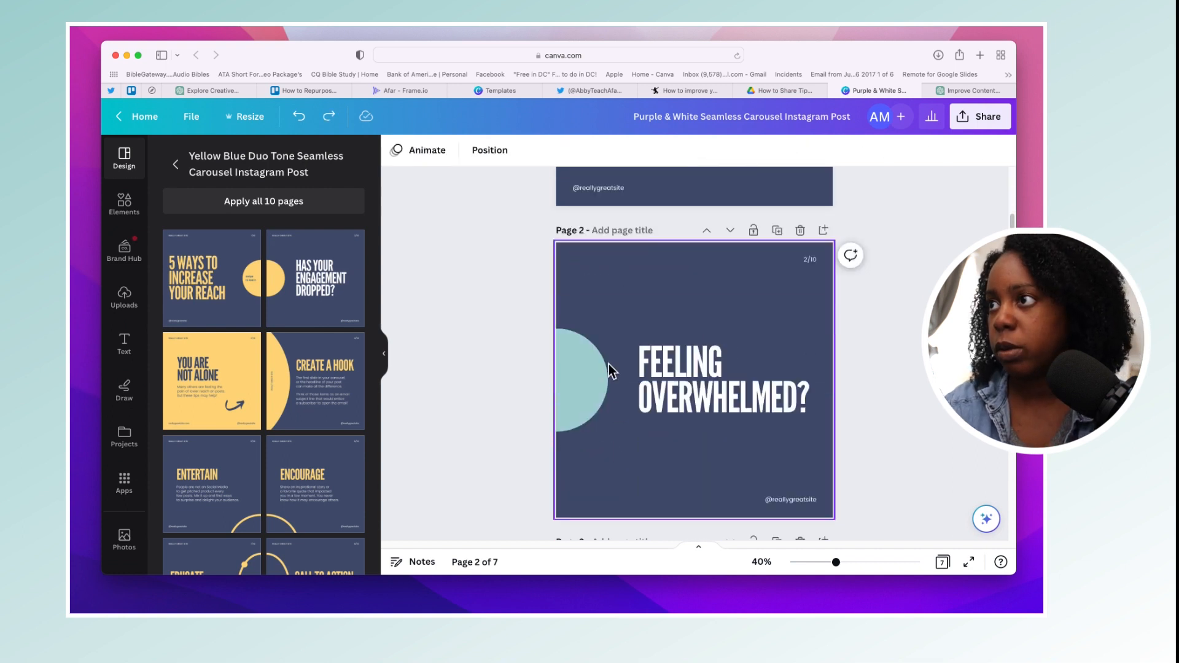
pyautogui.hotkey('ctrl', 'shift', 'z')
pyautogui.hotkey('ctrl', 'shift', 'z')
pyautogui.hotkey('ctrl', 'shift', 'z')
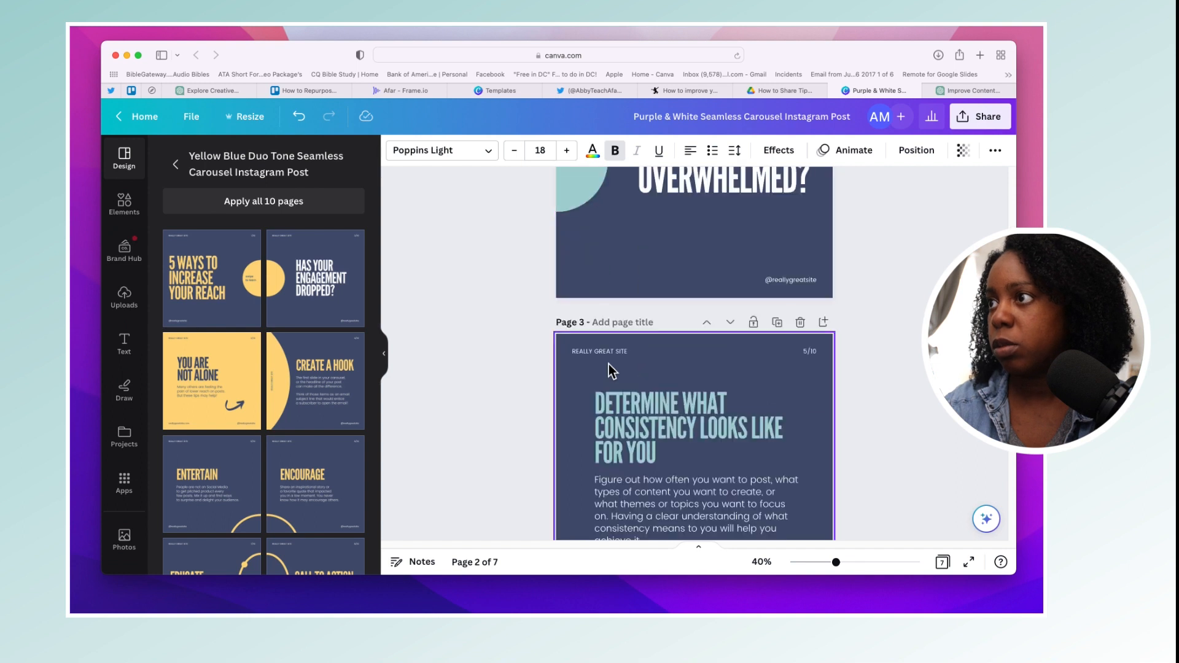
# Step: Replace the "REALLY GREAT SITE" headers on pages 3 and 4 with the copied "ABBY TEACHING AFAR" header
pyautogui.press('Delete')
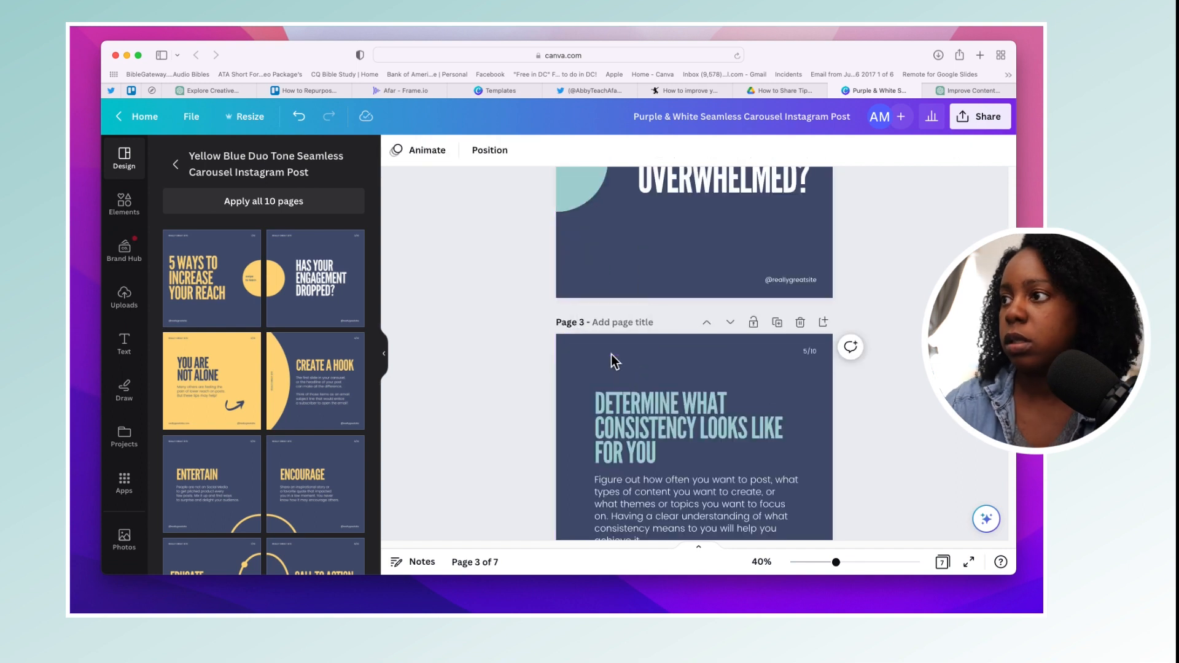
pyautogui.scroll(-1, 614, 355)
pyautogui.hotkey('ctrl', 'z')
pyautogui.scroll(-6, 615, 355)
pyautogui.click(614, 362)
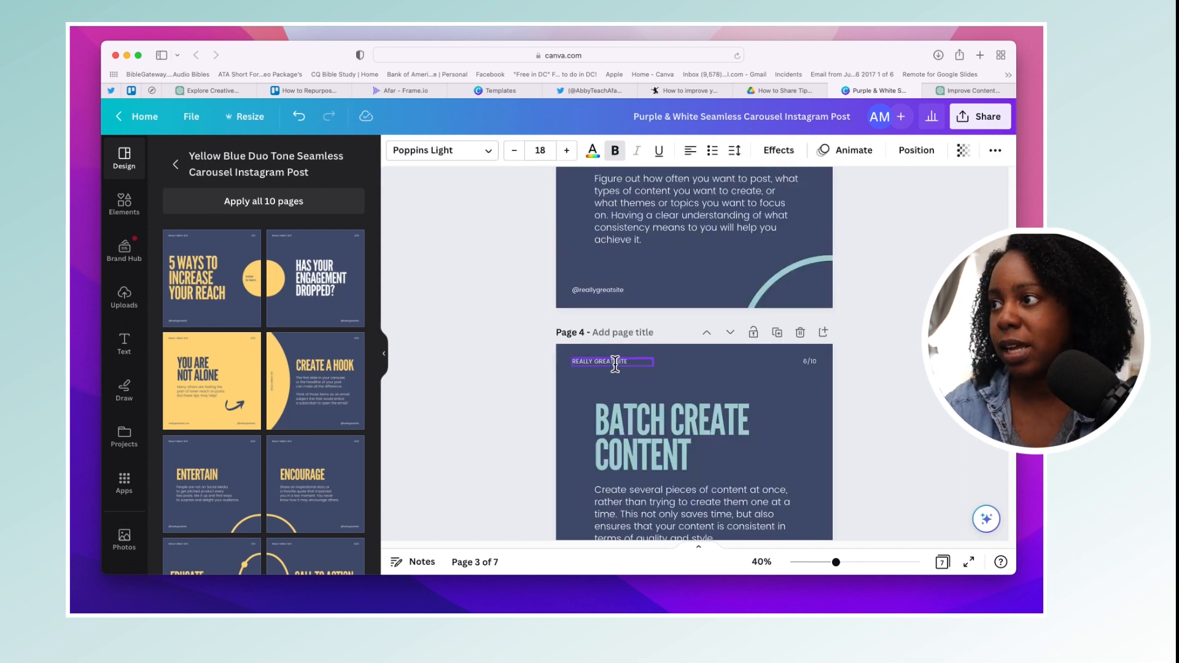
pyautogui.press('Delete')
pyautogui.scroll(-4, 615, 366)
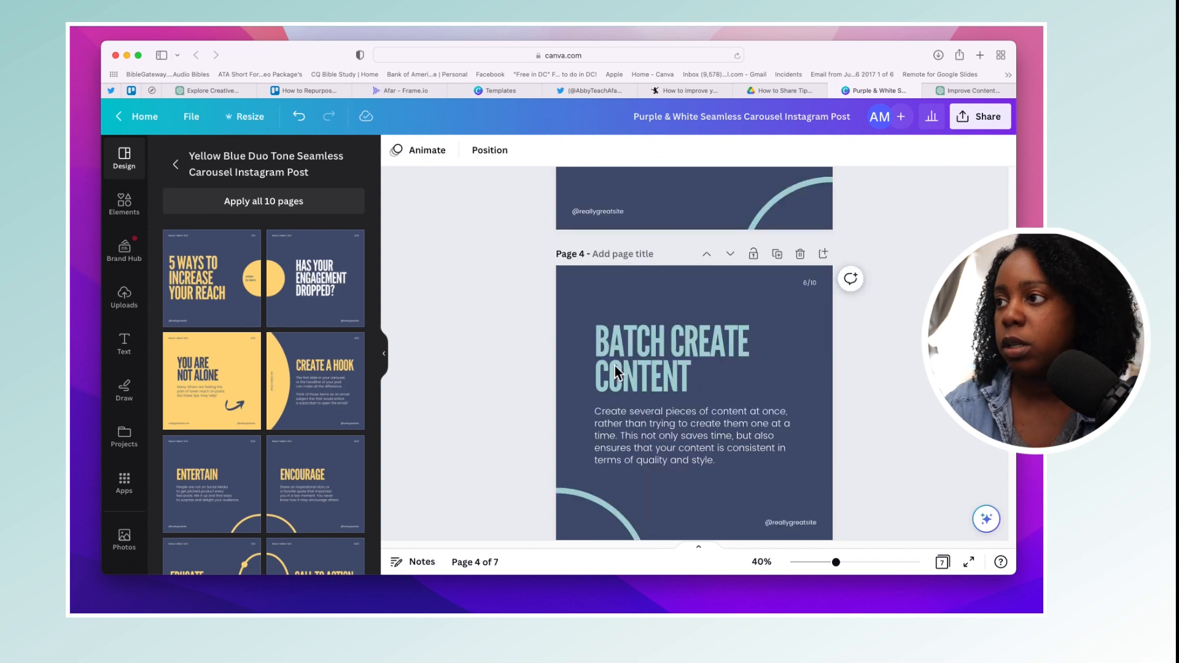
pyautogui.click(614, 366)
# Step: Replace the "REALLY GREAT SITE" headers on pages 5 and 6 with the copied "ABBY TEACHING AFAR" header
pyautogui.scroll(-7, 639, 315)
pyautogui.click(606, 317)
pyautogui.press('Delete')
pyautogui.hotkey('ctrl', 'v')
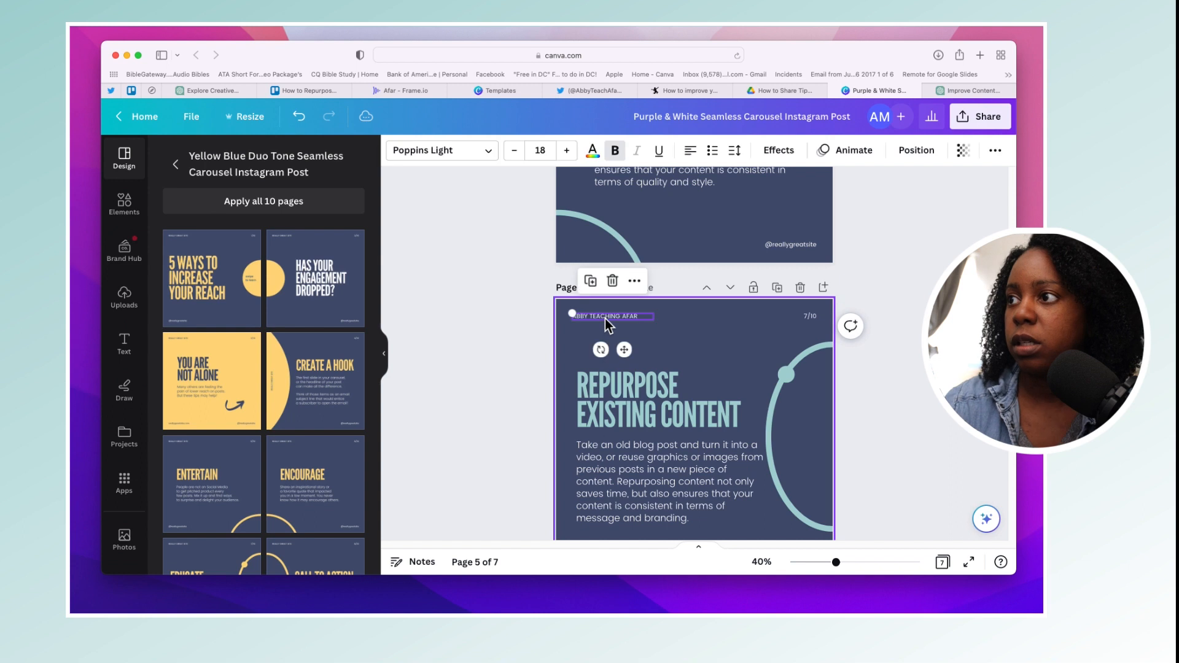
pyautogui.scroll(-6, 612, 318)
pyautogui.click(604, 349)
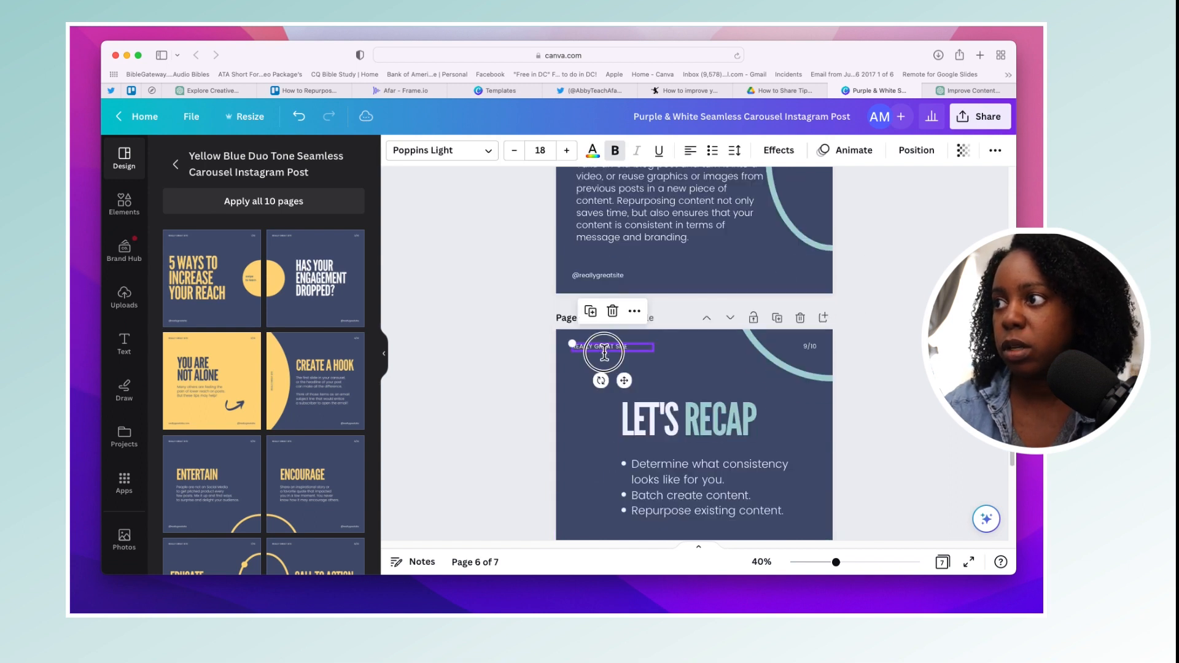
pyautogui.press('Delete')
pyautogui.hotkey('ctrl', 'v')
# Step: Remove "REALLY GREAT SITE" from the small text line below the heading on page 7
pyautogui.scroll(-5, 604, 352)
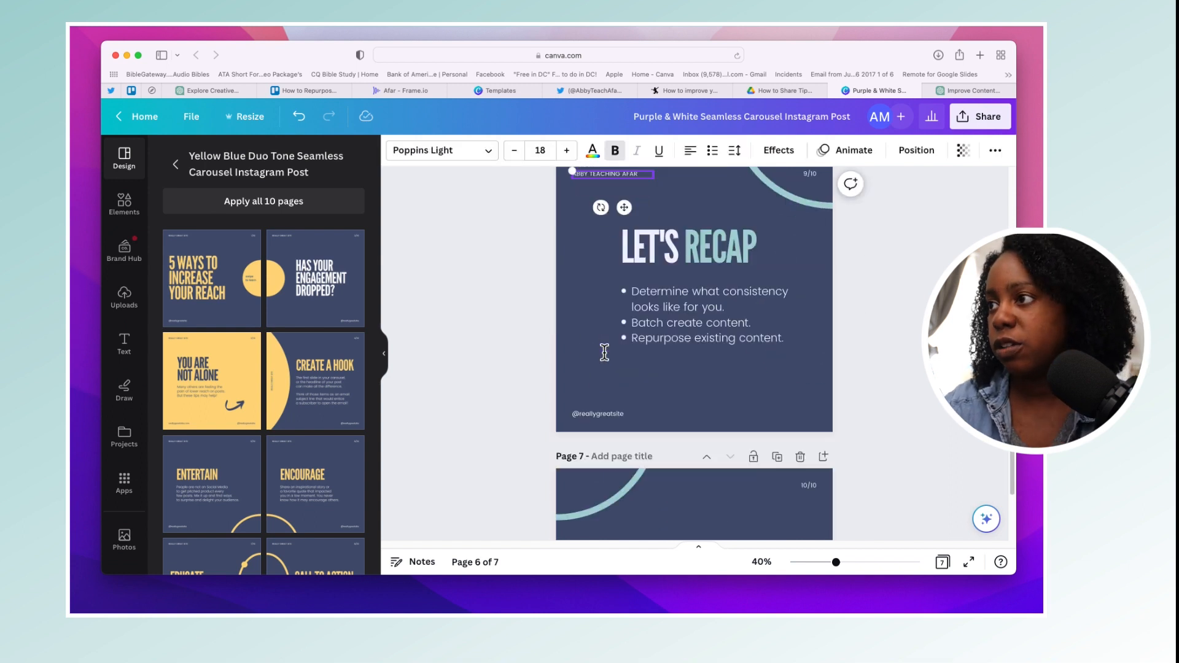
pyautogui.scroll(-3, 649, 385)
pyautogui.click(732, 406)
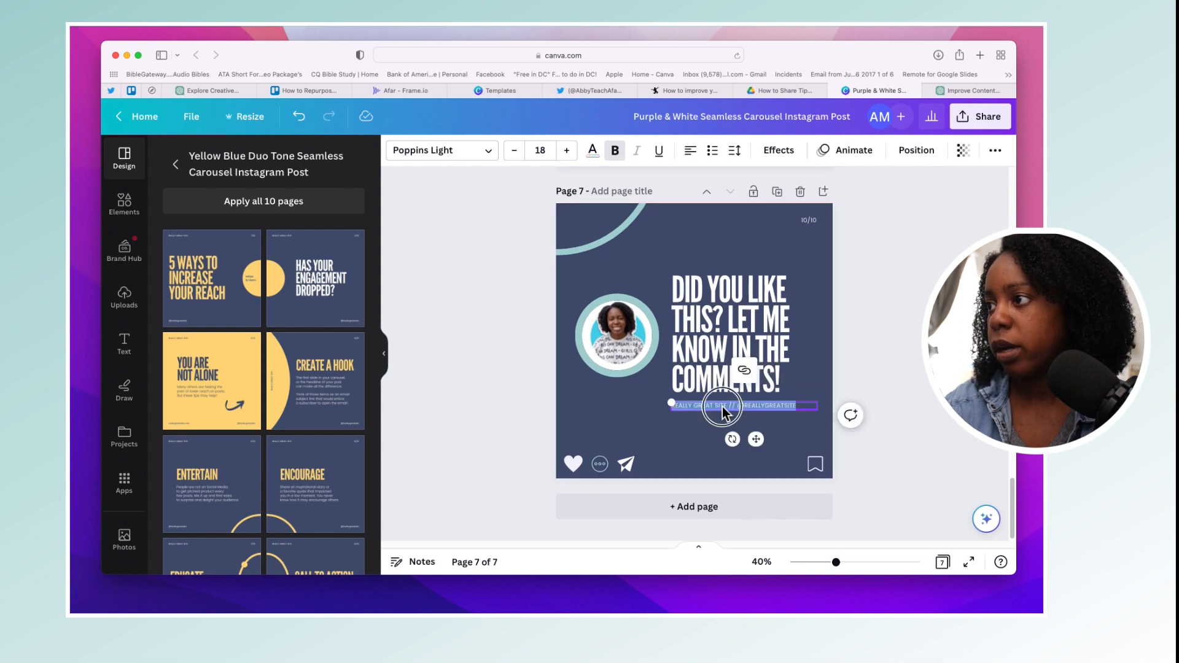
pyautogui.moveTo(736, 406); pyautogui.dragTo(674, 406)
pyautogui.press('BackSpace')
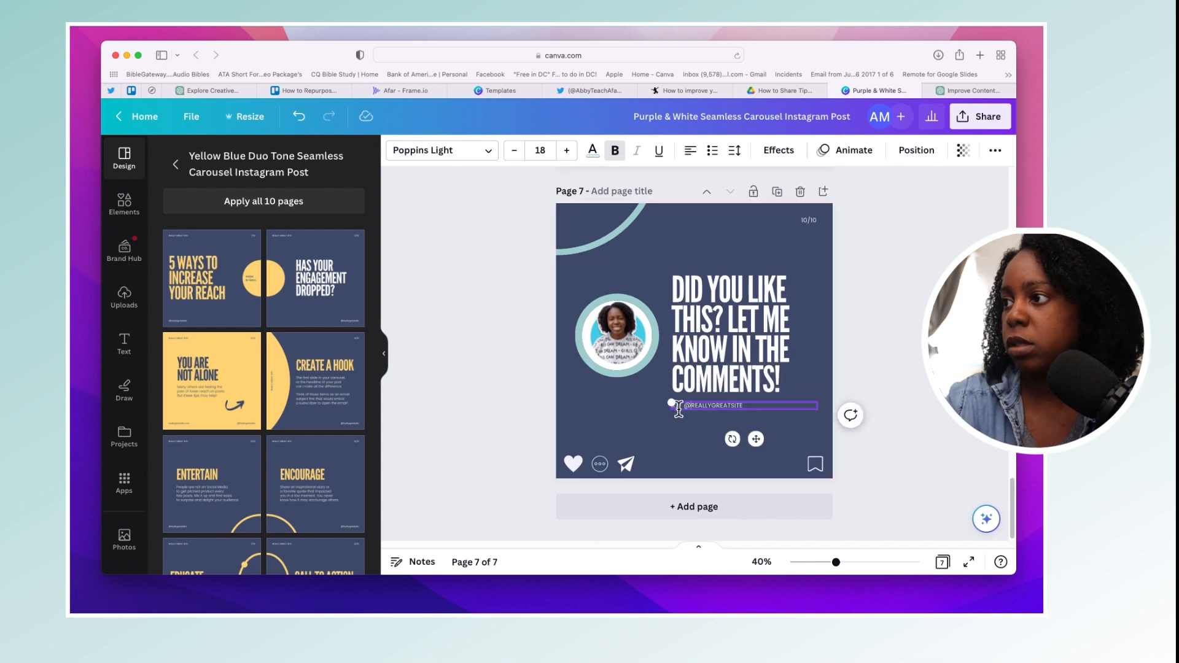
pyautogui.click(843, 392)
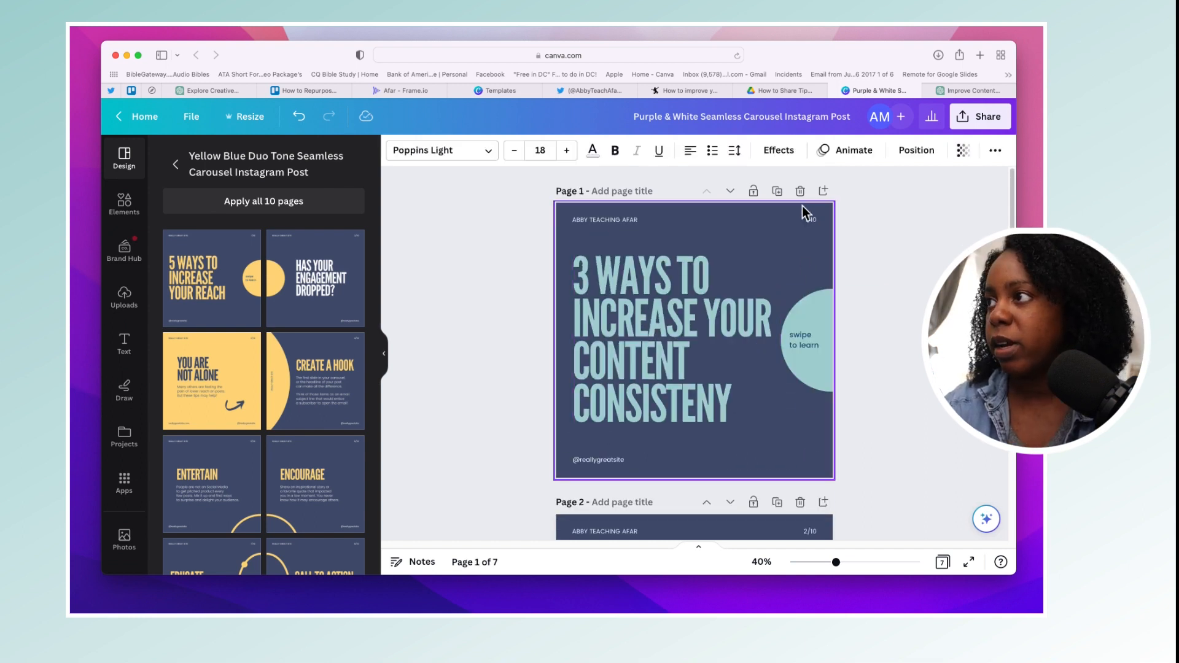
# Step: Delete the "1/10" and "2/10" page-number labels from pages 1 and 2
pyautogui.click(809, 221)
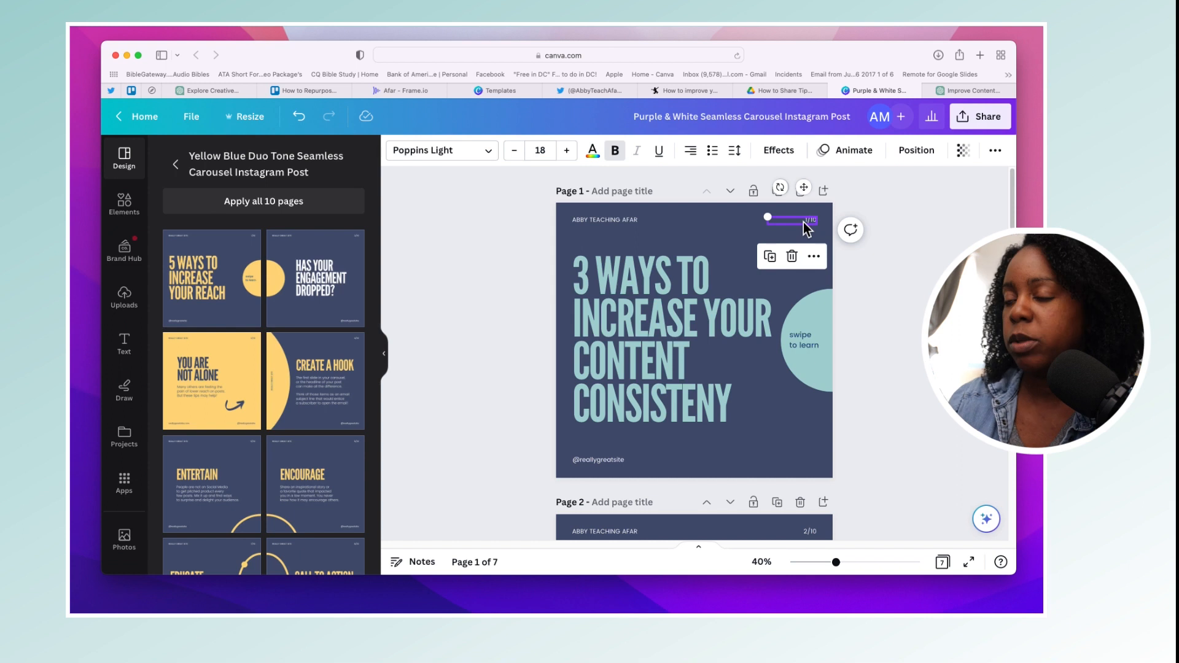
pyautogui.press('Delete')
pyautogui.scroll(-4, 909, 344)
pyautogui.click(814, 326)
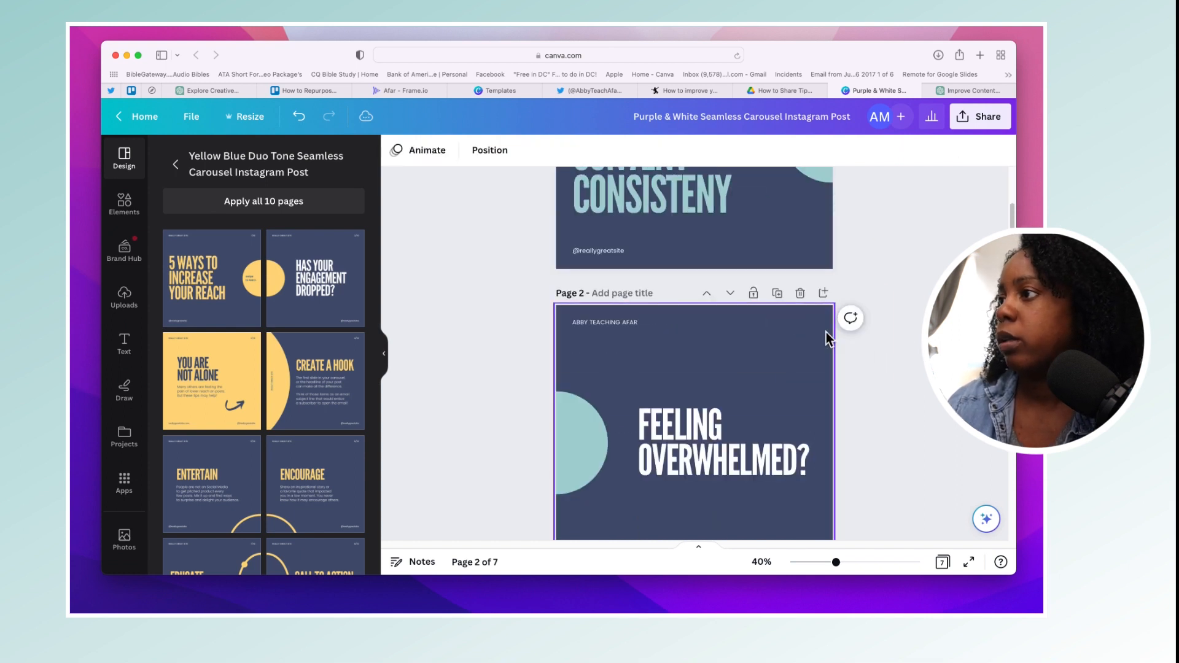
pyautogui.press('Delete')
# Step: Delete the page-number labels from pages 3 and 4
pyautogui.scroll(-3, 883, 352)
pyautogui.scroll(-2, 860, 369)
pyautogui.click(813, 392)
pyautogui.press('Delete')
pyautogui.scroll(-5, 848, 398)
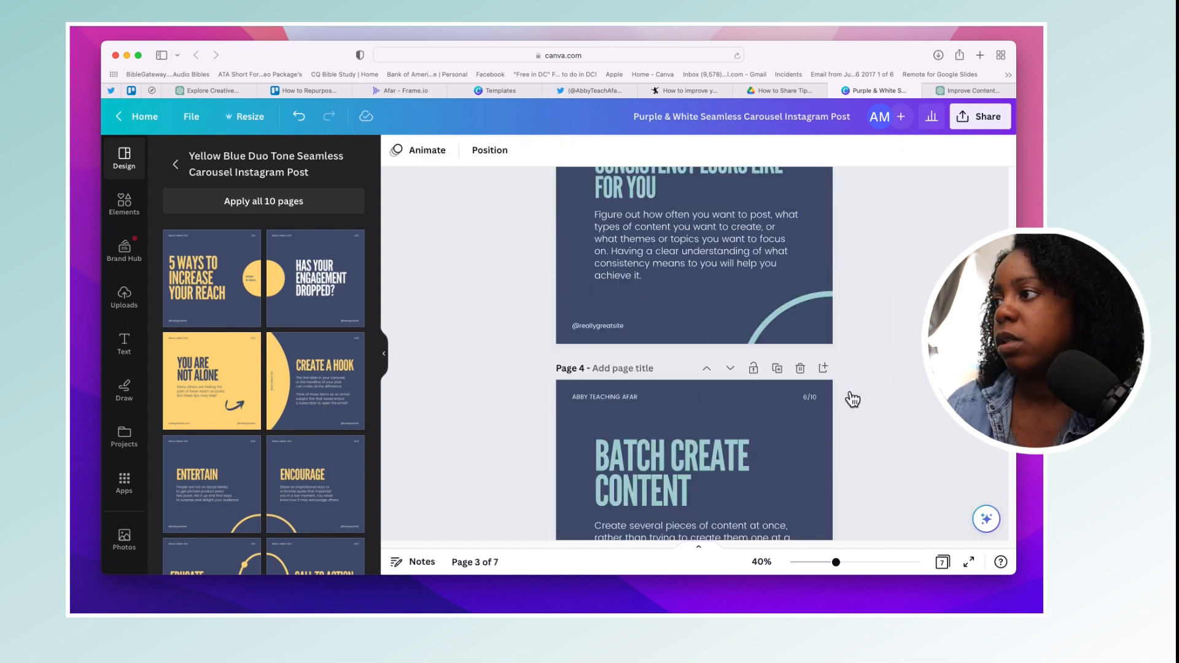
pyautogui.click(817, 398)
pyautogui.press('Delete')
pyautogui.scroll(-8, 811, 369)
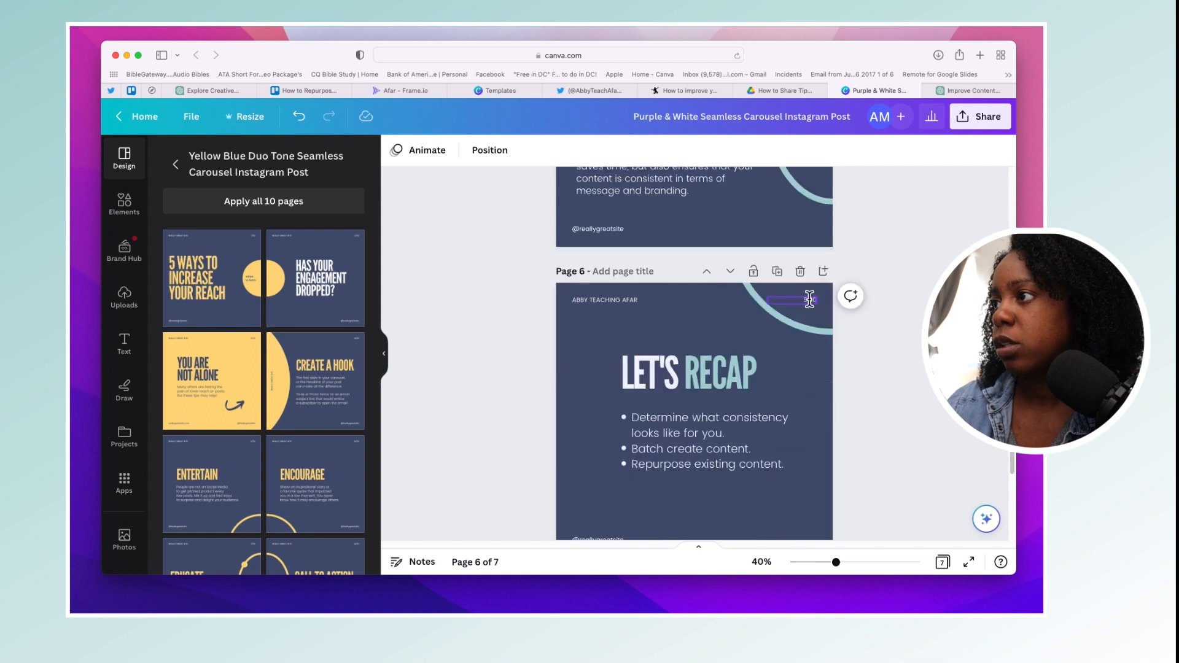
pyautogui.scroll(-3, 816, 323)
pyautogui.scroll(20, 812, 320)
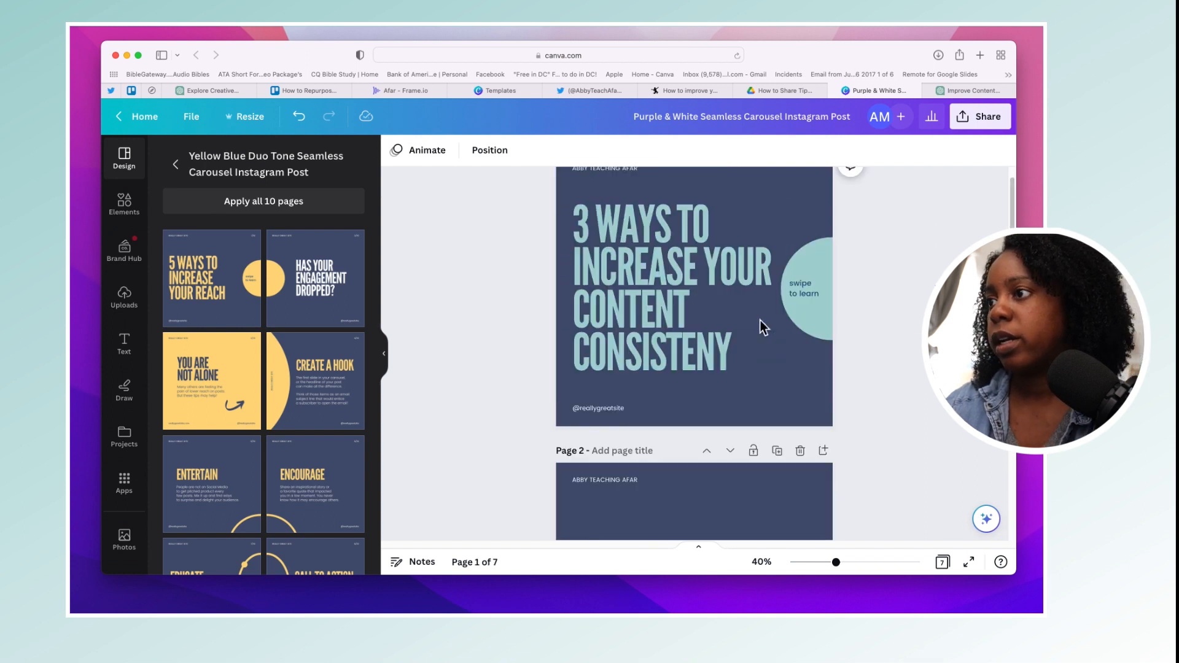
pyautogui.click(614, 459)
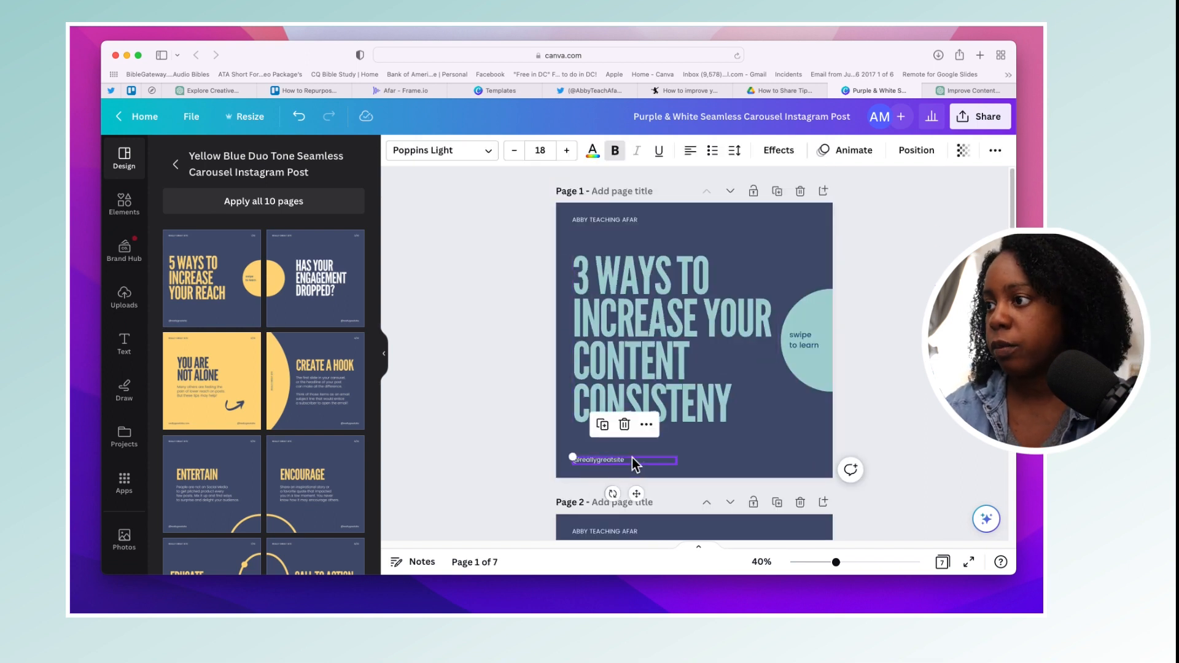
pyautogui.write('@abbyteach')
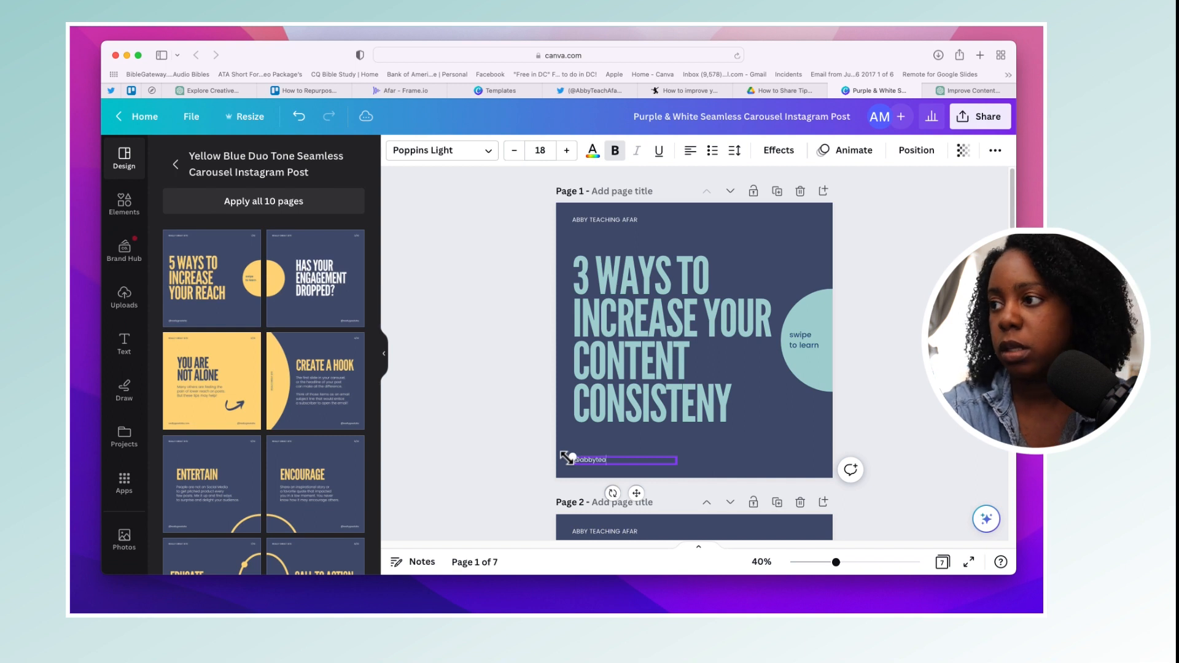
pyautogui.write('ingafar')
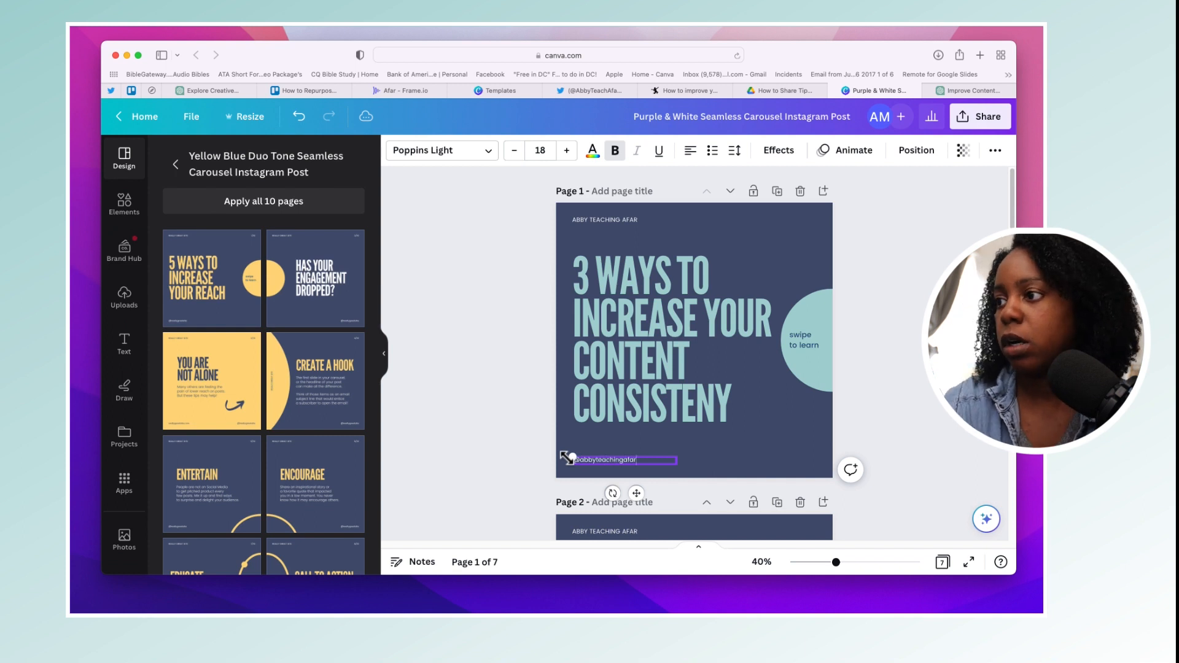
pyautogui.click(623, 475)
pyautogui.click(618, 465)
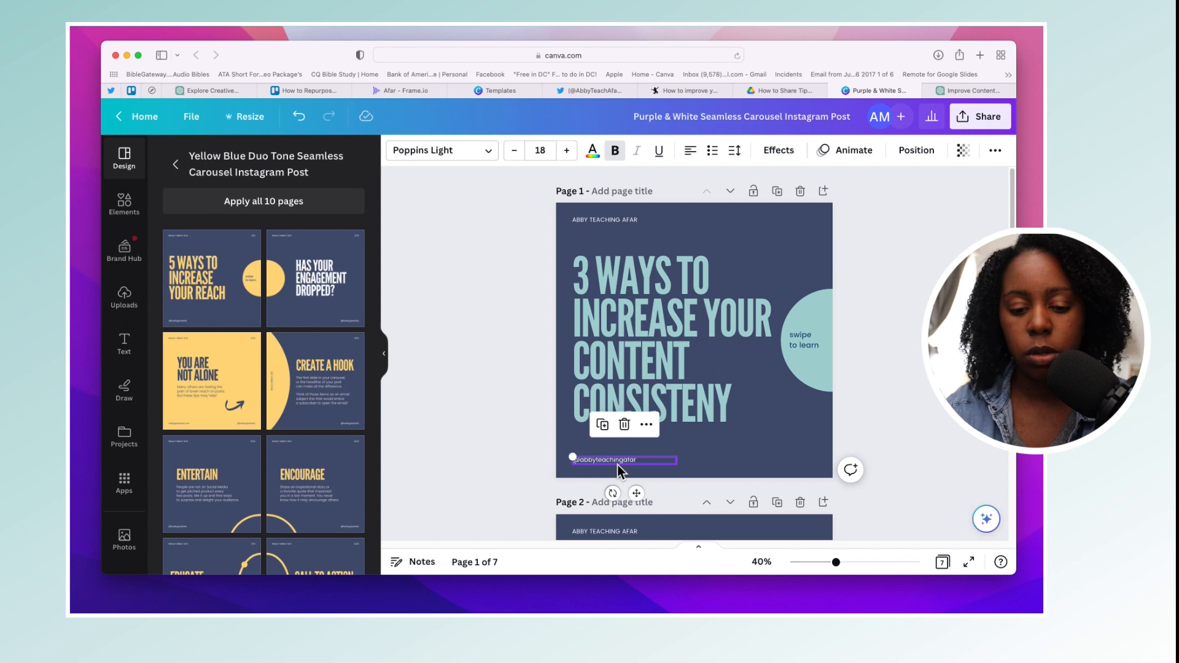
pyautogui.hotkey('ctrl', 'c')
pyautogui.scroll(-5, 617, 465)
pyautogui.click(795, 459)
pyautogui.press('Delete')
pyautogui.hotkey('ctrl', 'v')
pyautogui.scroll(-5, 689, 444)
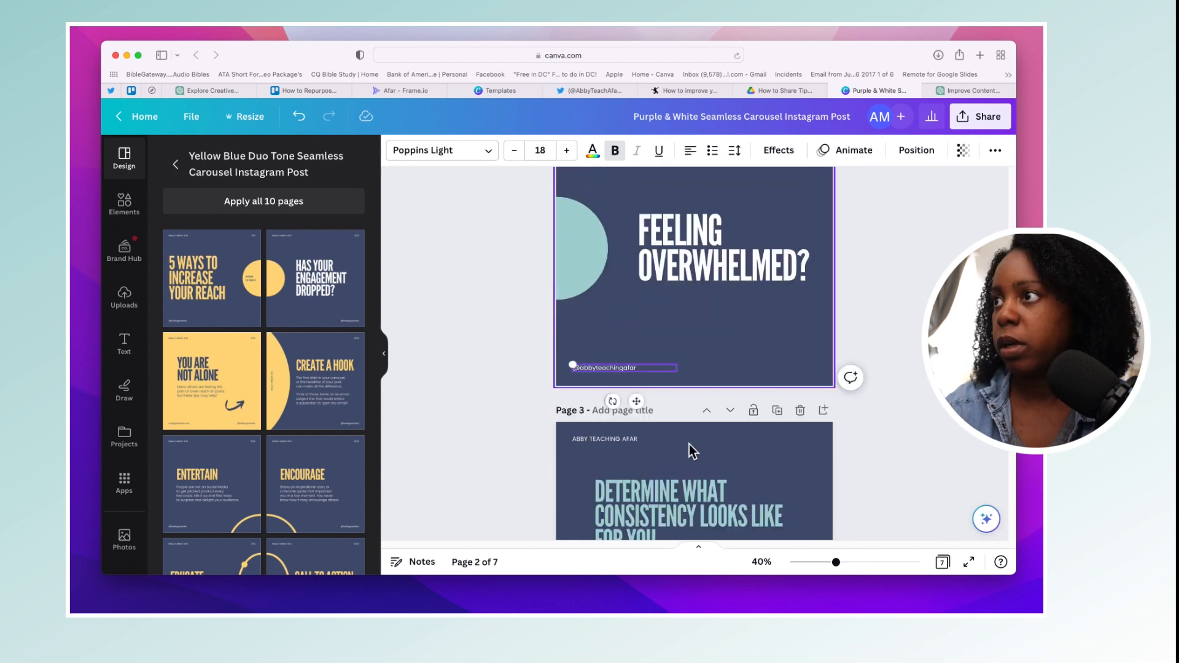
pyautogui.scroll(-7, 676, 439)
pyautogui.hotkey('ctrl', 'v')
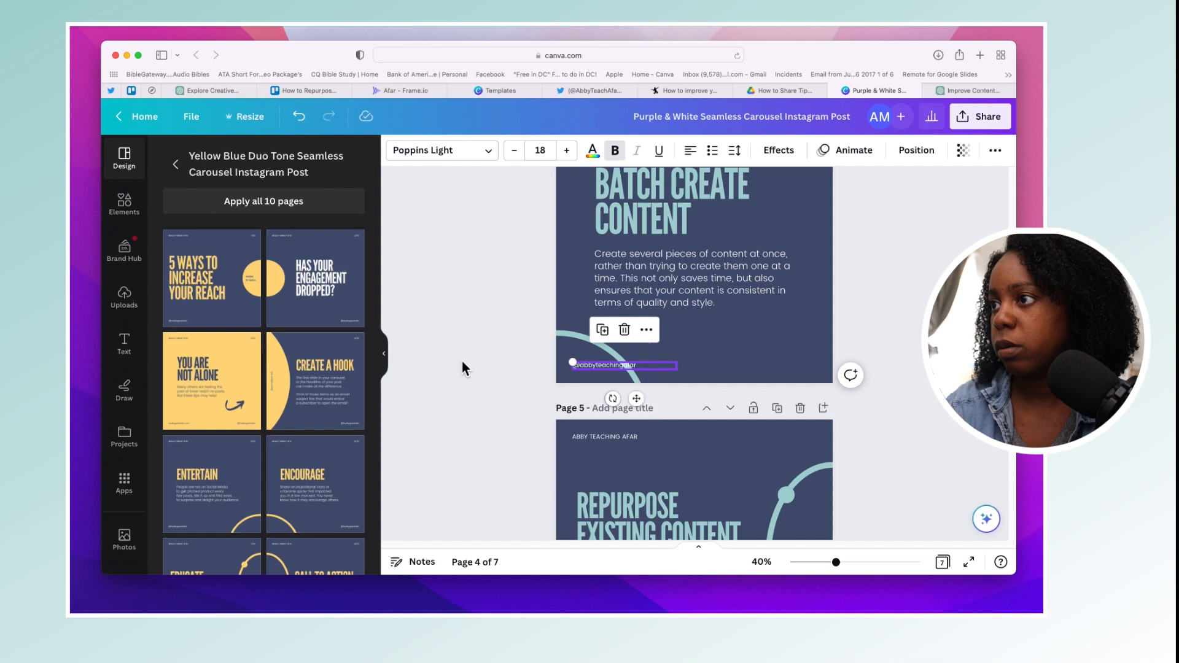
pyautogui.click(444, 350)
pyautogui.moveTo(605, 365); pyautogui.dragTo(787, 369)
pyautogui.click(834, 410)
pyautogui.scroll(-5, 835, 410)
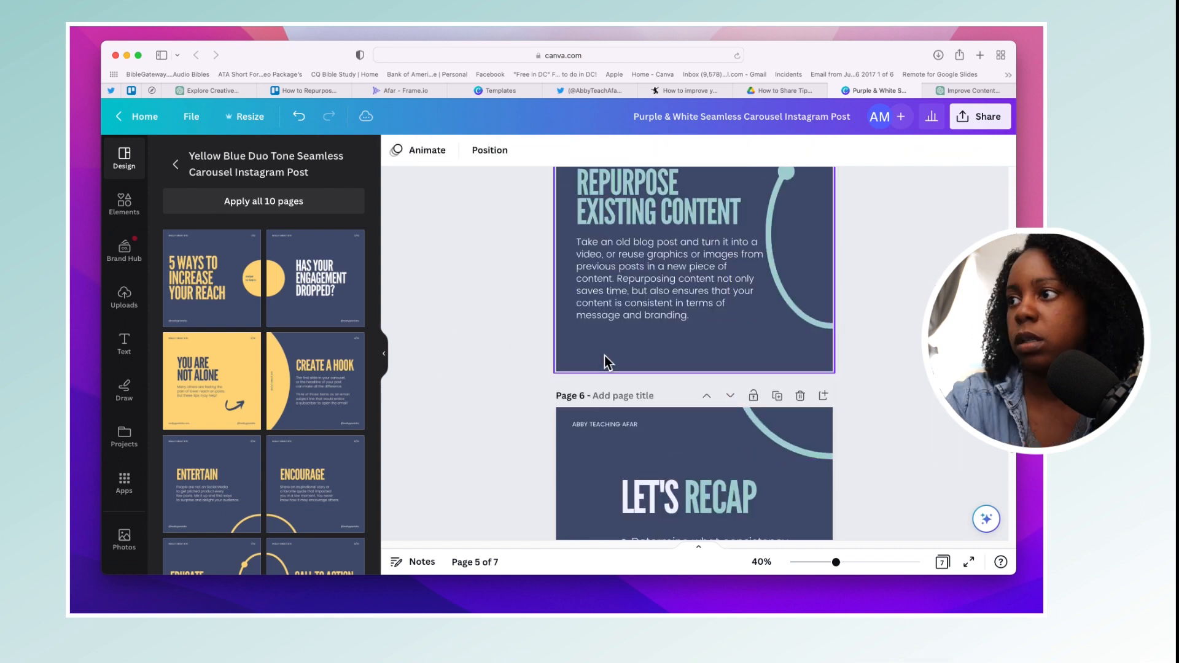
pyautogui.hotkey('ctrl', 'v')
pyautogui.scroll(-5, 605, 355)
pyautogui.hotkey('ctrl', 'v')
pyautogui.scroll(-4, 588, 487)
# Step: Try the black brand palette color as page 1's background, and undo the change
pyautogui.scroll(20, 555, 348)
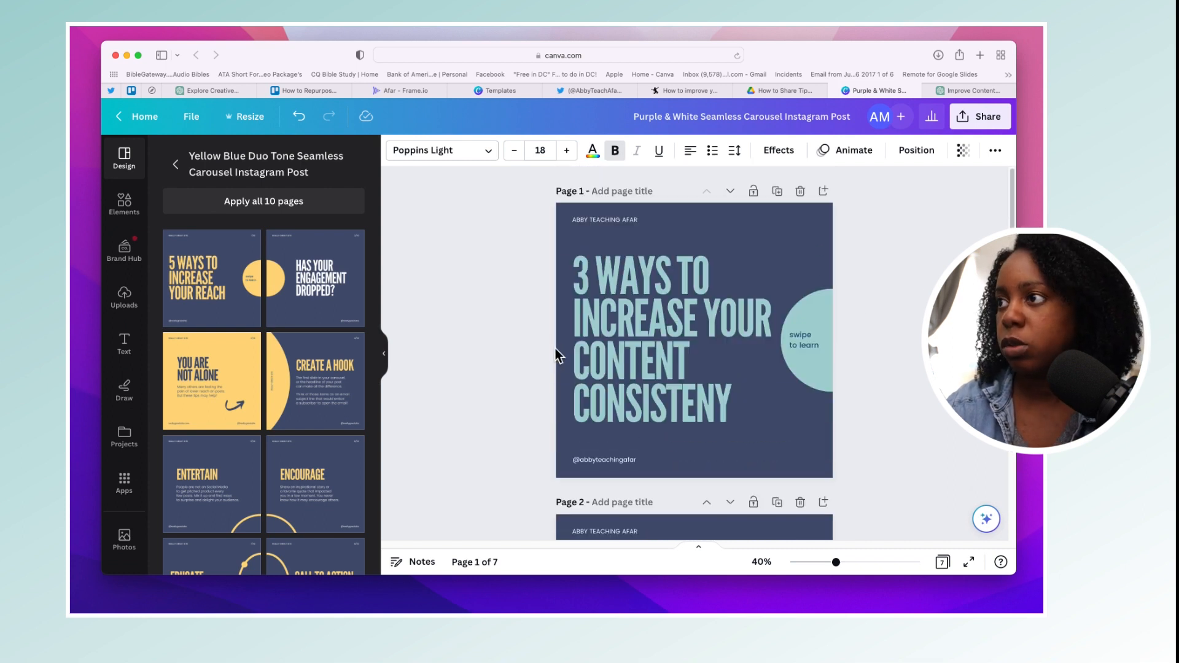
pyautogui.click(768, 222)
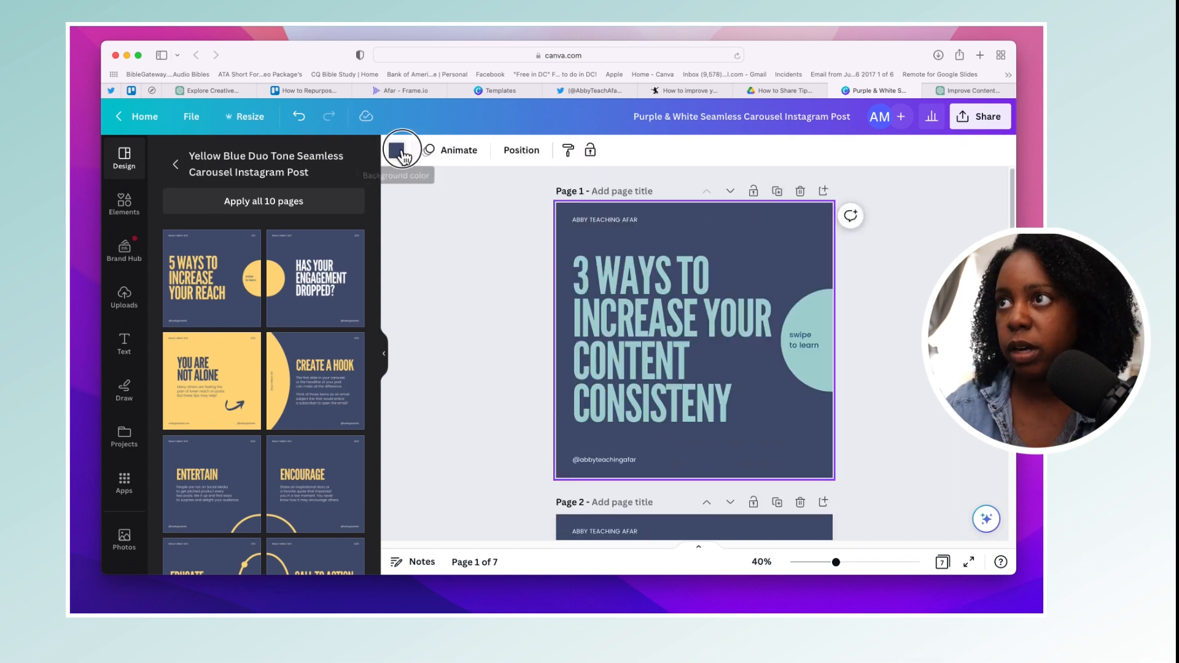
pyautogui.click(396, 150)
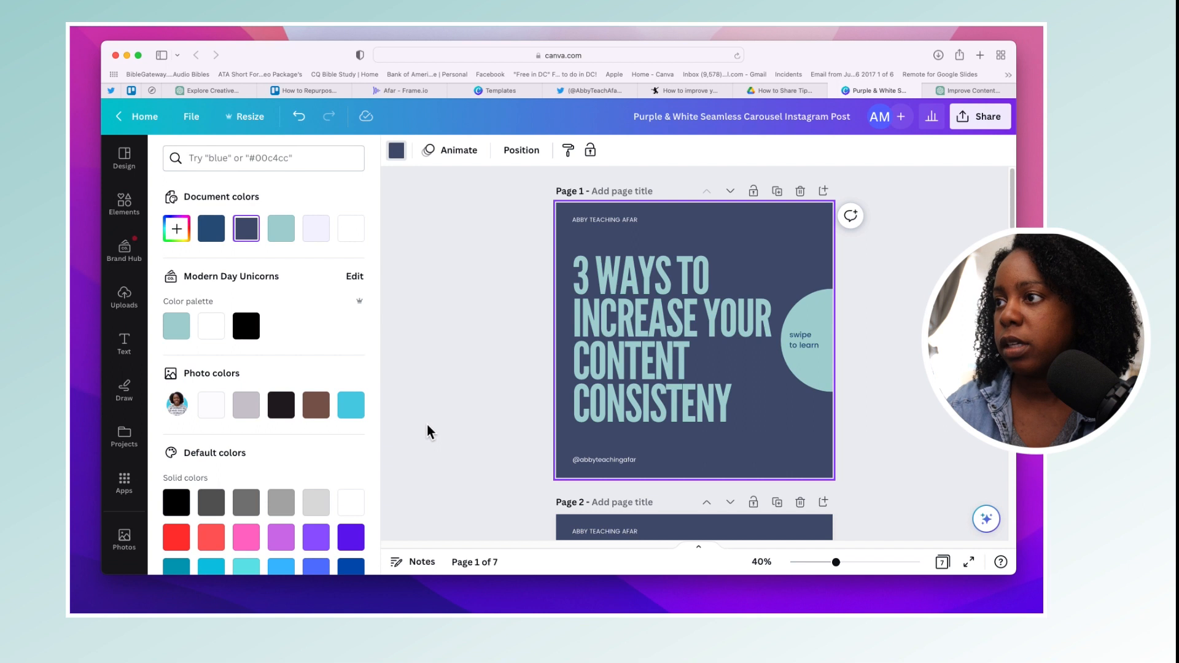
pyautogui.scroll(-20, 425, 435)
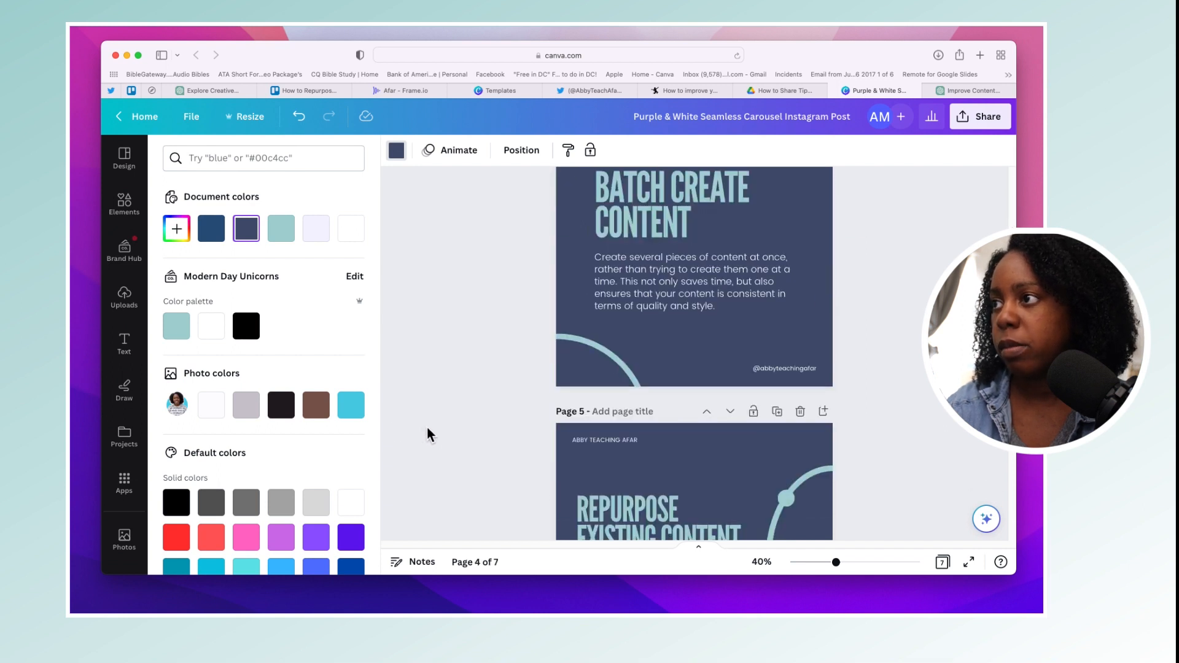
pyautogui.scroll(20, 428, 435)
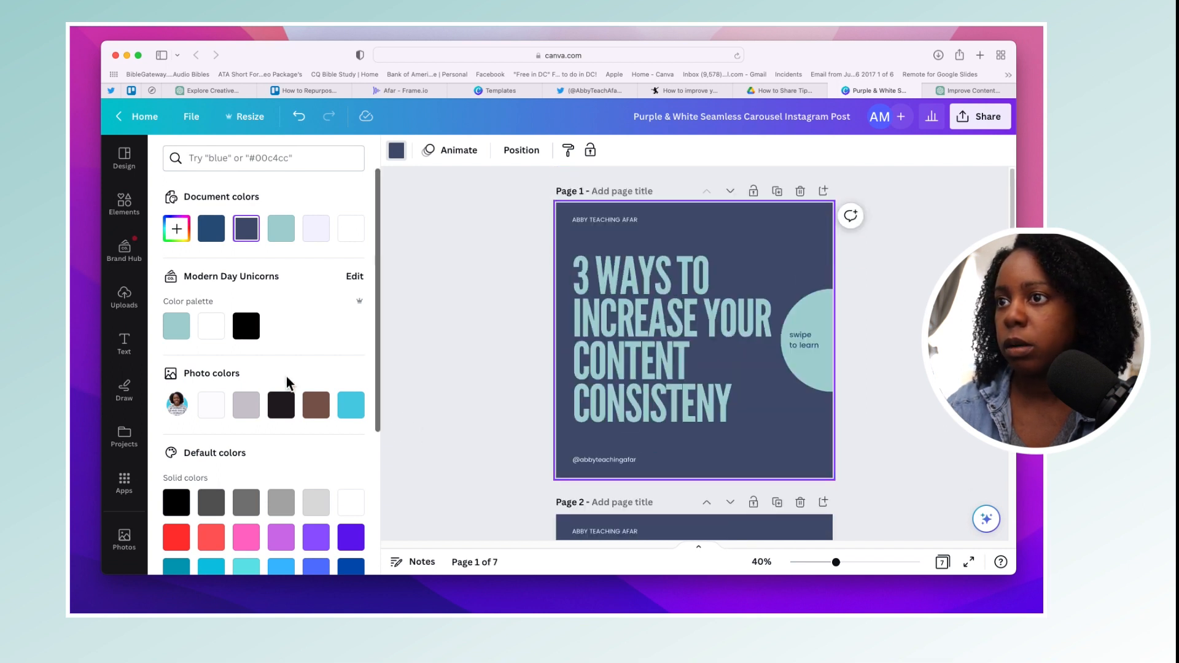
pyautogui.click(248, 325)
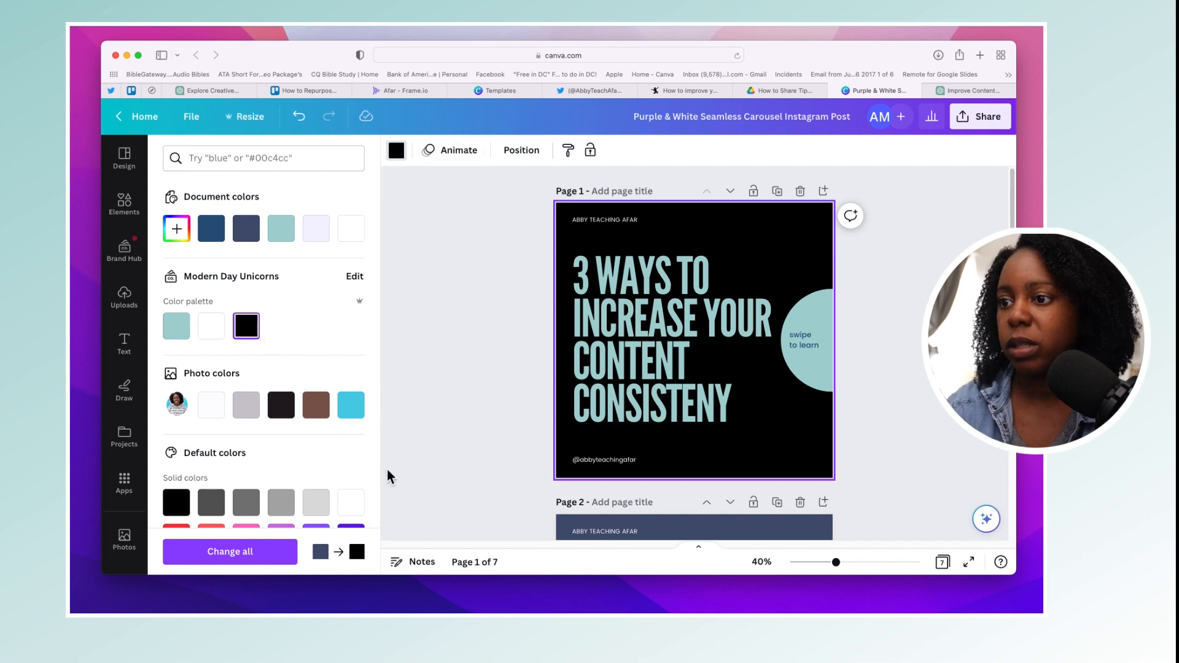
pyautogui.press('super+z')
# Step: Set the design's download options to JPG with the quality lowered to a medium file size
pyautogui.scroll(-10, 533, 371)
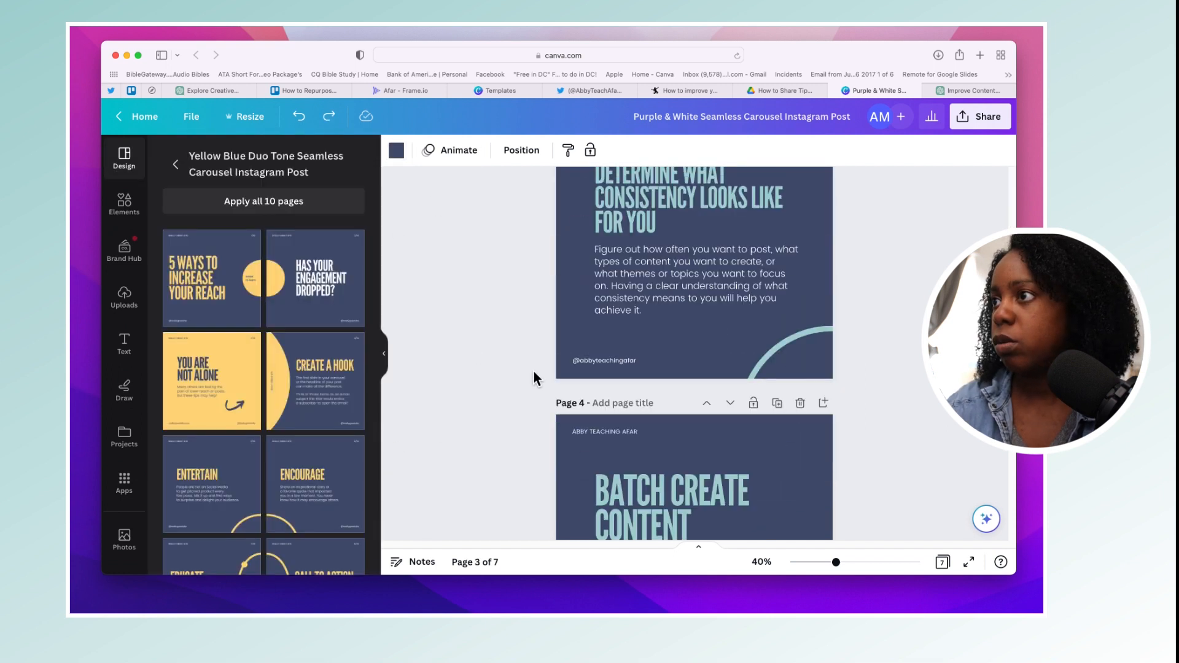
pyautogui.scroll(-15, 533, 371)
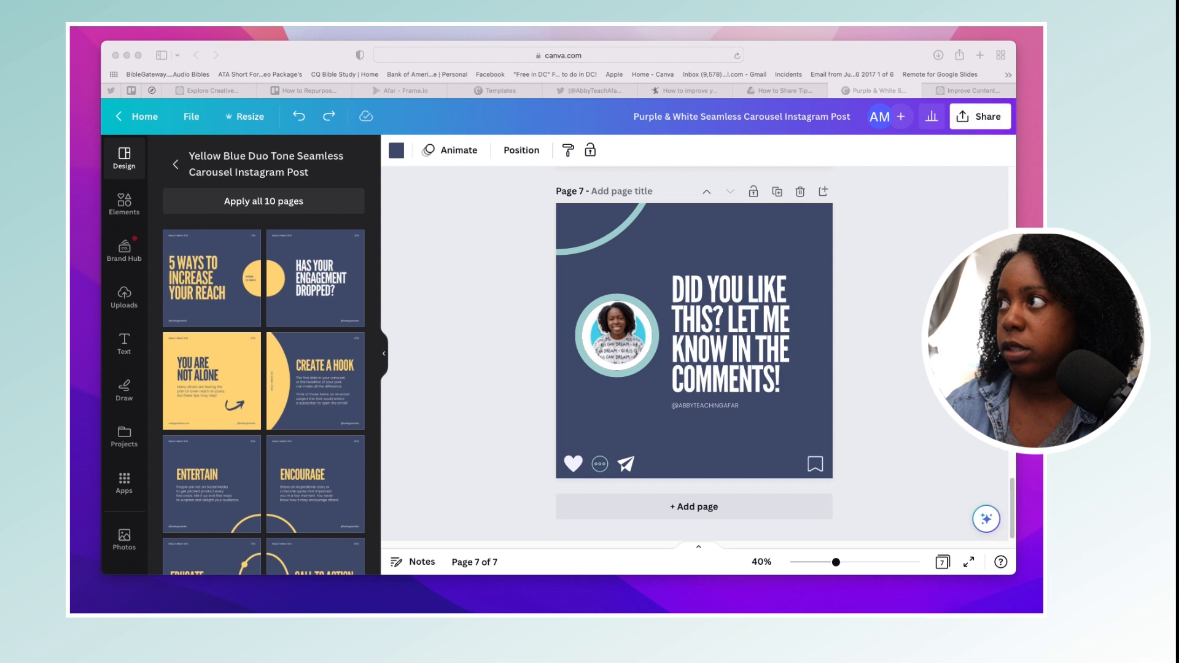
pyautogui.click(968, 120)
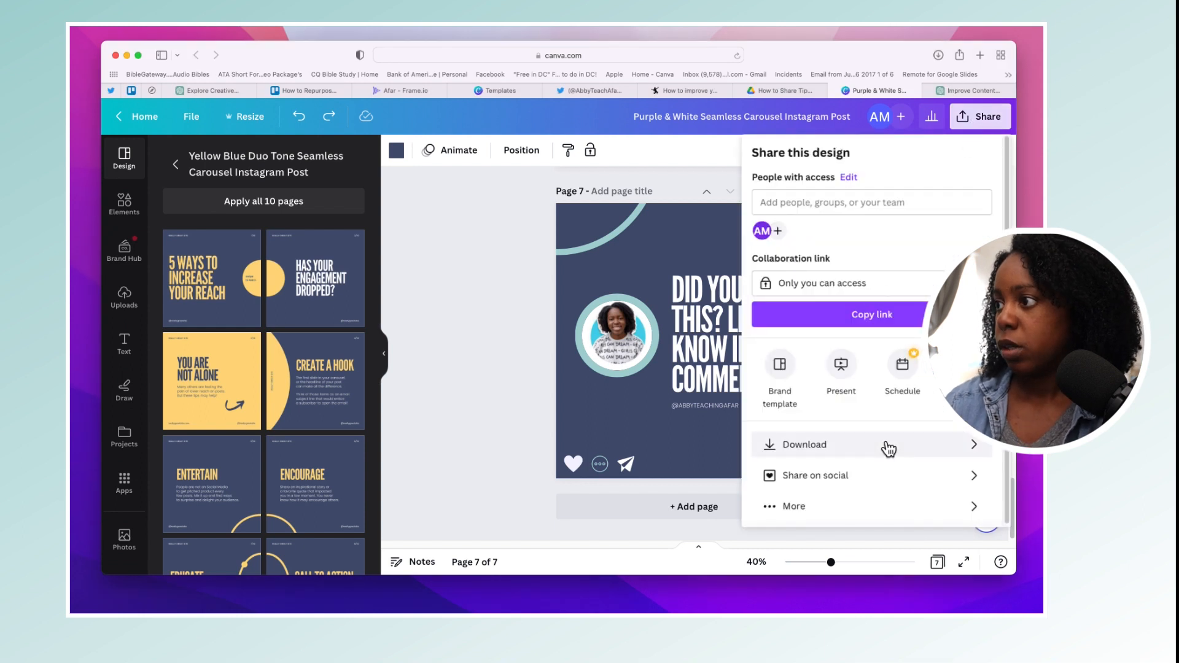
pyautogui.click(817, 446)
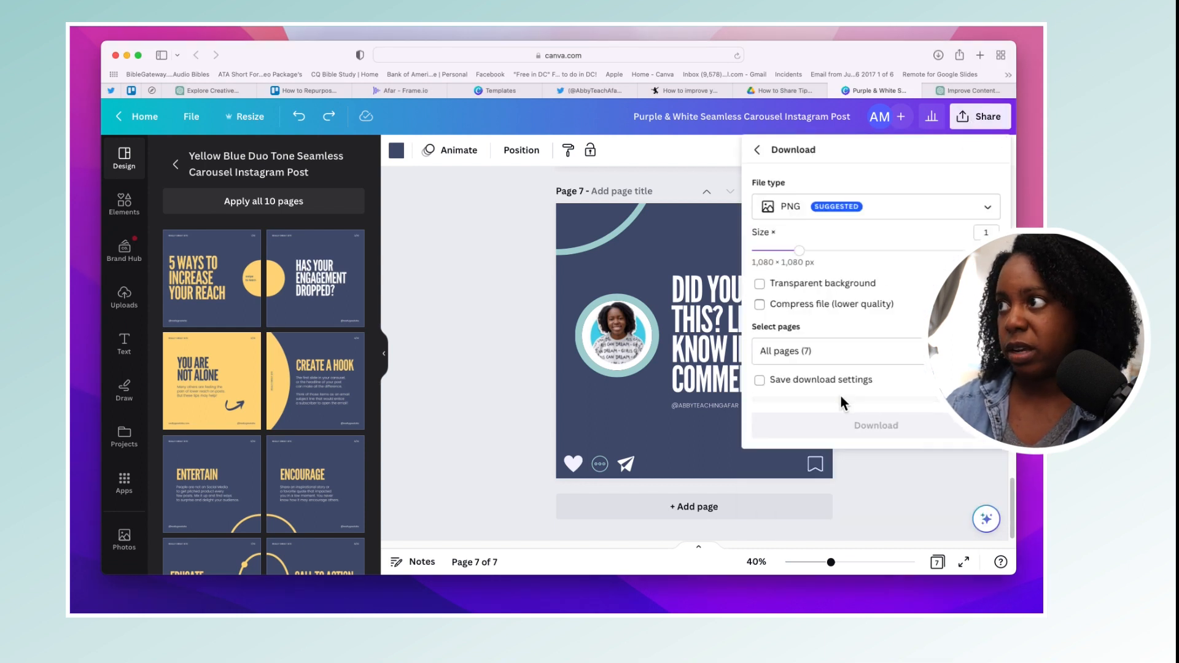
pyautogui.click(799, 208)
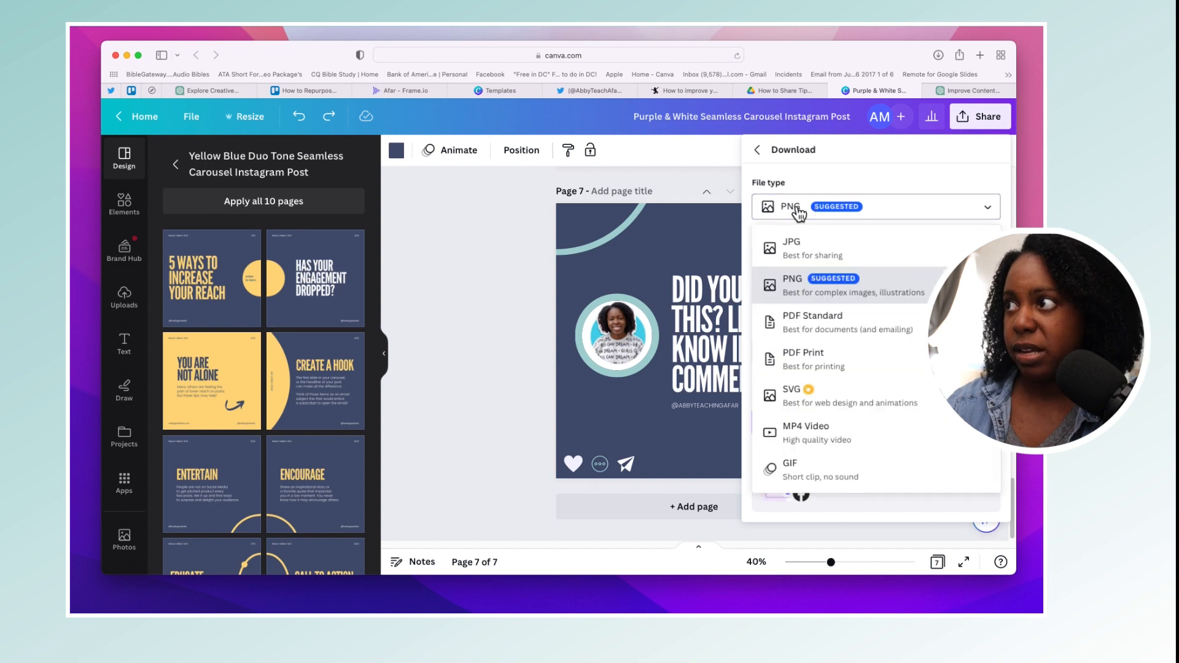
pyautogui.click(811, 265)
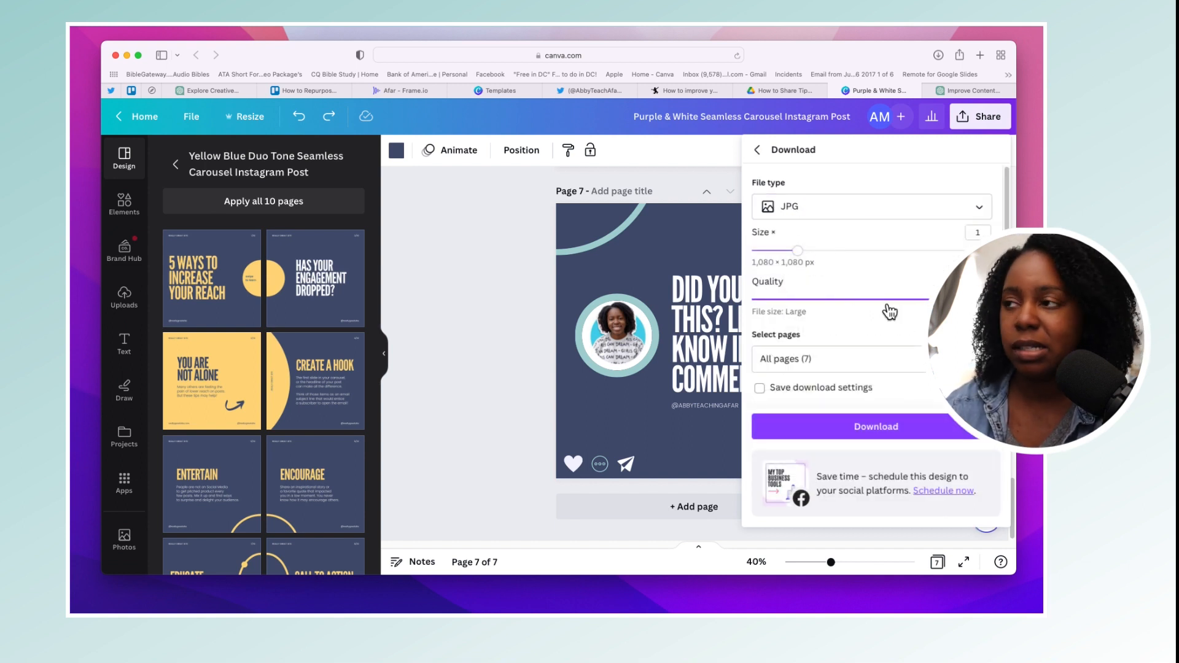
pyautogui.moveTo(928, 300); pyautogui.dragTo(889, 301)
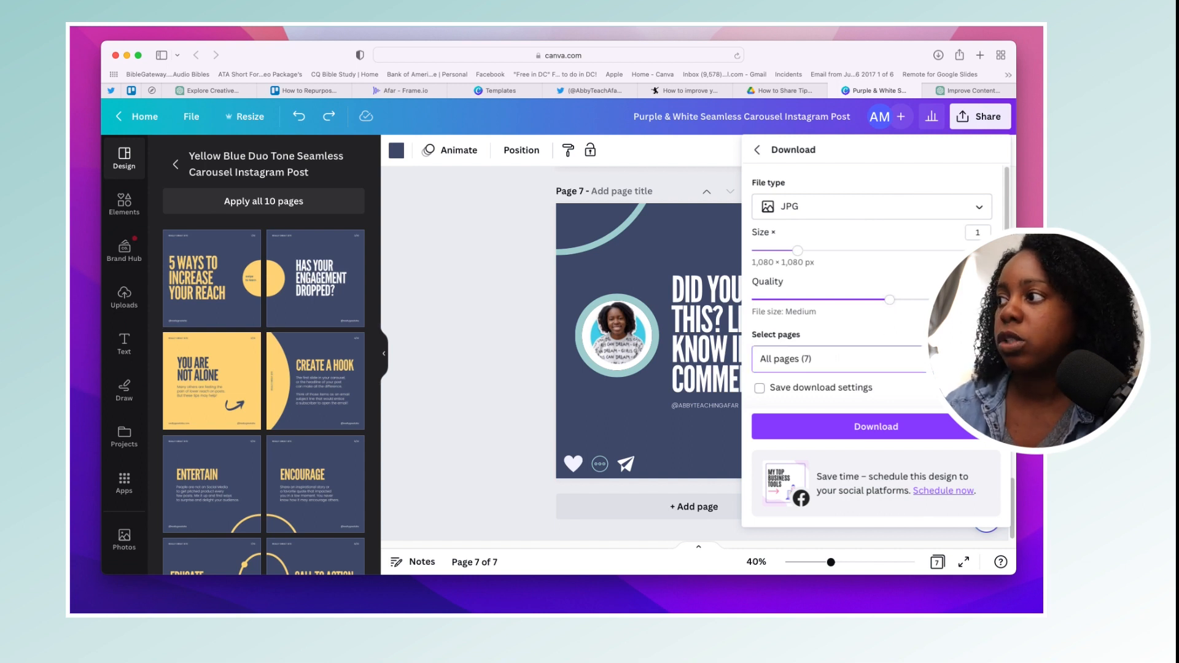
# Step: Check the page selection, keep all seven pages included, and download the carousel
pyautogui.click(838, 359)
pyautogui.scroll(-3, 867, 271)
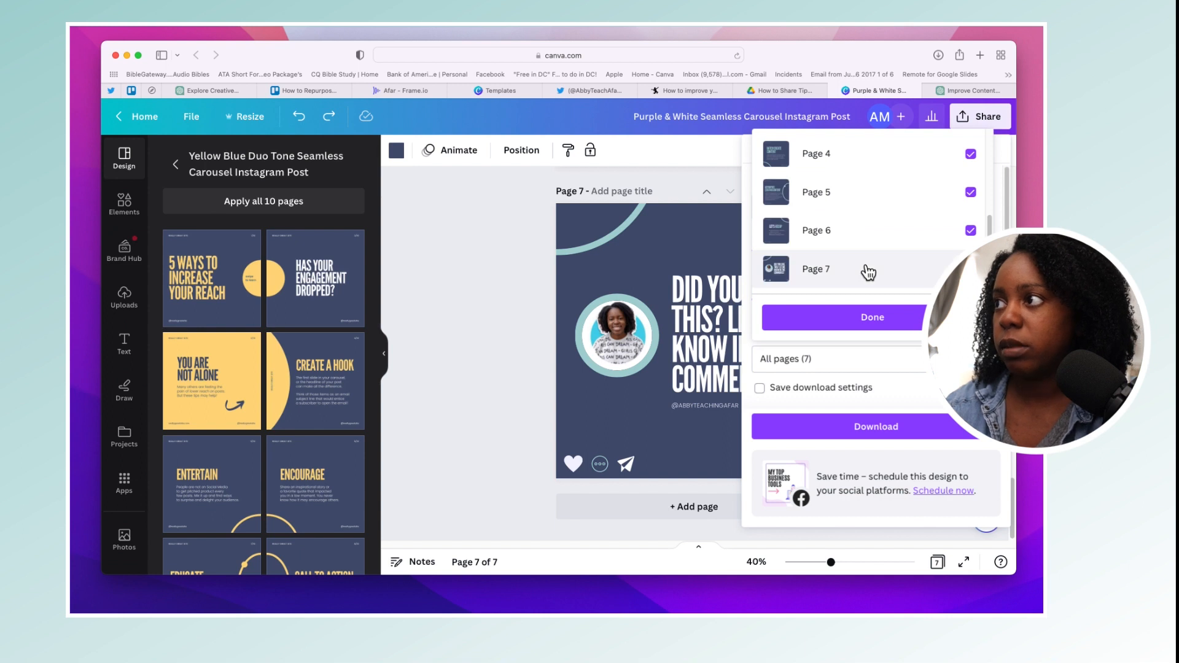
pyautogui.scroll(4, 868, 272)
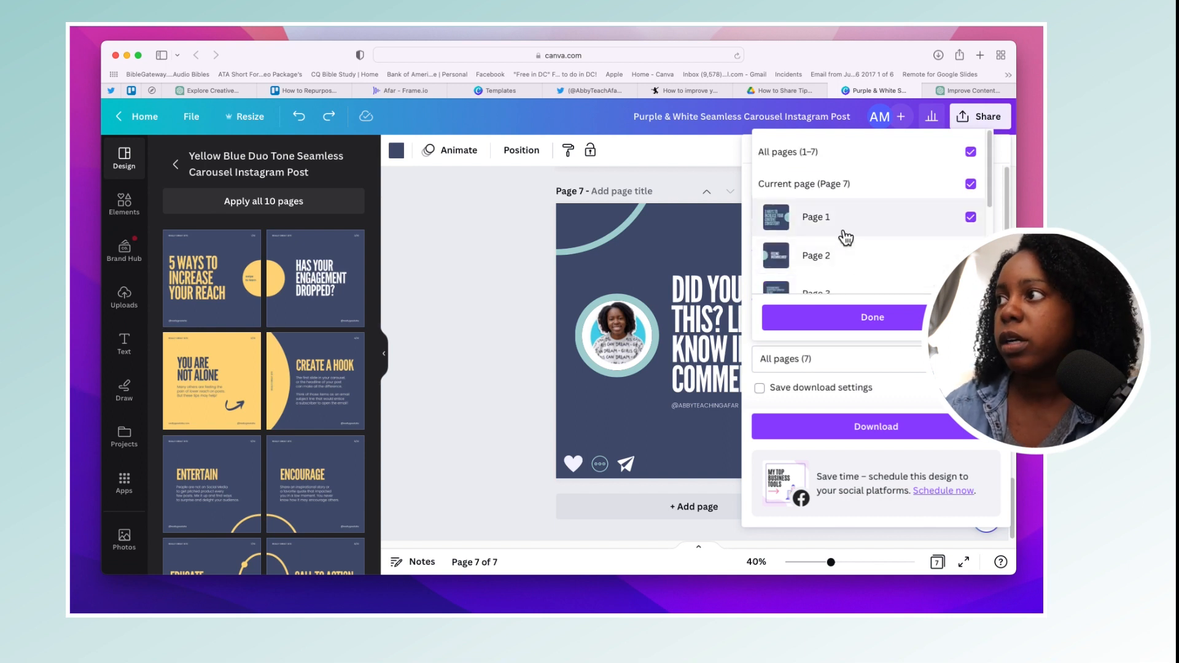
pyautogui.scroll(-3, 843, 237)
pyautogui.scroll(3, 846, 239)
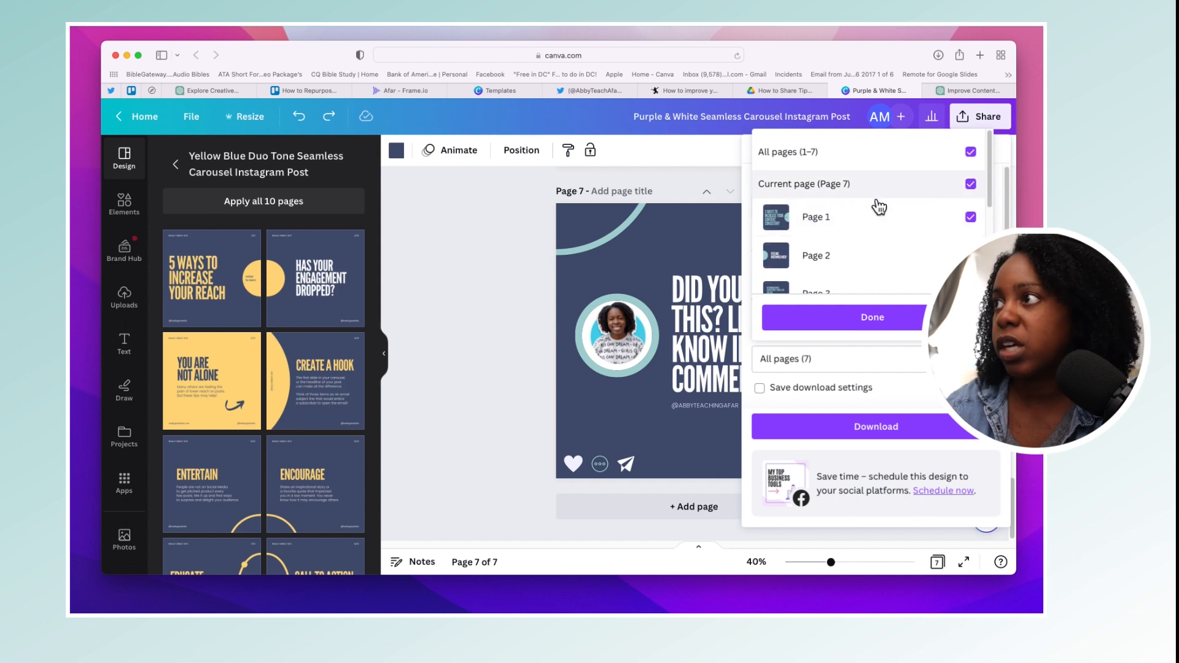
pyautogui.scroll(-3, 894, 270)
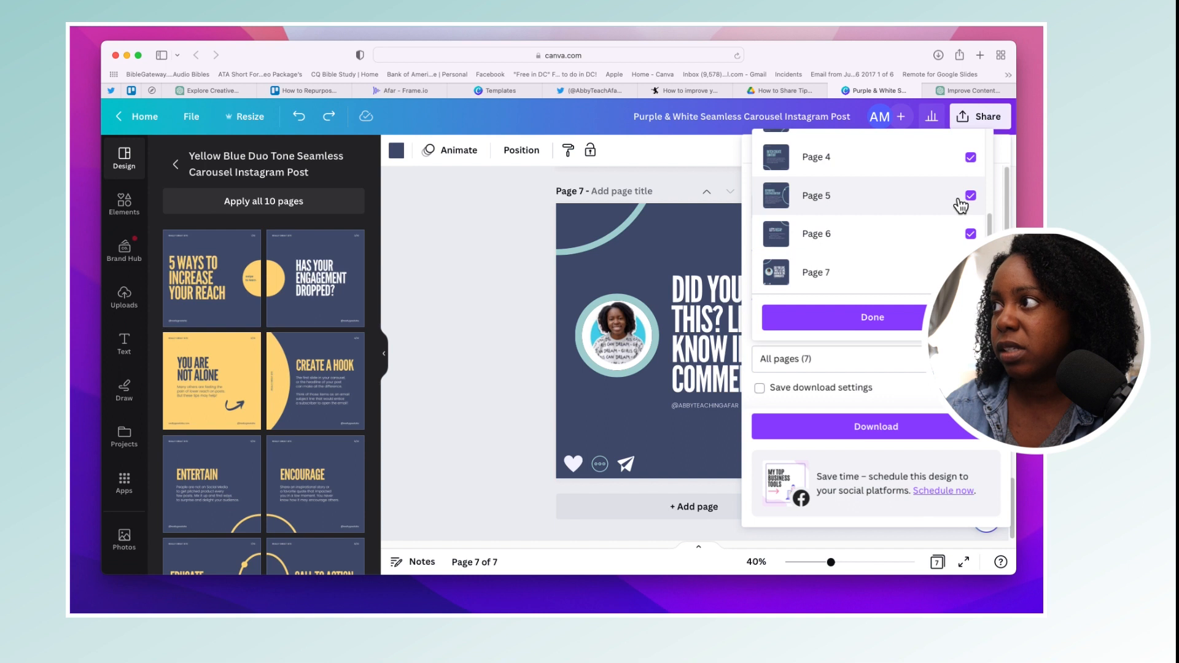
pyautogui.scroll(2, 966, 195)
pyautogui.scroll(3, 967, 183)
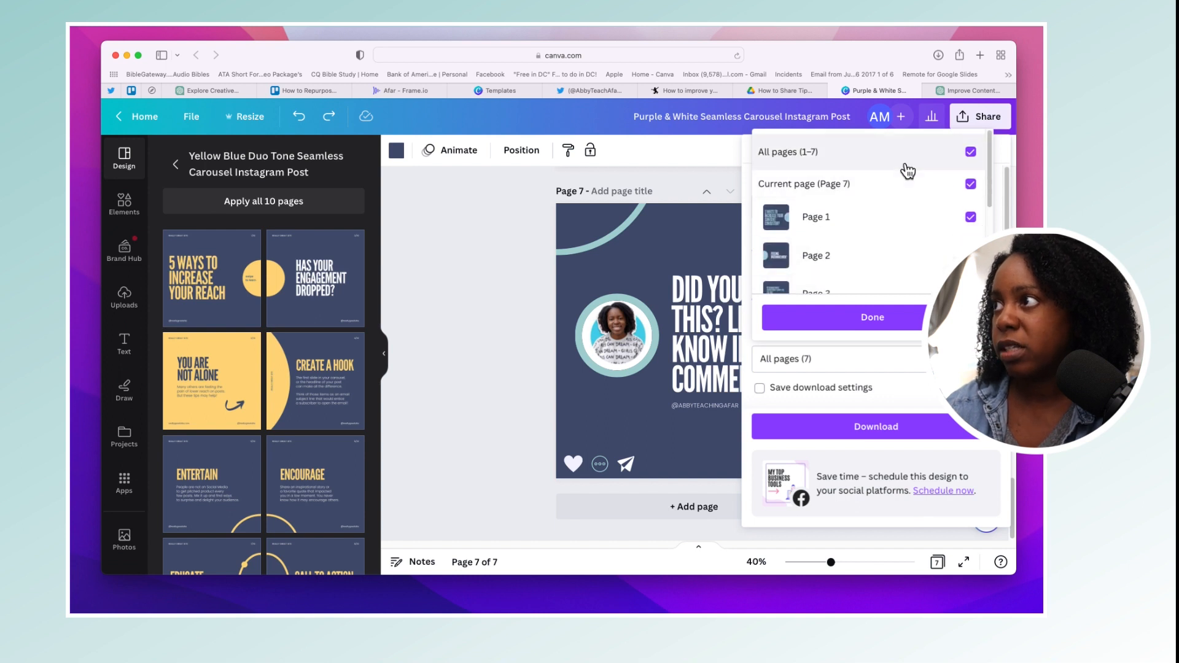
pyautogui.click(918, 323)
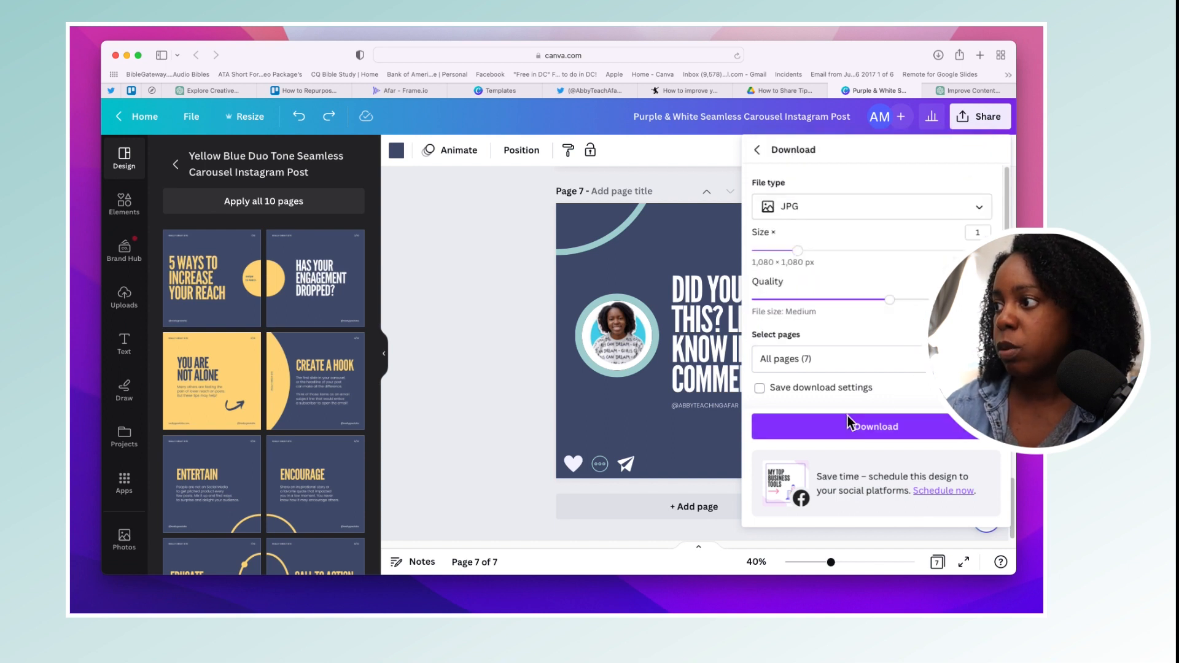
pyautogui.click(882, 428)
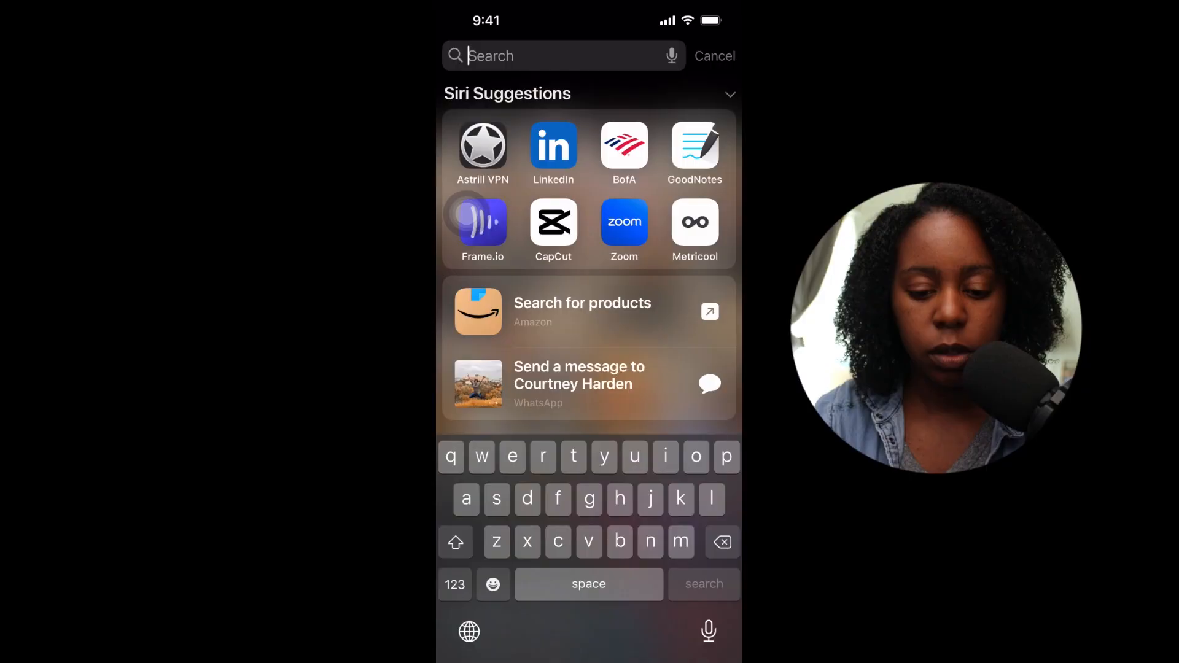
# Step: Switch to the Canva app on the phone and open the recent "Purple & White" carousel design
pyautogui.write('canva')
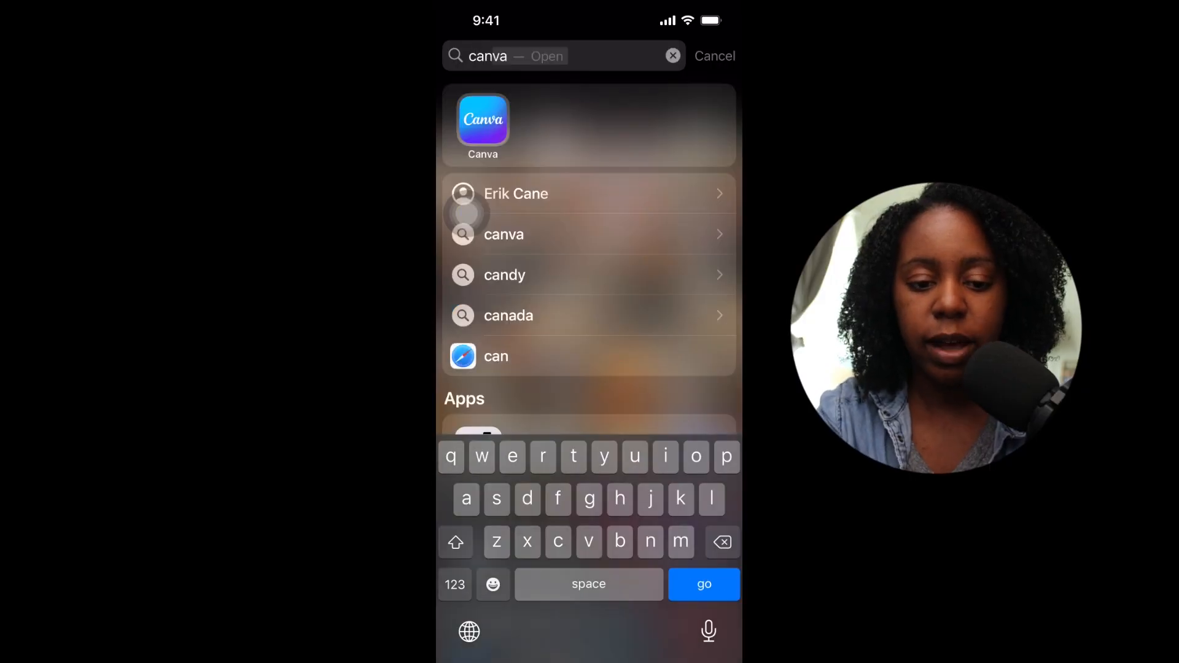
pyautogui.press('Return')
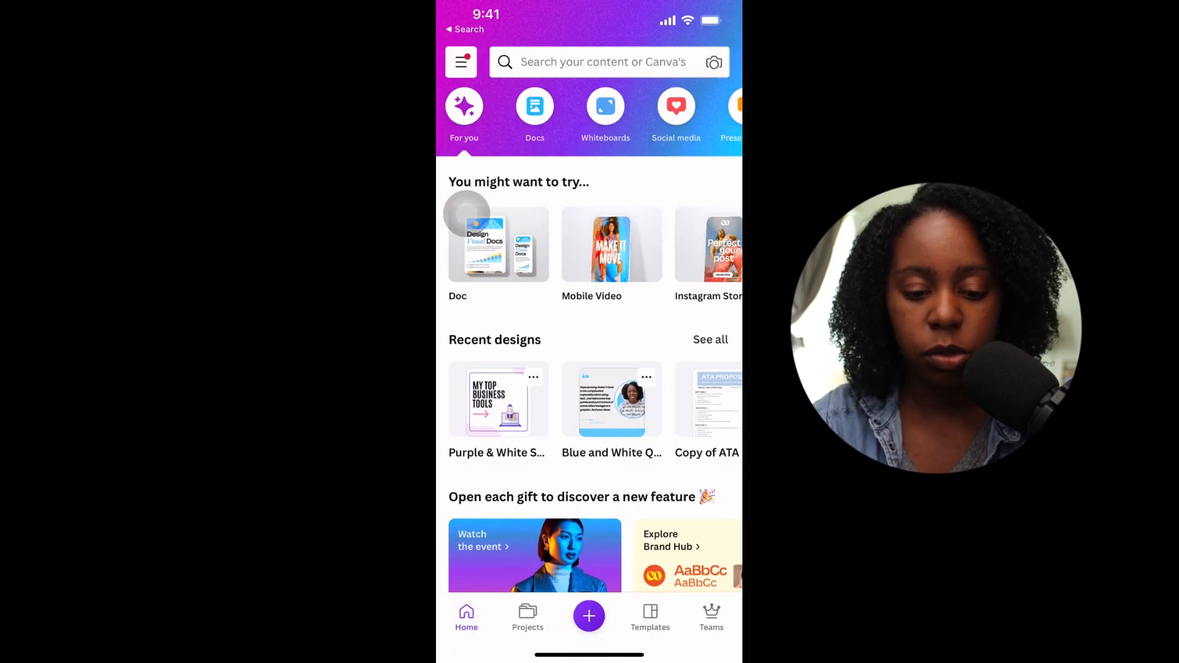
pyautogui.click(467, 331)
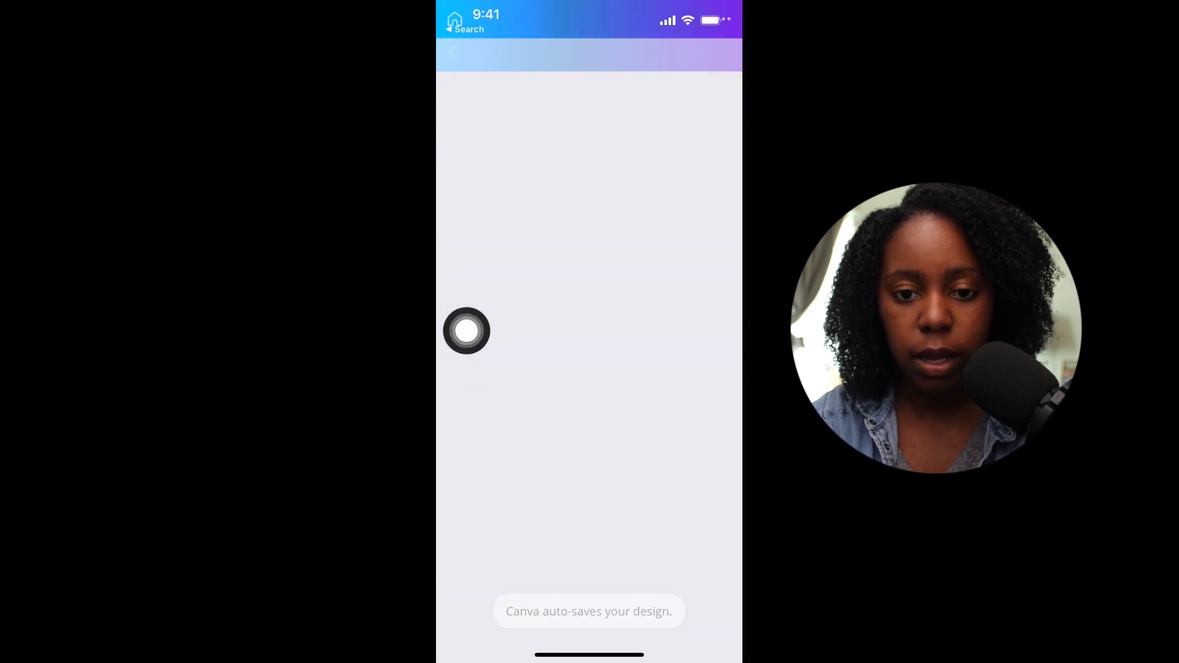
# Step: Review the carousel pages through the closing page and return to the "3 Ways to Increase Your Content Consisteny" cover
pyautogui.hscroll(3, 467, 331)
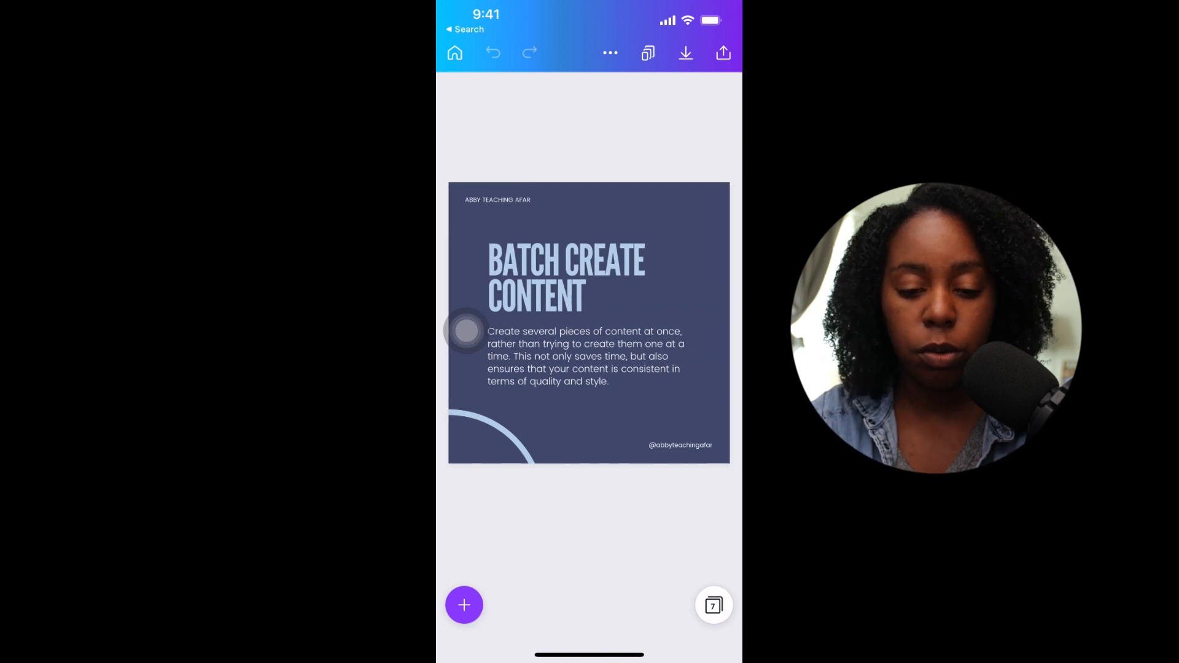
pyautogui.hscroll(2, 466, 331)
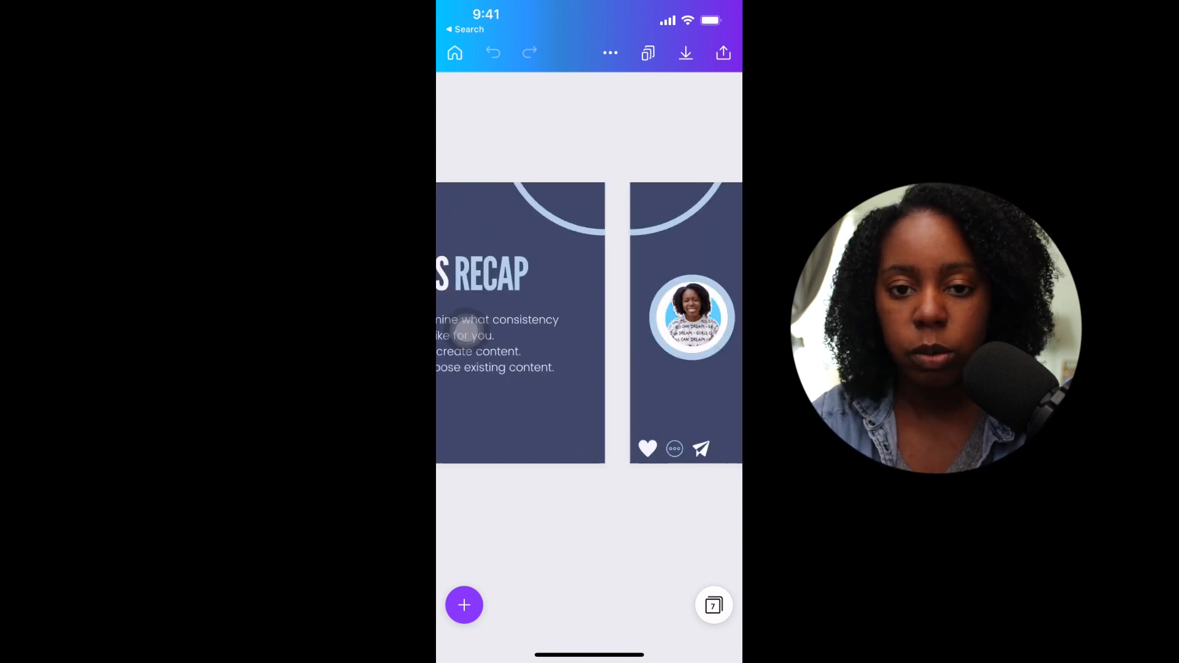
pyautogui.hscroll(1, 467, 330)
pyautogui.hscroll(-3, 466, 330)
pyautogui.hscroll(-2, 467, 330)
pyautogui.hscroll(-2, 467, 330)
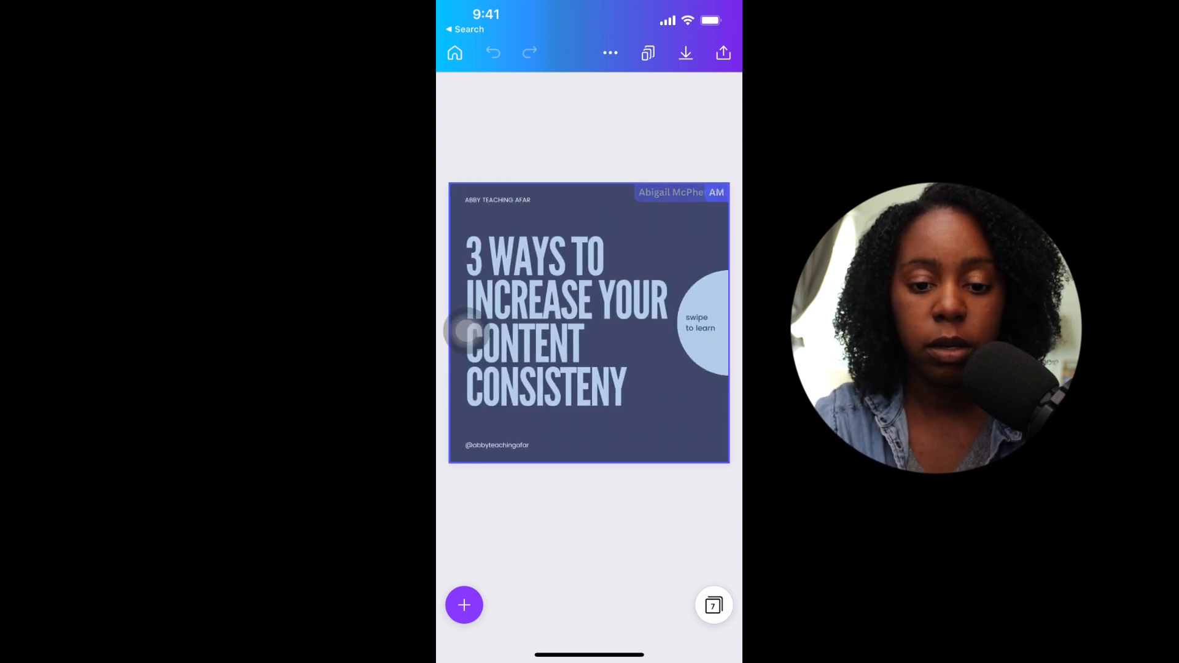
# Step: Download all seven carousel pages and save them as images to the phone
pyautogui.click(686, 53)
pyautogui.click(590, 579)
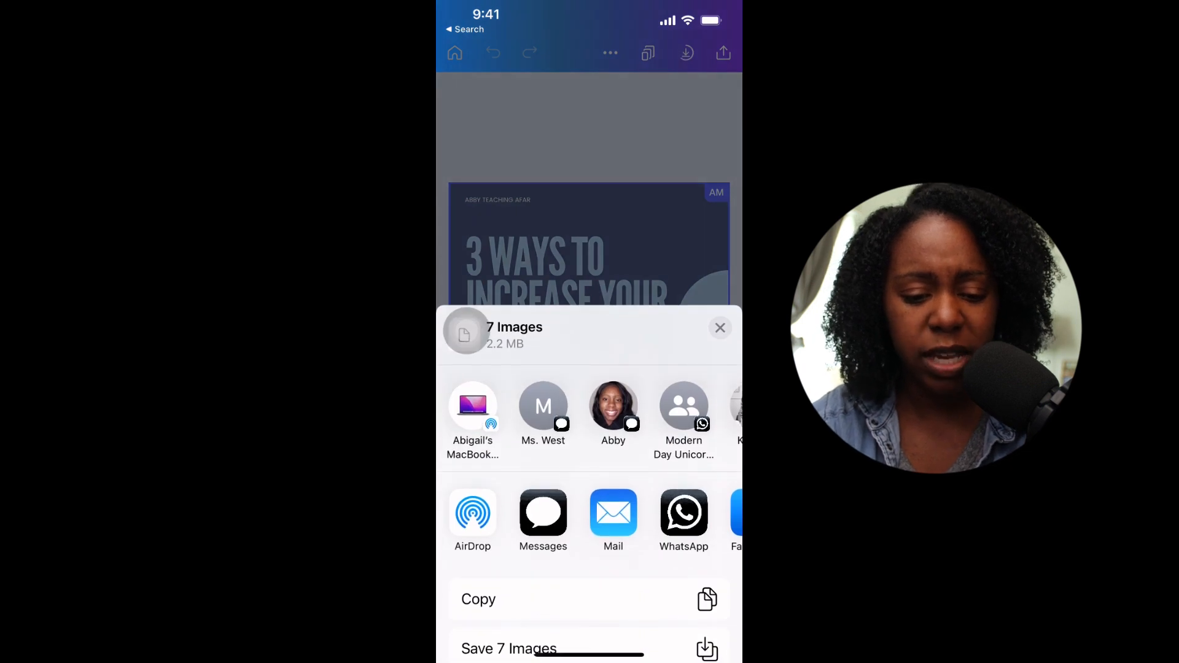
pyautogui.moveTo(466, 330); pyautogui.dragTo(515, 307)
# Step: Switch to the Photos app and check the saved carousel images in the Recents album
pyautogui.moveTo(590, 655); pyautogui.dragTo(590, 399)
pyautogui.click(483, 239)
pyautogui.click(519, 243)
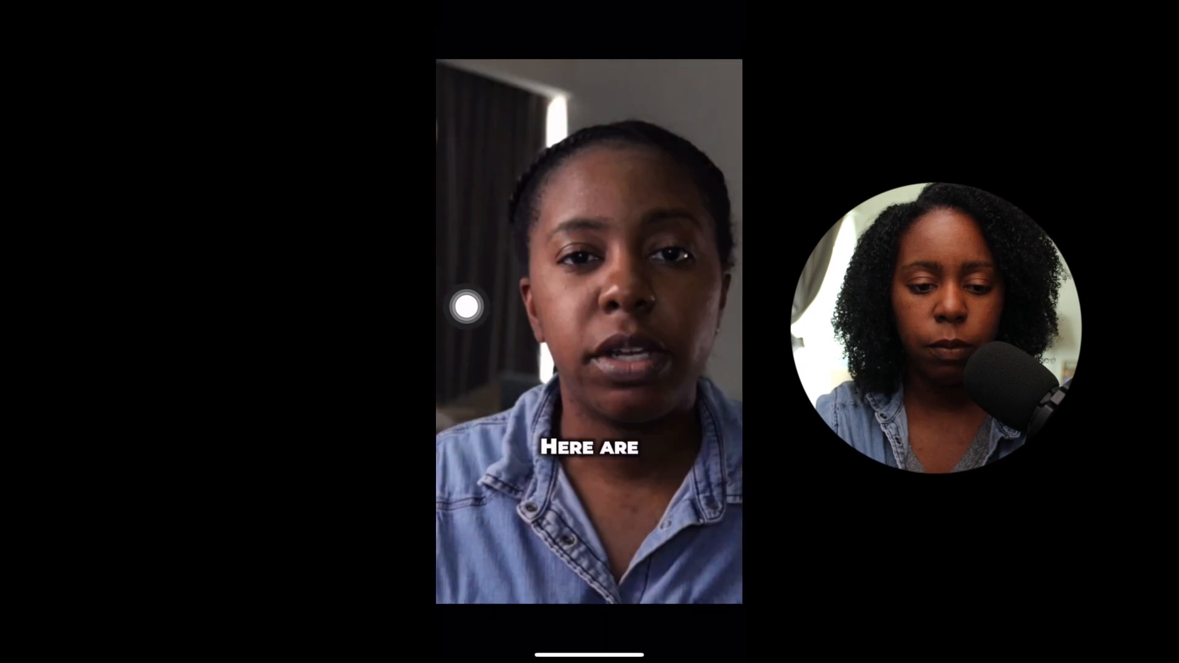
pyautogui.click(590, 332)
pyautogui.click(449, 54)
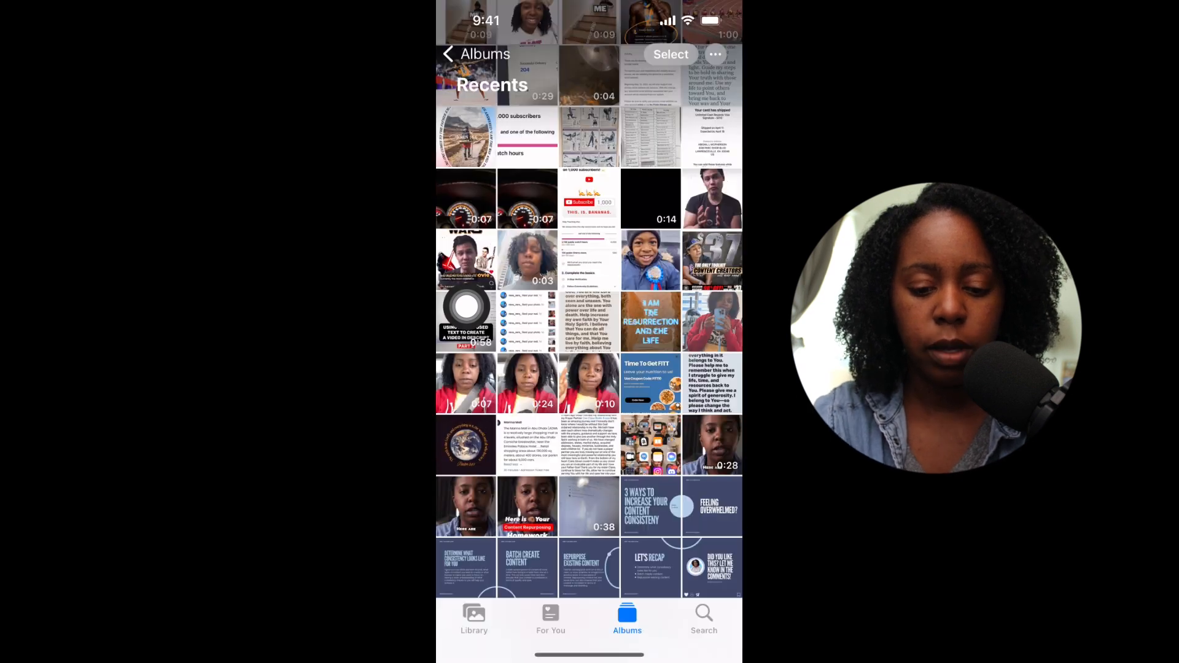
pyautogui.scroll(-2, 589, 332)
pyautogui.scroll(3, 590, 332)
pyautogui.scroll(-3, 590, 331)
pyautogui.moveTo(466, 306); pyautogui.dragTo(711, 433)
# Step: Switch to Instagram, start a new post from the recent photos, and enable selecting multiple images
pyautogui.moveTo(589, 655); pyautogui.dragTo(589, 430)
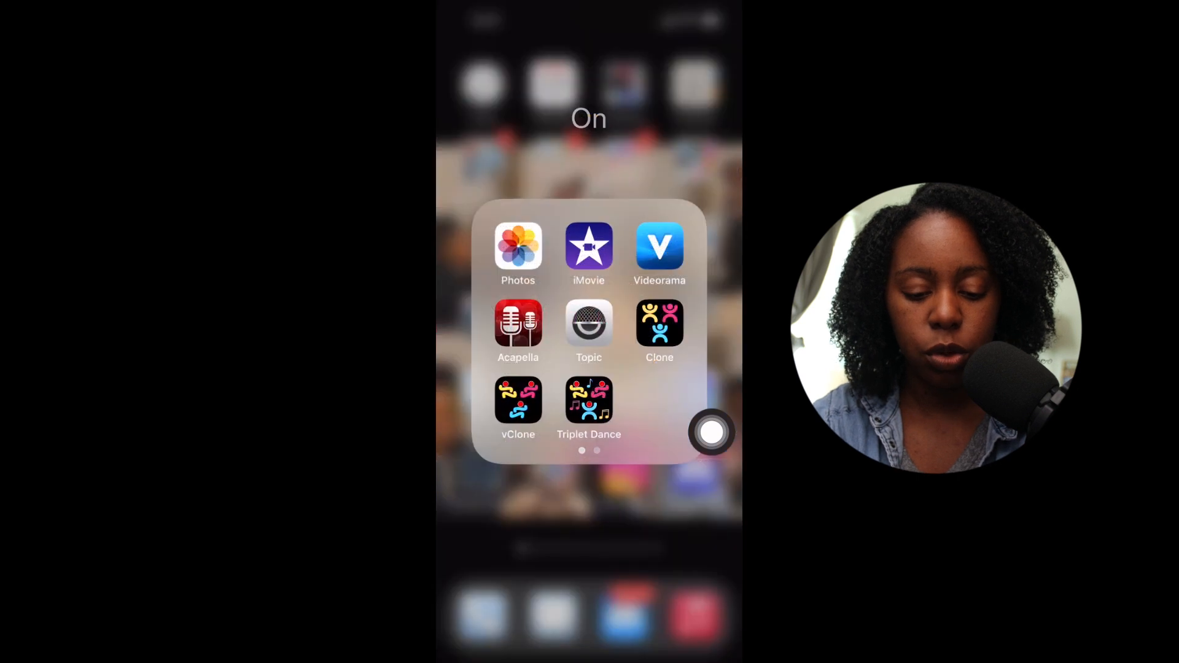
pyautogui.click(590, 540)
pyautogui.click(621, 469)
pyautogui.click(682, 55)
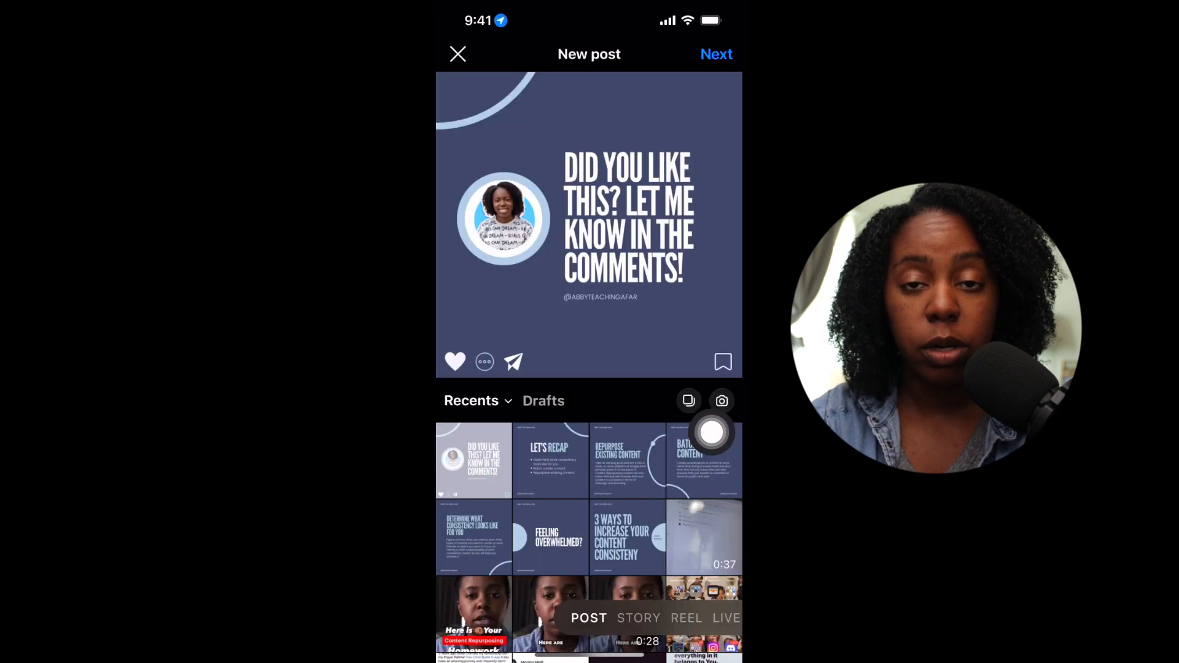
pyautogui.moveTo(711, 433)
pyautogui.mouseDown()
pyautogui.moveTo(709, 554)
pyautogui.moveTo(690, 400)
pyautogui.moveTo(632, 450)
pyautogui.moveTo(711, 453)
pyautogui.mouseUp()
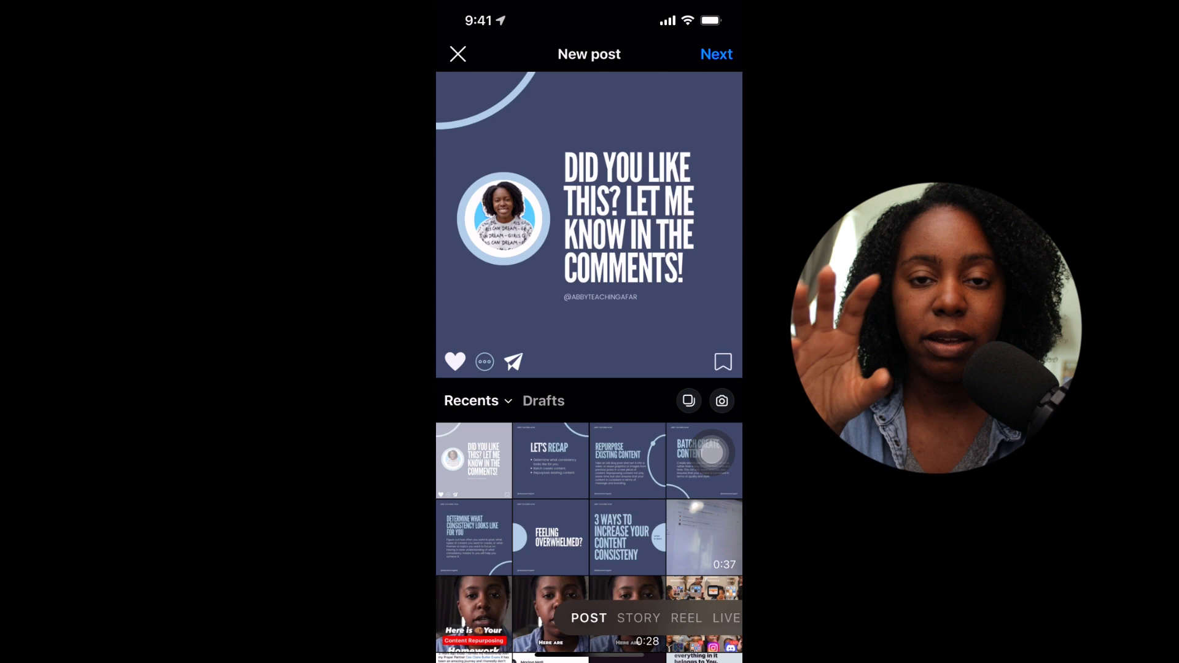
pyautogui.moveTo(711, 448); pyautogui.dragTo(712, 312)
pyautogui.click(689, 401)
pyautogui.moveTo(711, 327); pyautogui.dragTo(712, 505)
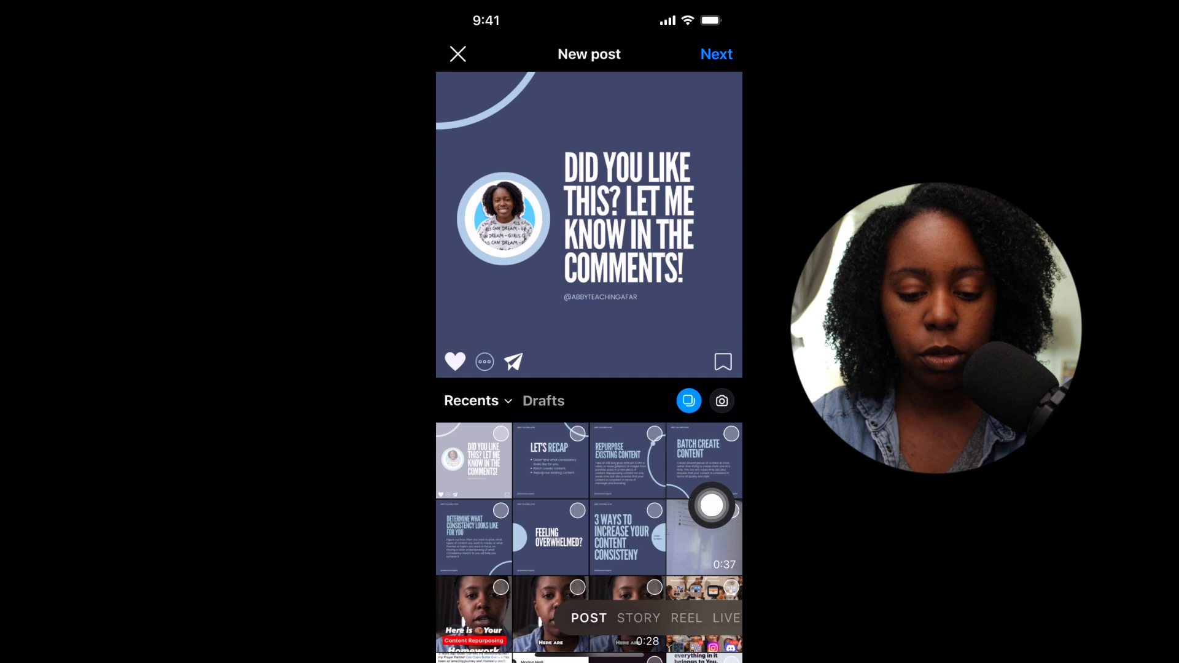
# Step: Select the seven carousel images in page order, from the "3 Ways to Increase Your Content Consisteny" cover to the "Did you like this?" slide
pyautogui.click(628, 537)
pyautogui.click(550, 537)
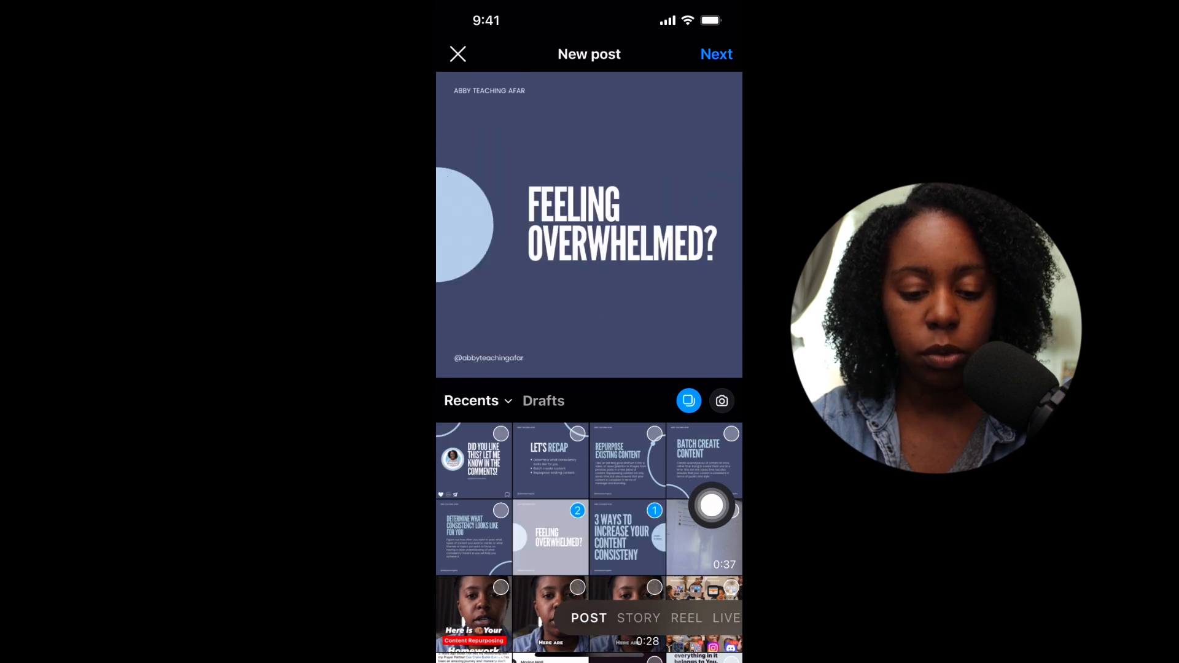
pyautogui.click(473, 537)
pyautogui.click(704, 461)
pyautogui.click(628, 461)
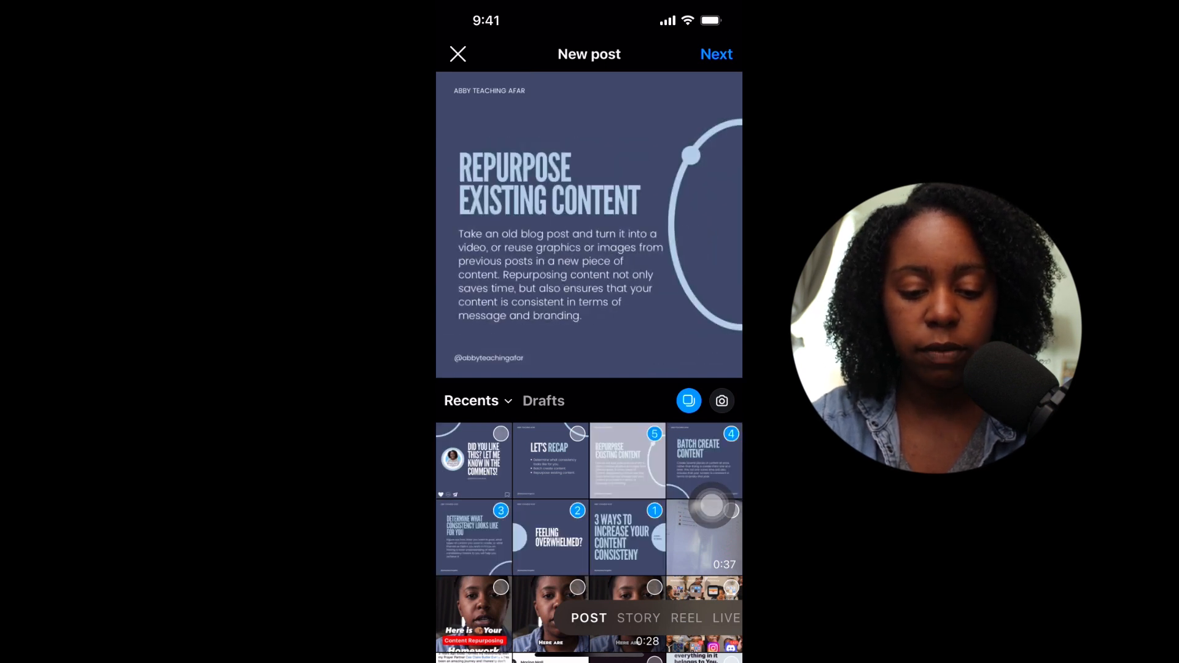
pyautogui.click(551, 461)
pyautogui.click(474, 461)
pyautogui.moveTo(712, 504); pyautogui.dragTo(712, 207)
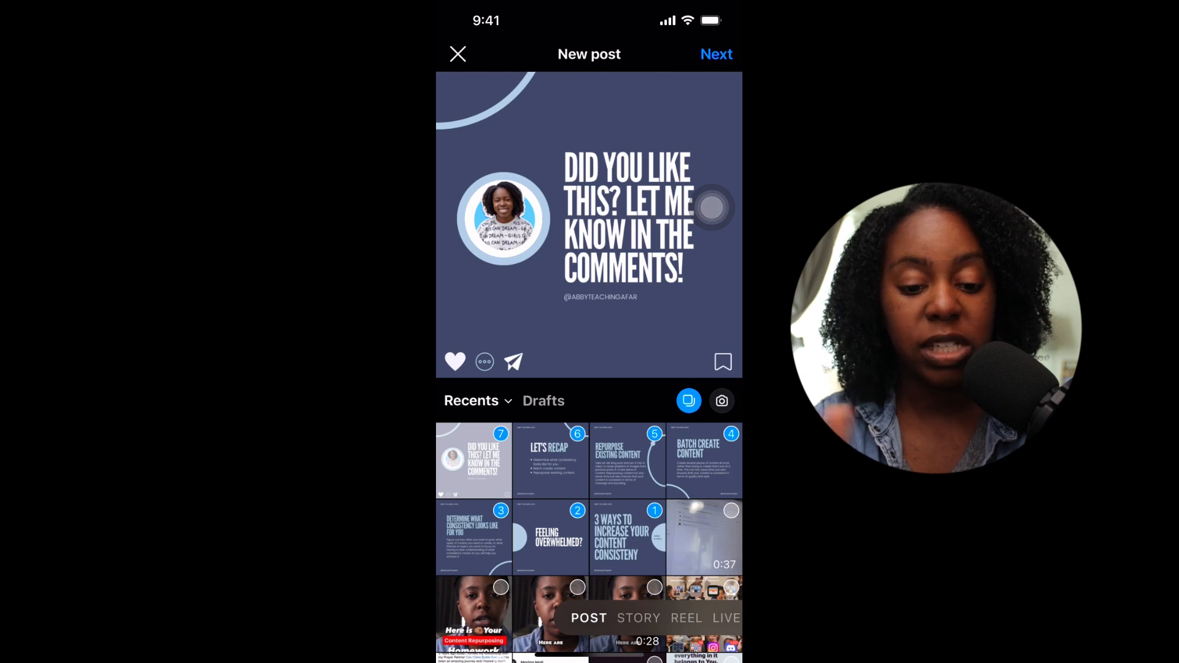
# Step: Continue to the post's filter stage, review the slides in sequence with the Normal filter kept, and proceed
pyautogui.click(716, 54)
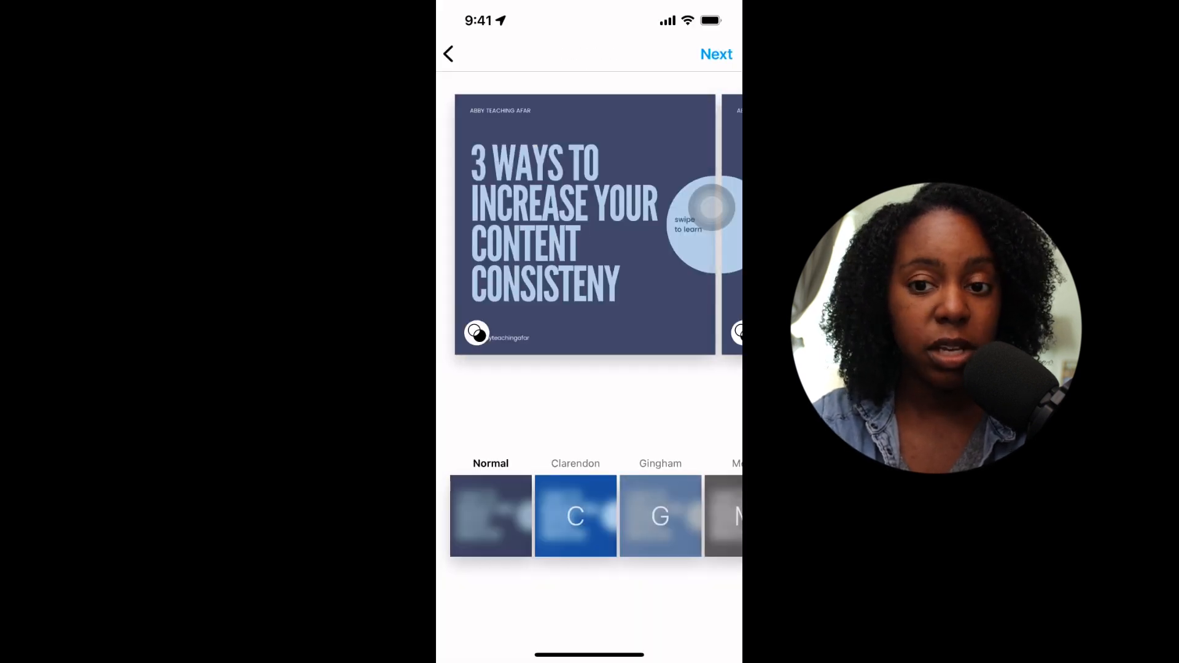
pyautogui.moveTo(645, 246); pyautogui.dragTo(492, 246)
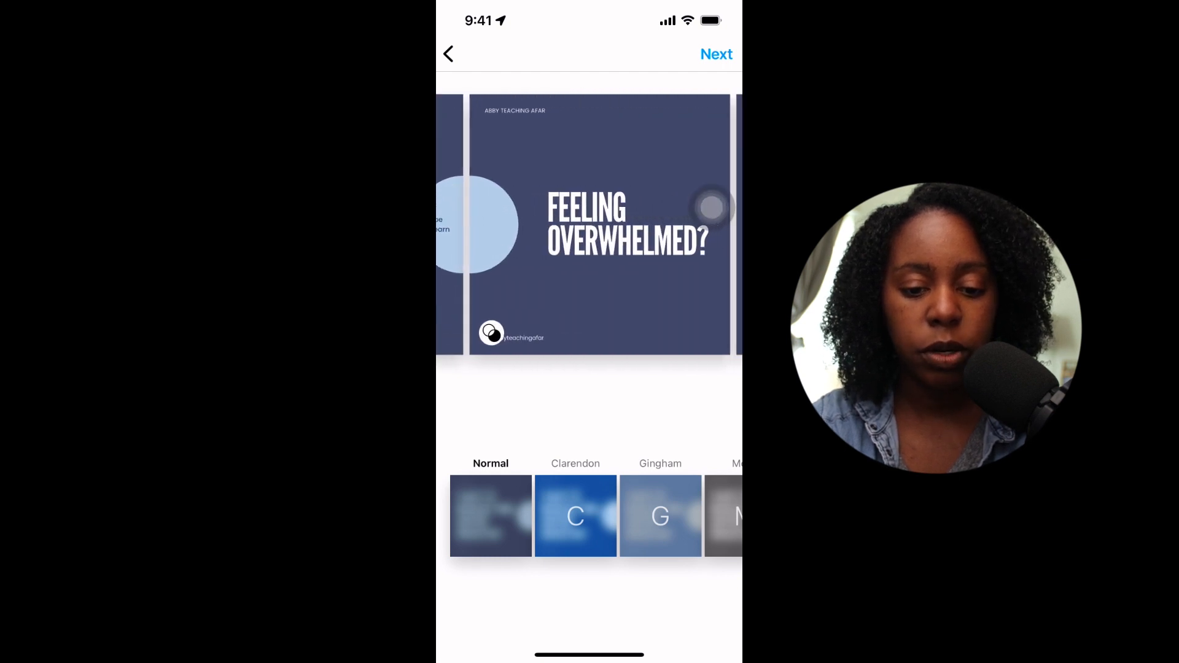
pyautogui.moveTo(710, 208); pyautogui.dragTo(712, 206)
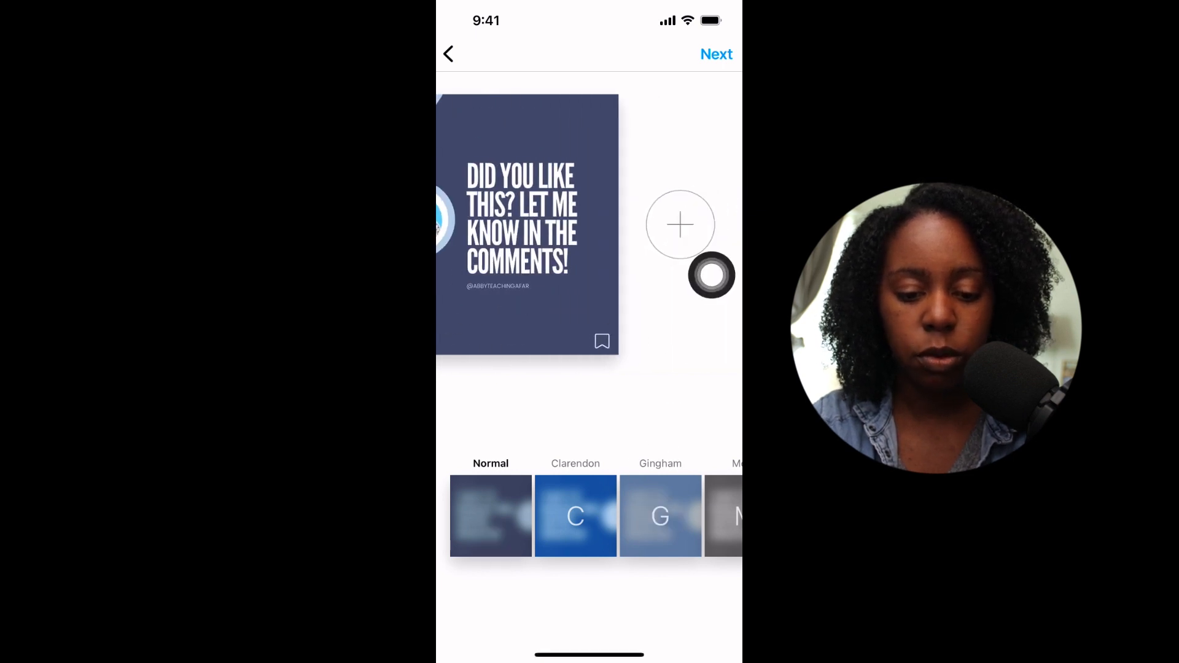
pyautogui.moveTo(711, 287); pyautogui.dragTo(712, 289)
pyautogui.click(713, 59)
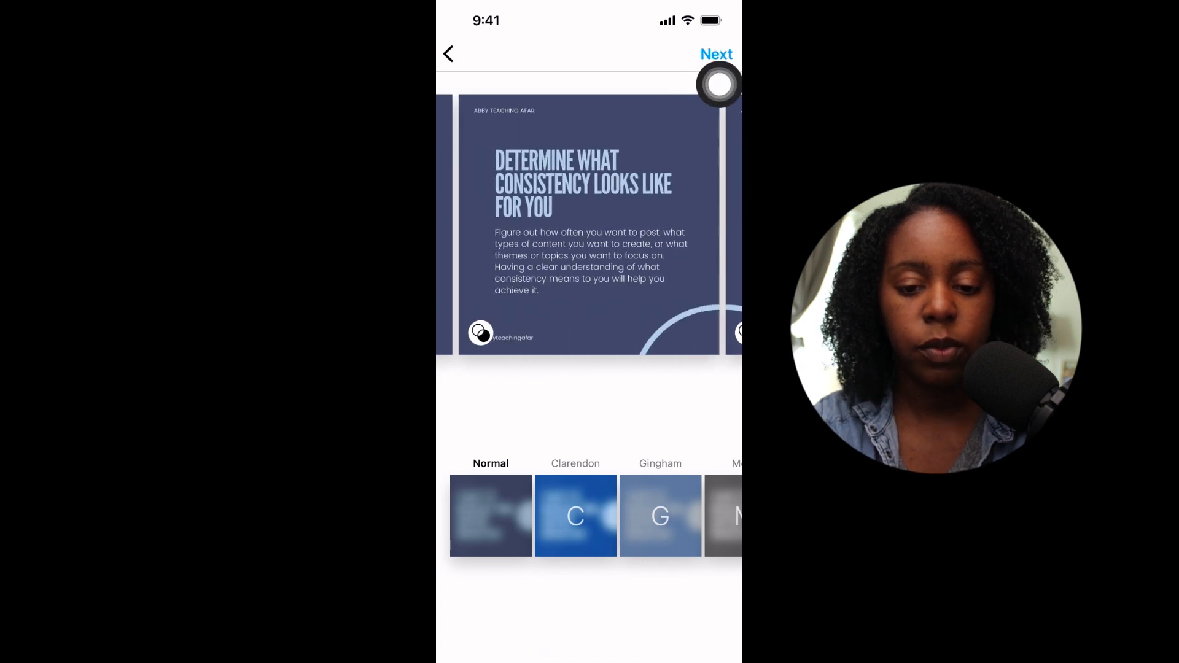